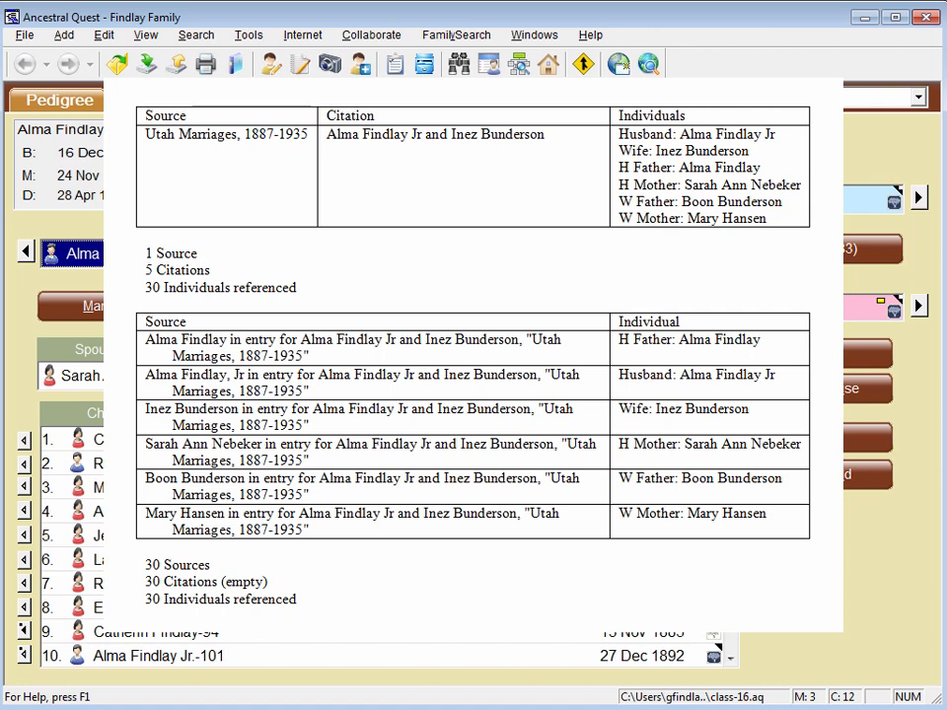
pyautogui.moveTo(610, 193); pyautogui.dragTo(496, 150)
pyautogui.moveTo(522, 188)
pyautogui.mouseDown()
pyautogui.moveTo(516, 182)
pyautogui.moveTo(542, 132)
pyautogui.mouseUp()
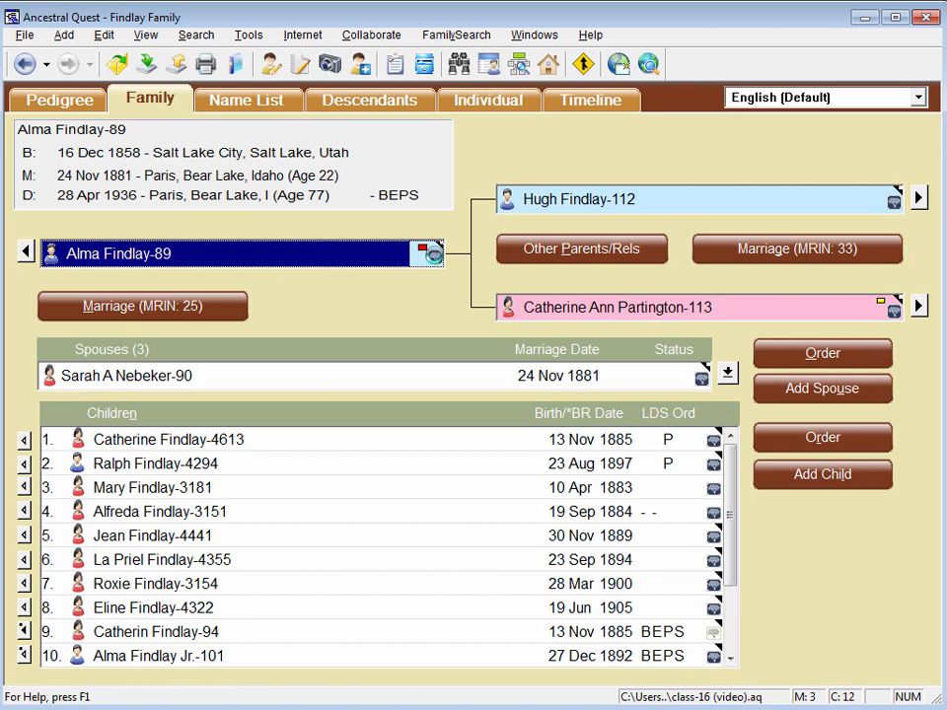
# Step: Open the FamilySearch source comparison for the selected individual and expand his own "Utah Marriages, 1887-1935" source
pyautogui.click(435, 256)
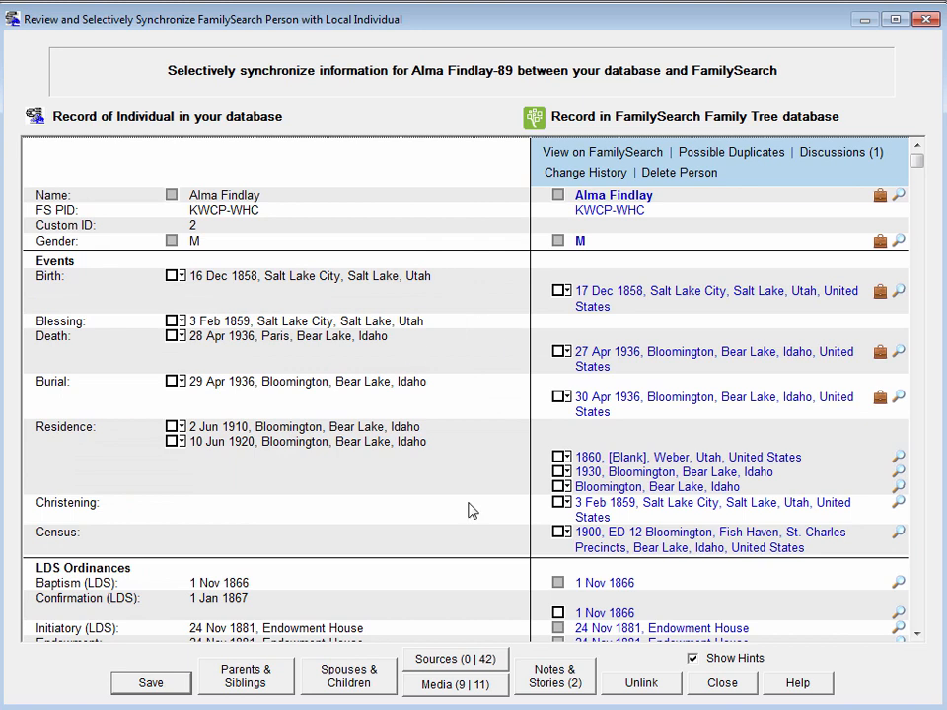
pyautogui.click(451, 661)
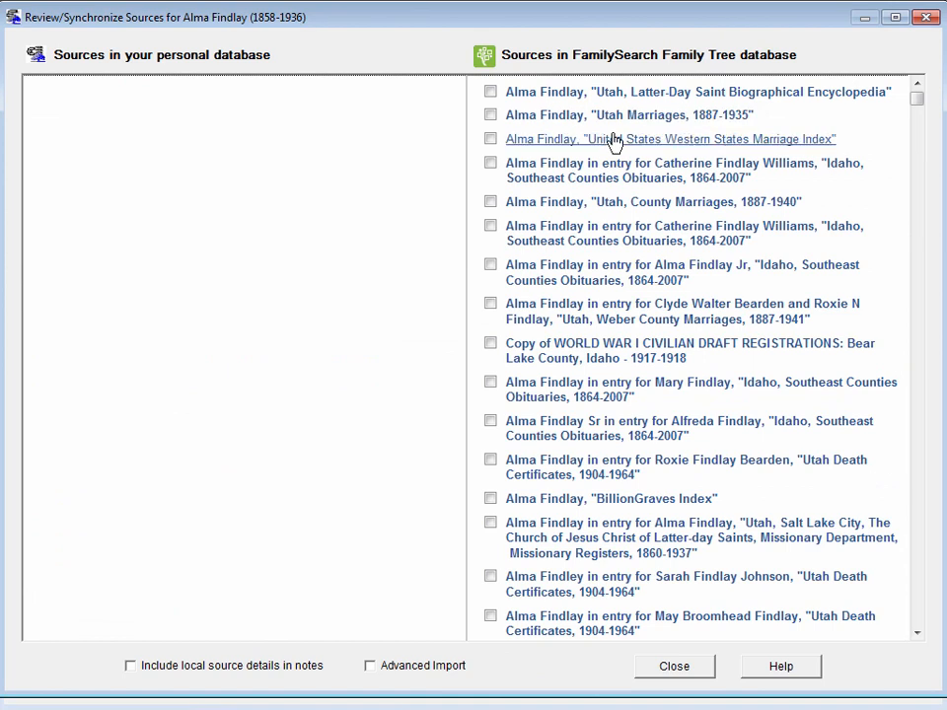
pyautogui.click(580, 116)
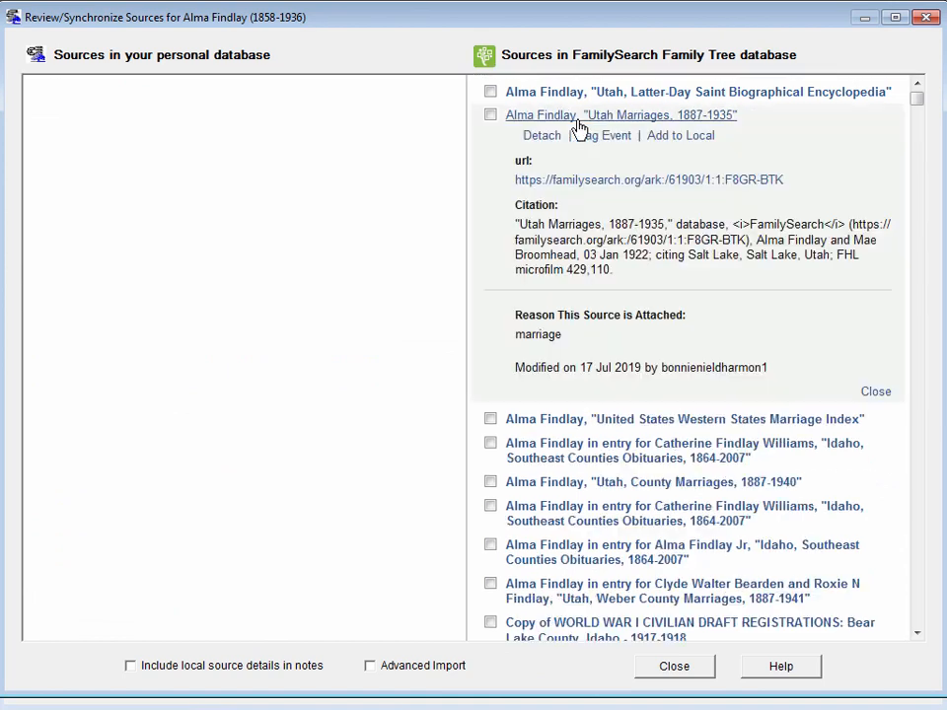
# Step: Add the expanded marriage source to the local database with Advanced Import enabled, attaching it to the individual's record
pyautogui.click(683, 138)
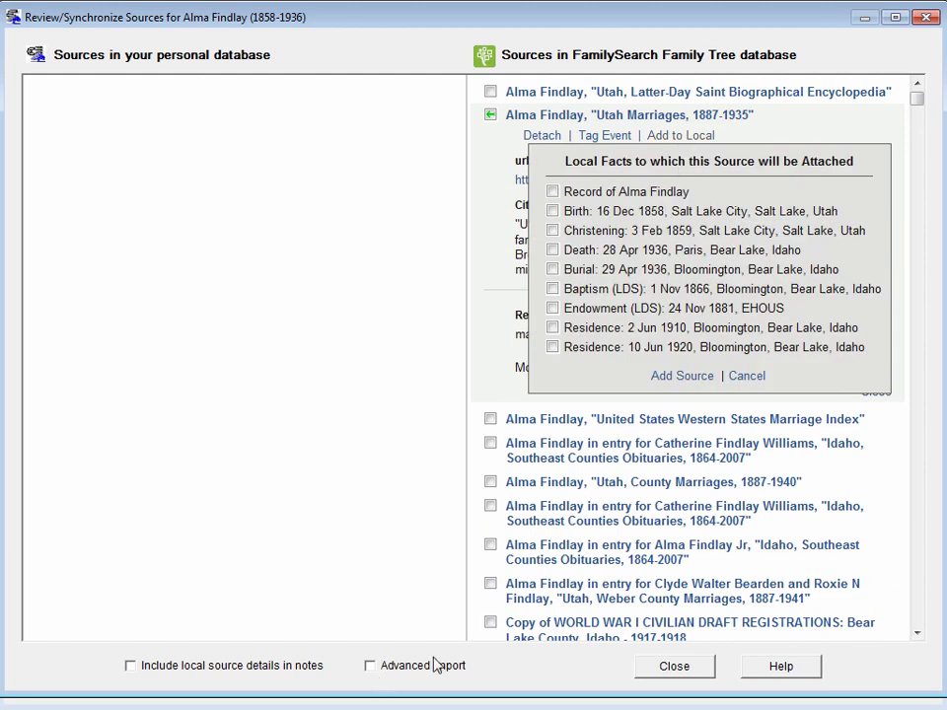
pyautogui.click(371, 667)
pyautogui.click(552, 195)
pyautogui.click(687, 383)
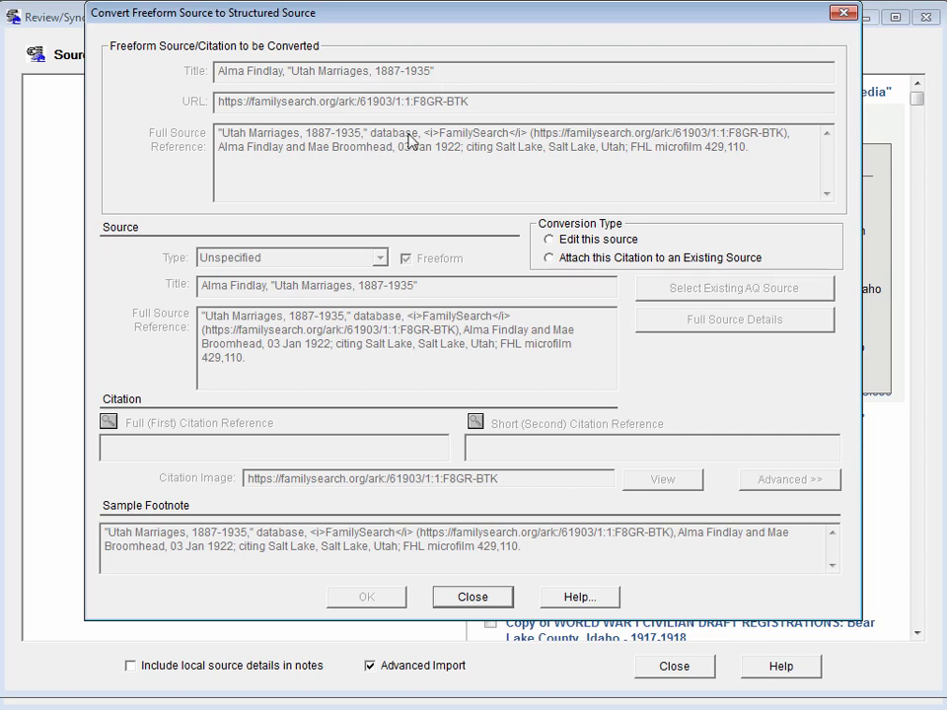
# Step: Choose to edit this source, turn off Freeform and set the source type to Marriage Record
pyautogui.click(550, 241)
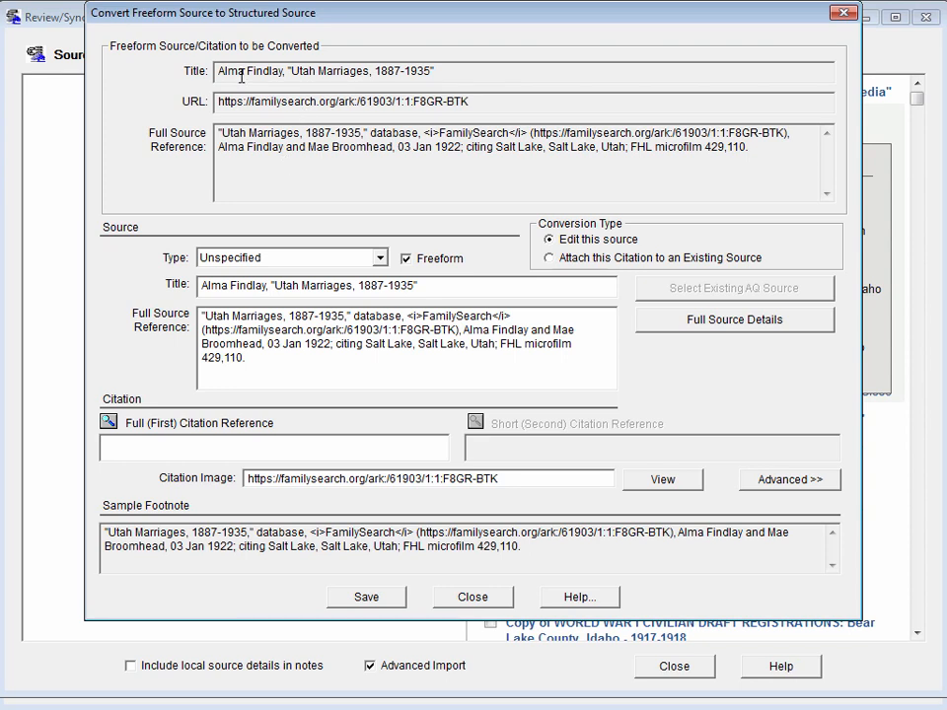
pyautogui.moveTo(258, 150); pyautogui.dragTo(329, 148)
pyautogui.click(381, 146)
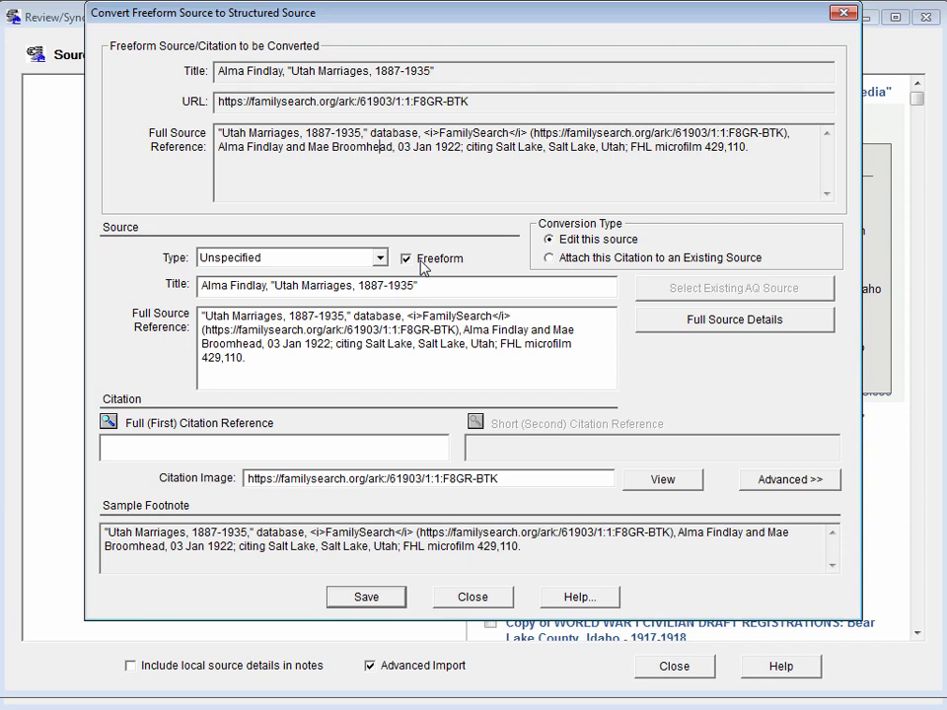
pyautogui.click(405, 260)
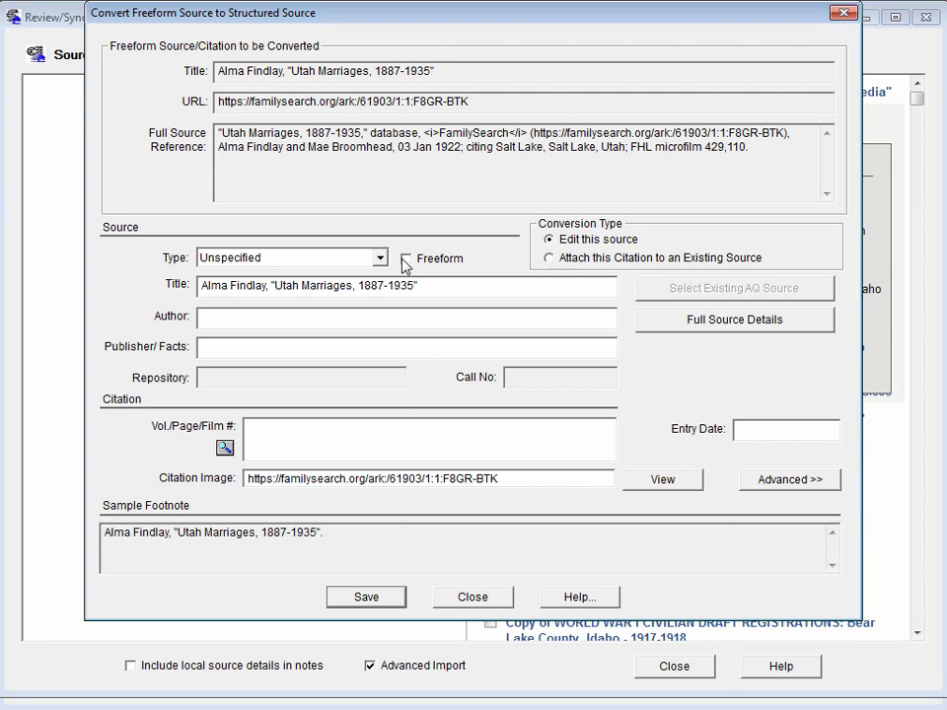
pyautogui.click(379, 259)
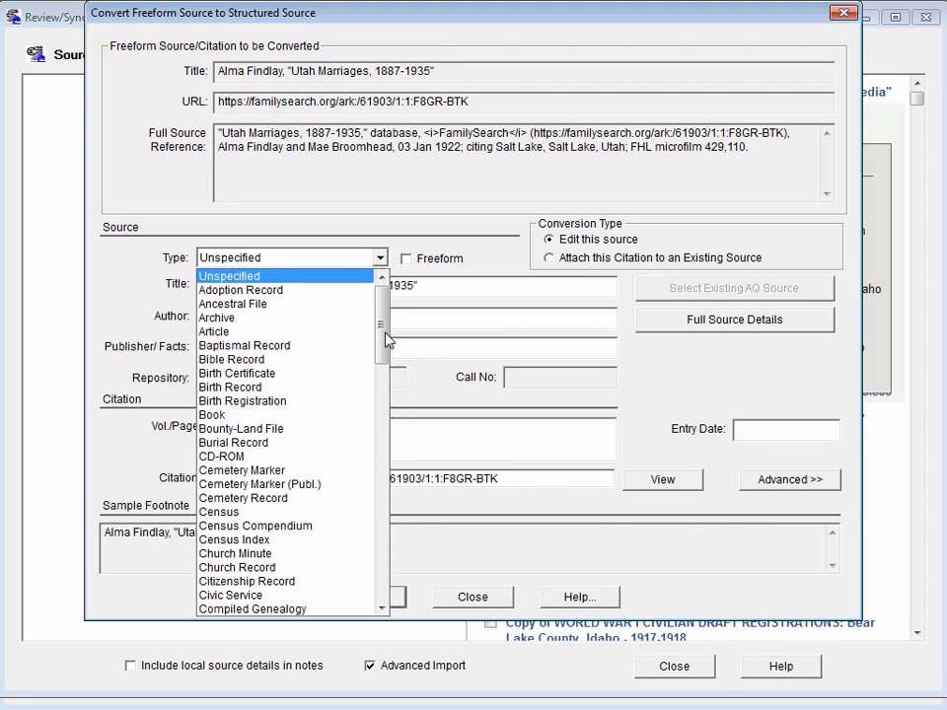
pyautogui.moveTo(383, 339); pyautogui.dragTo(375, 503)
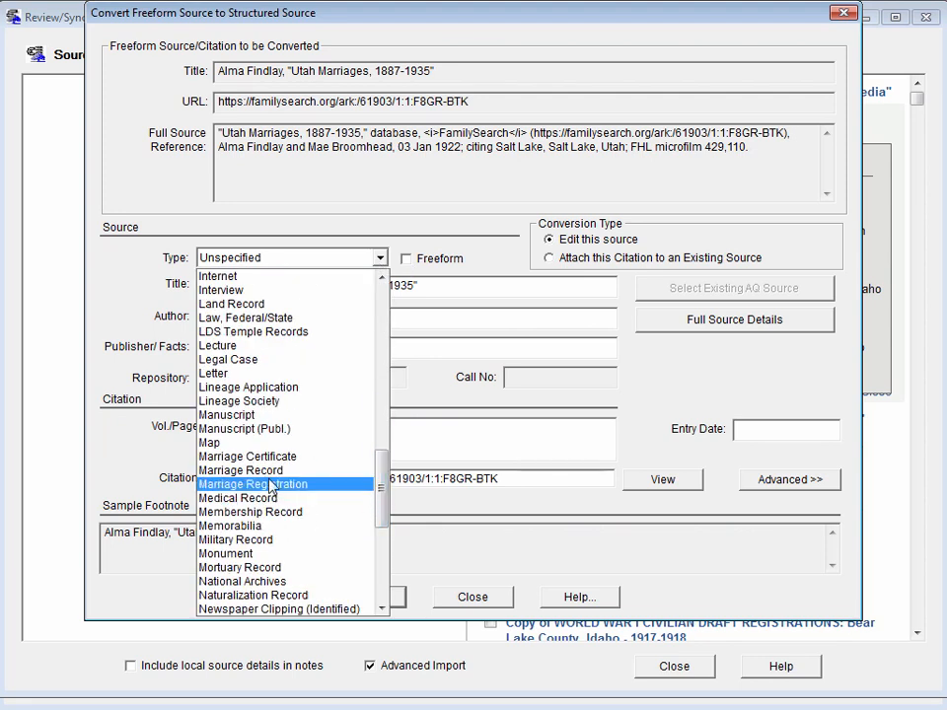
pyautogui.click(367, 470)
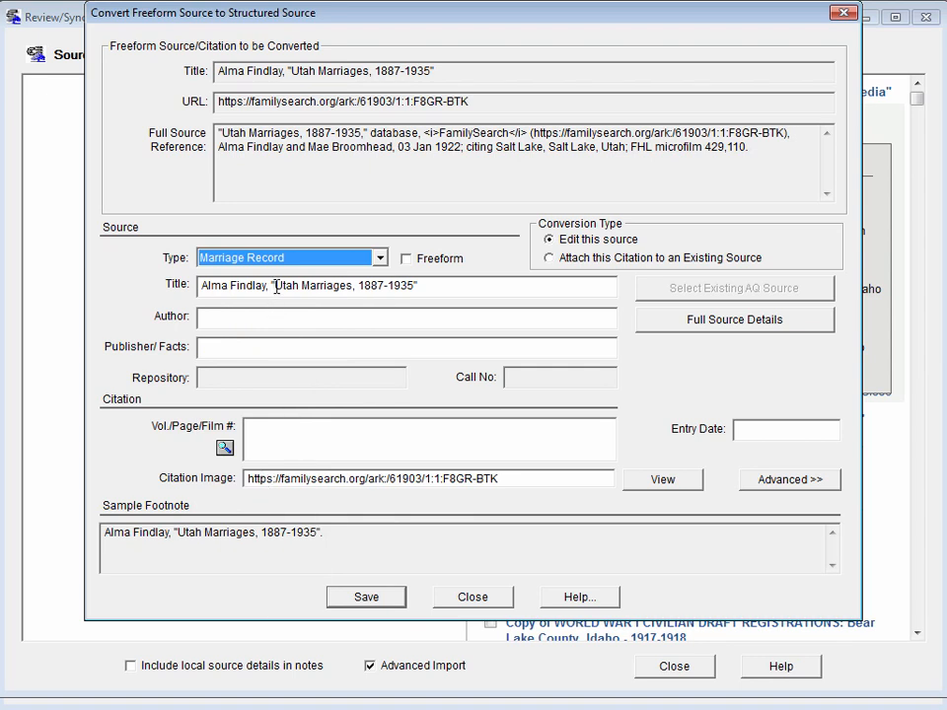
# Step: Shorten the source title to Utah Marriages, 1887-1935, removing the individual's name and the quotation marks
pyautogui.moveTo(272, 289); pyautogui.dragTo(192, 284)
pyautogui.press('Delete')
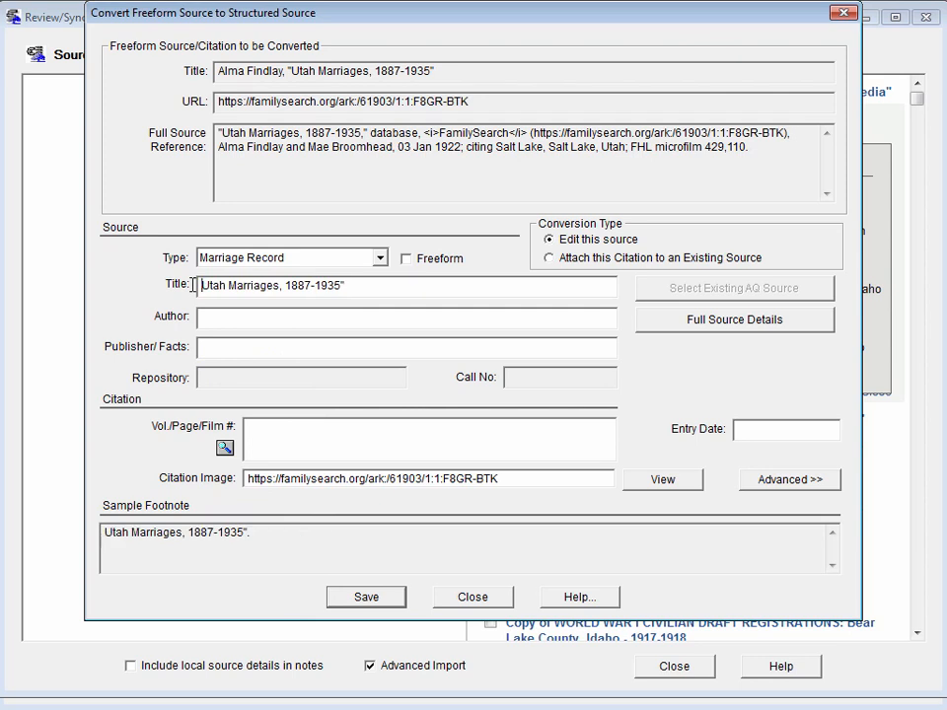
pyautogui.press('End')
# Step: In the full source details, define a new repository named FamilySearch and assign it to the source
pyautogui.click(707, 320)
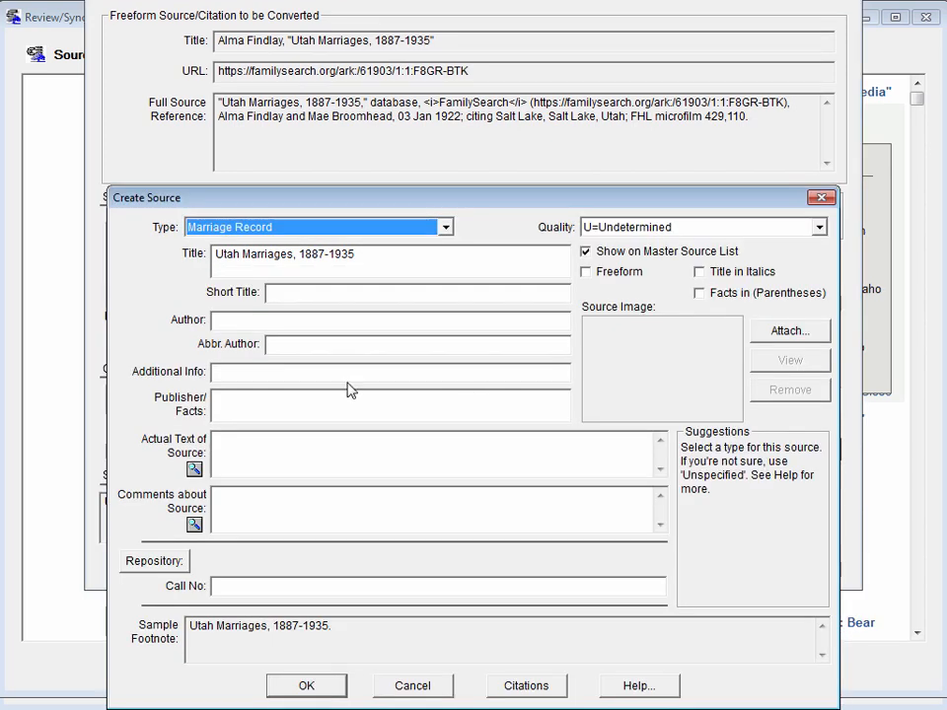
pyautogui.click(244, 373)
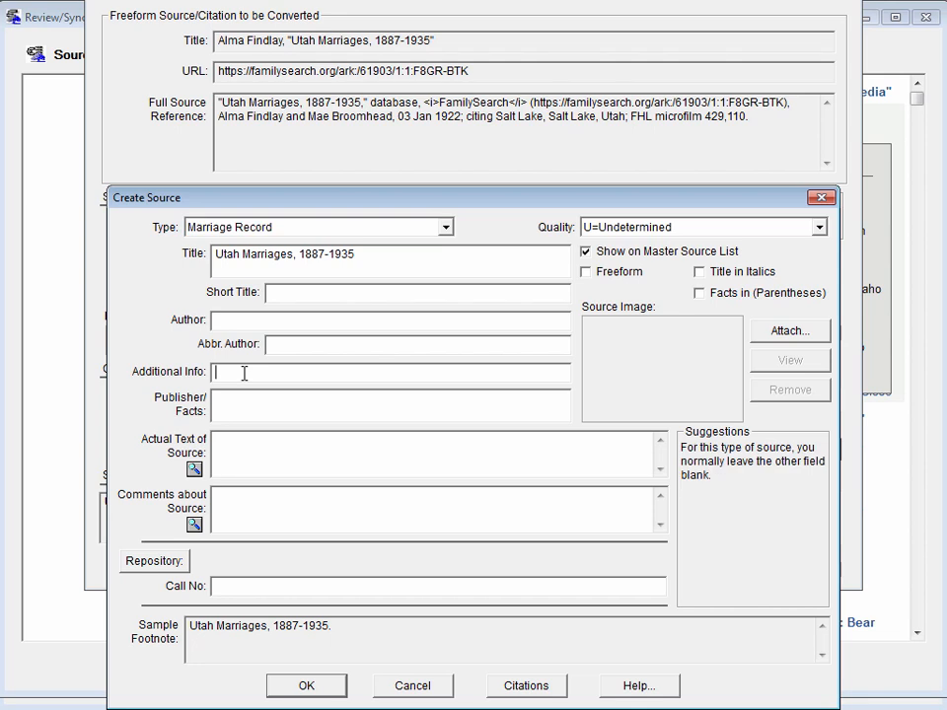
pyautogui.click(156, 561)
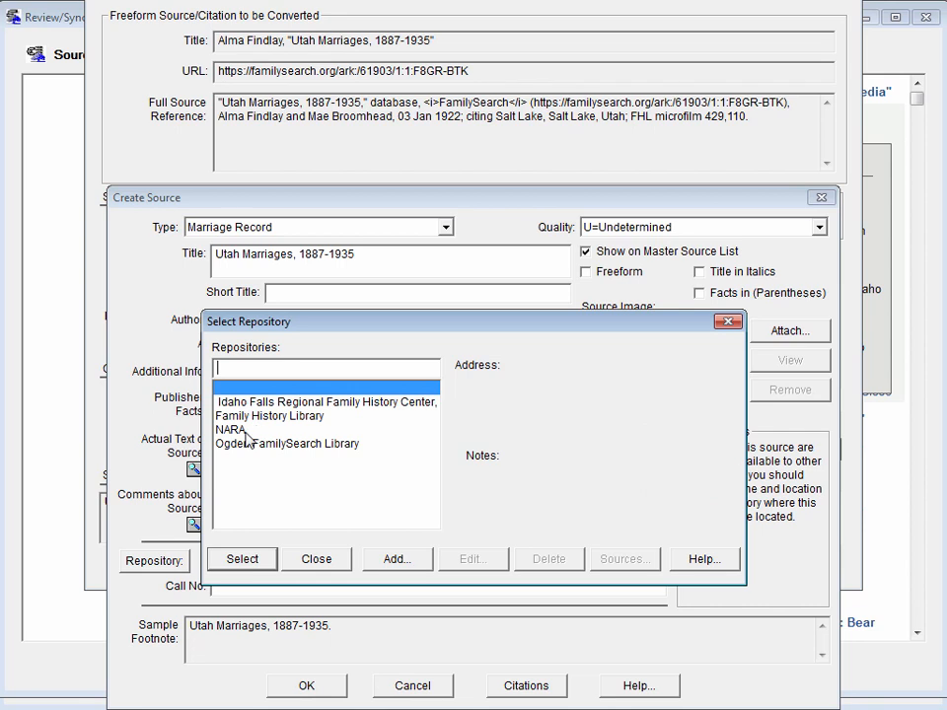
pyautogui.click(394, 561)
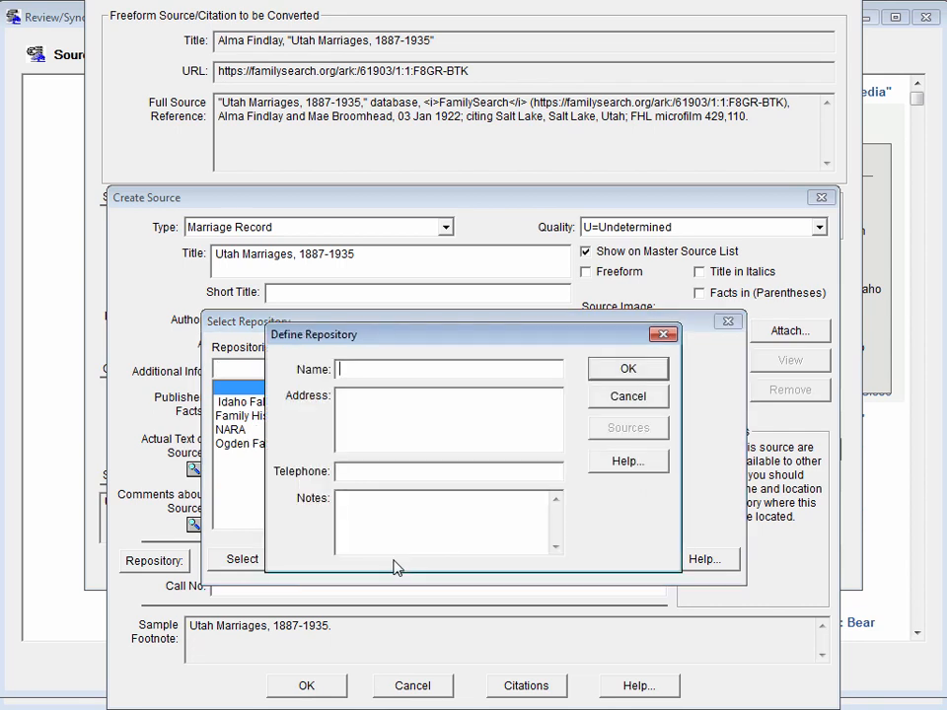
pyautogui.write('FamilyiSea')
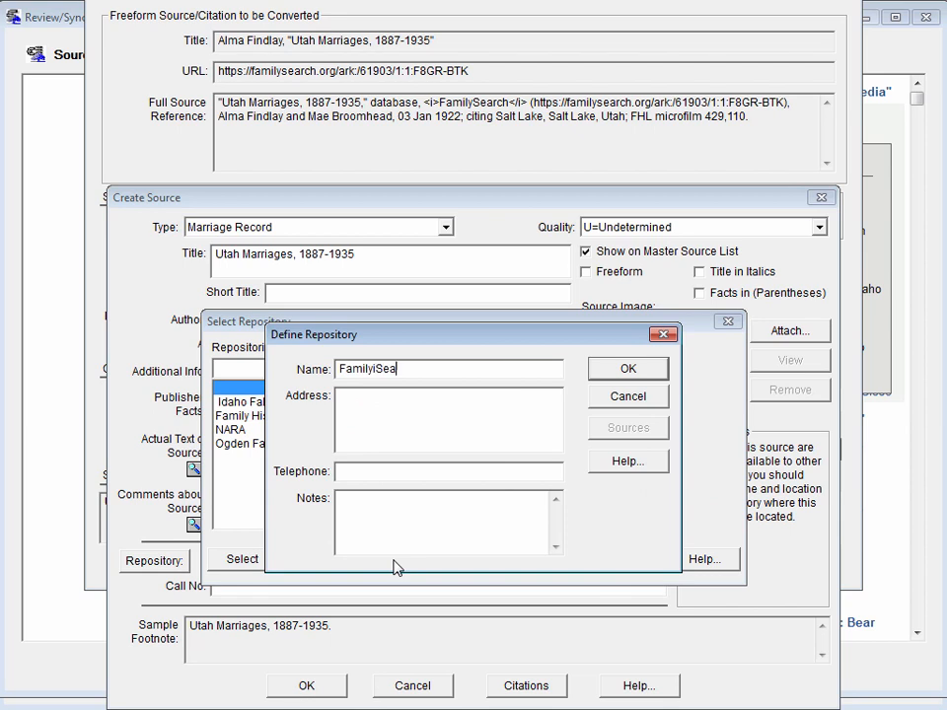
pyautogui.press('BackSpace')
pyautogui.press('BackSpace')
pyautogui.press('BackSpace')
pyautogui.press('BackSpace')
pyautogui.write('Search')
pyautogui.click(631, 374)
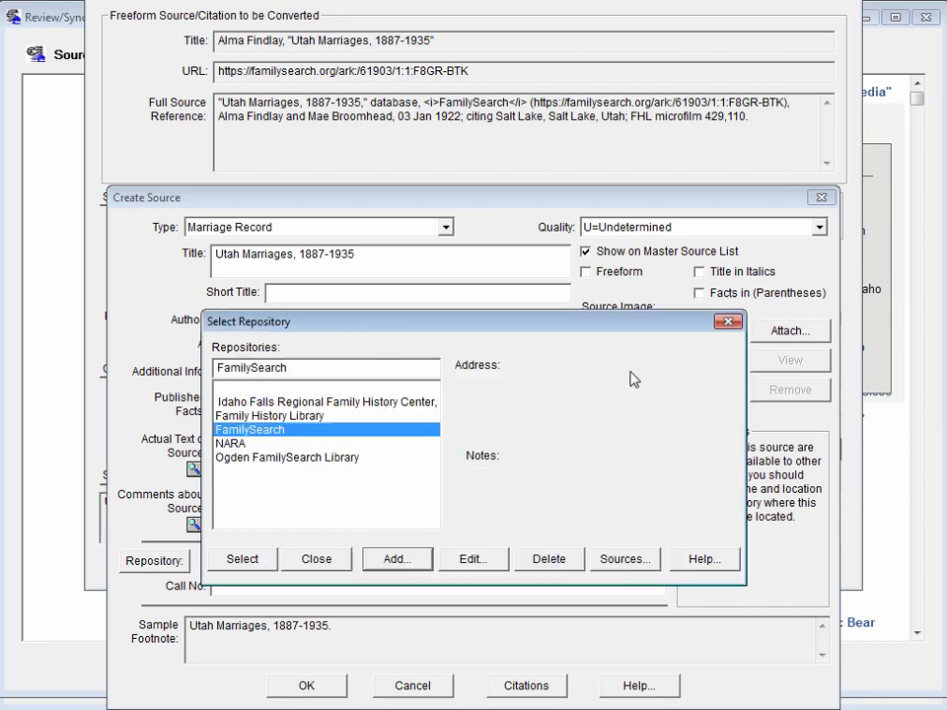
pyautogui.click(244, 560)
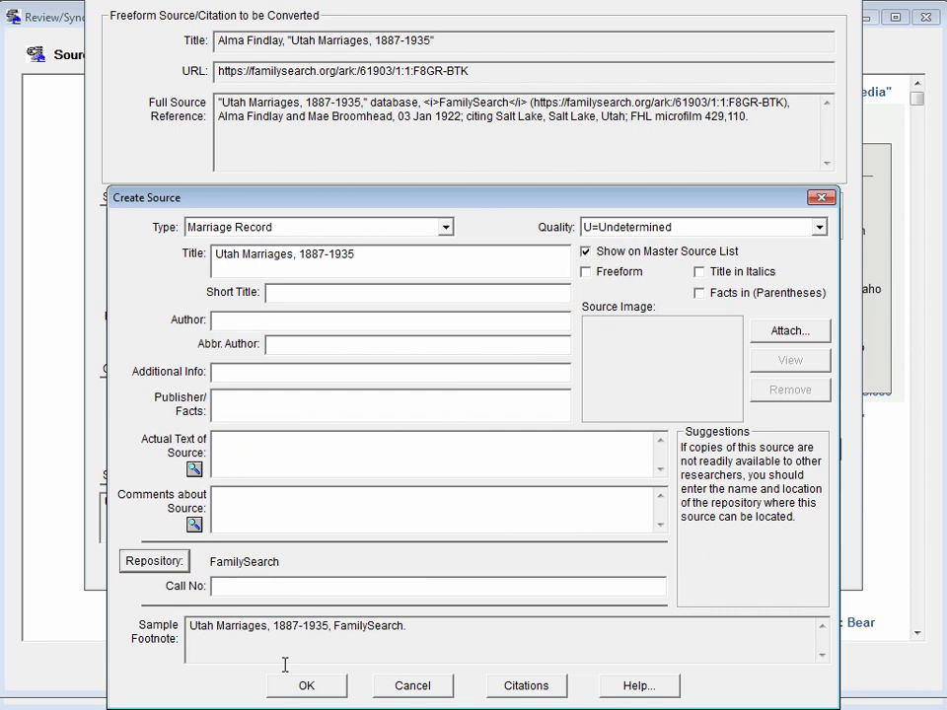
pyautogui.click(305, 688)
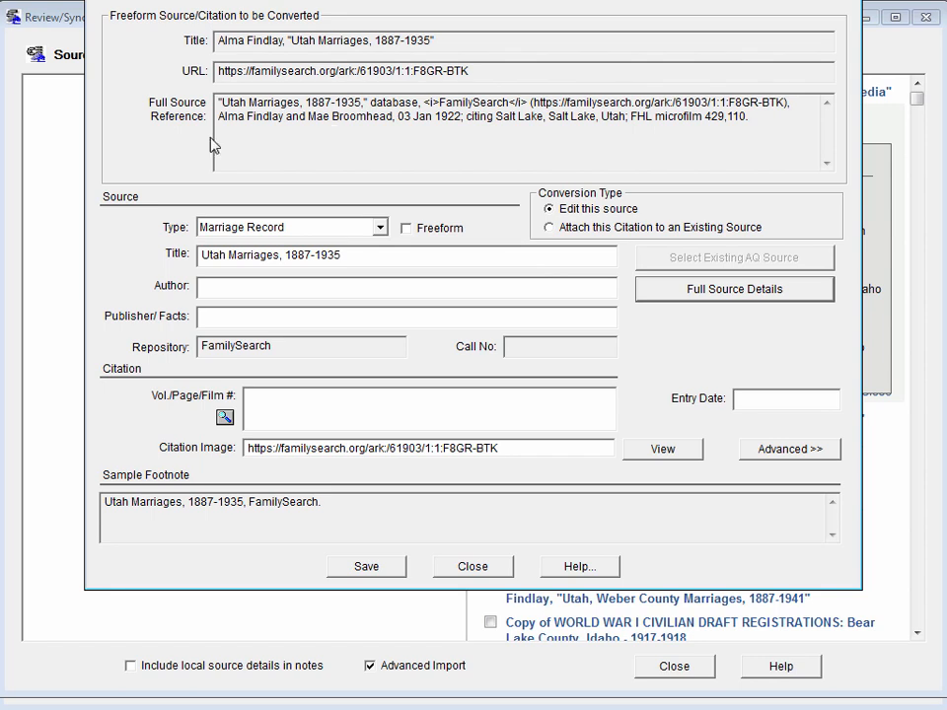
# Step: Copy the couple's names from the full source reference into the citation's Vol./Page/Film # field
pyautogui.moveTo(218, 117); pyautogui.dragTo(393, 118)
pyautogui.hotkey('ctrl', 'c')
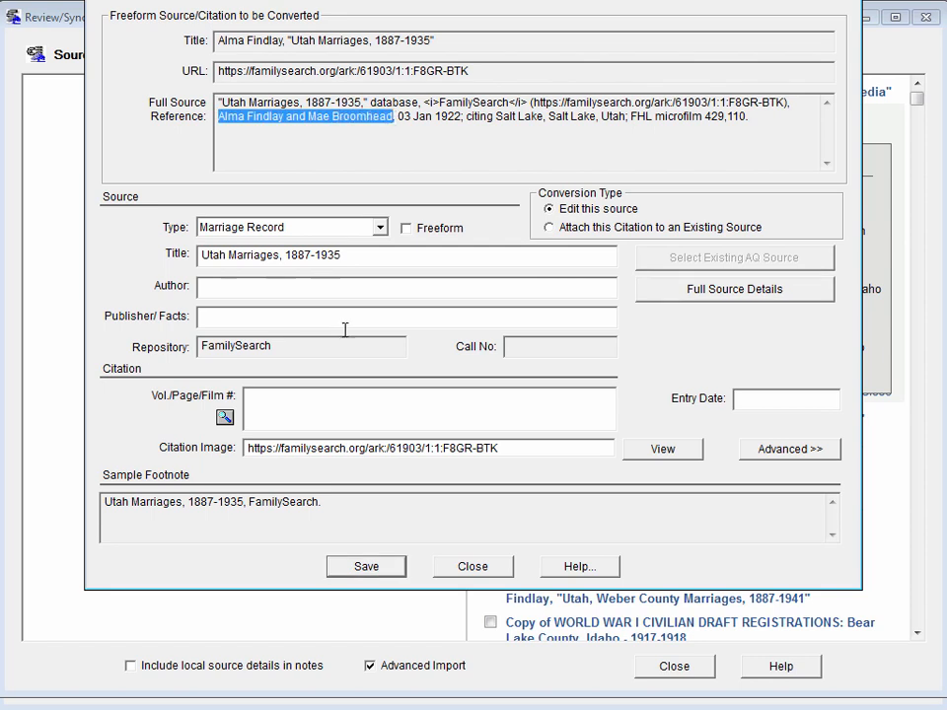
pyautogui.click(328, 394)
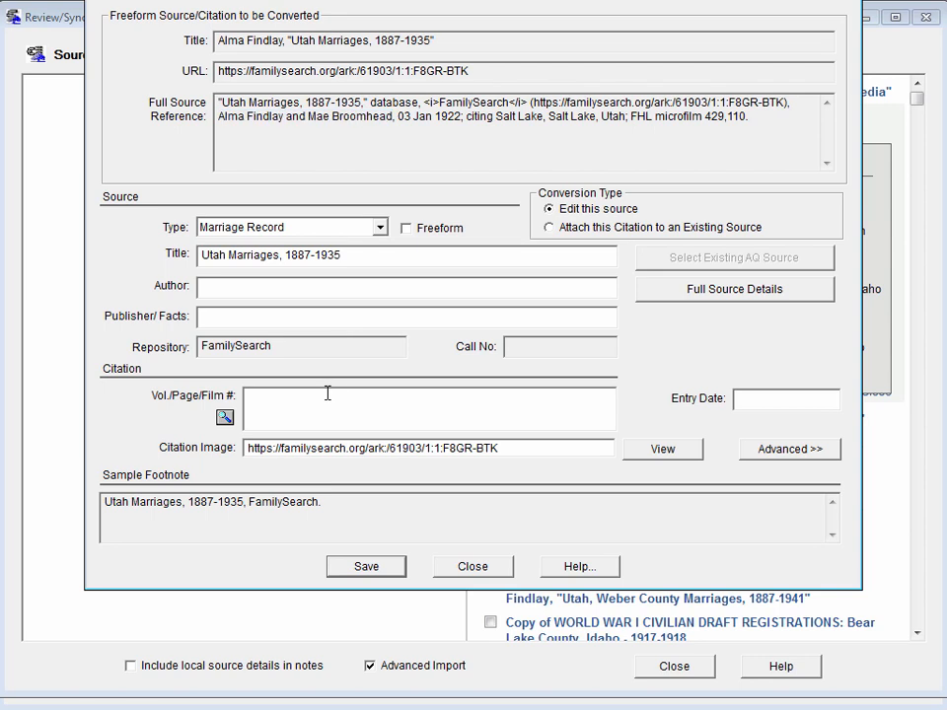
pyautogui.hotkey('ctrl', 'v')
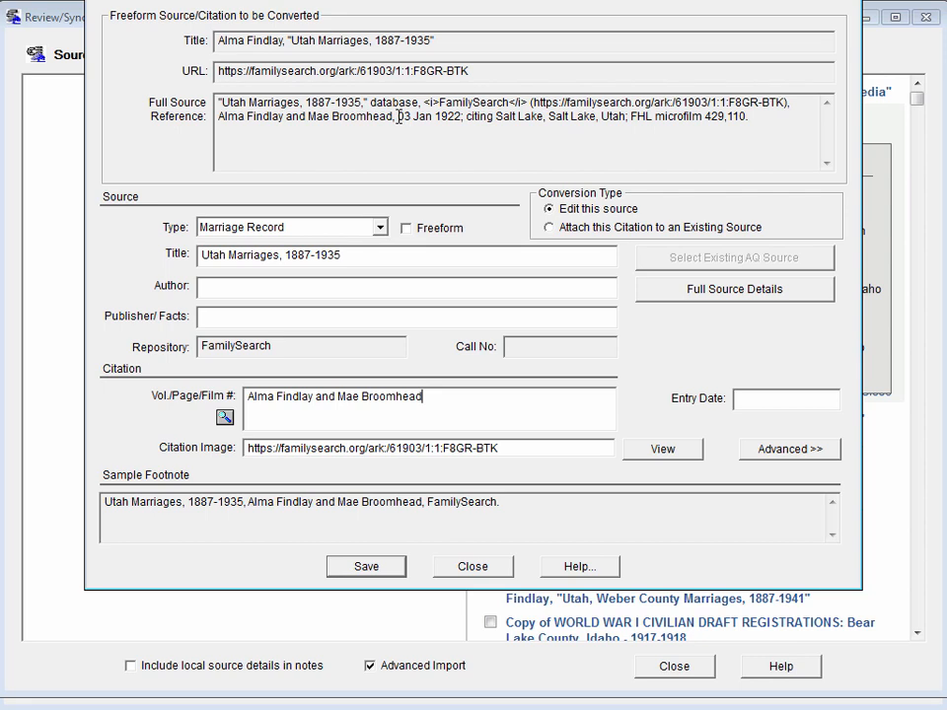
# Step: Copy 03 Jan 1922 from the reference as the citation's entry date, save the source and expand its local listing
pyautogui.moveTo(398, 117); pyautogui.dragTo(460, 119)
pyautogui.hotkey('ctrl', 'c')
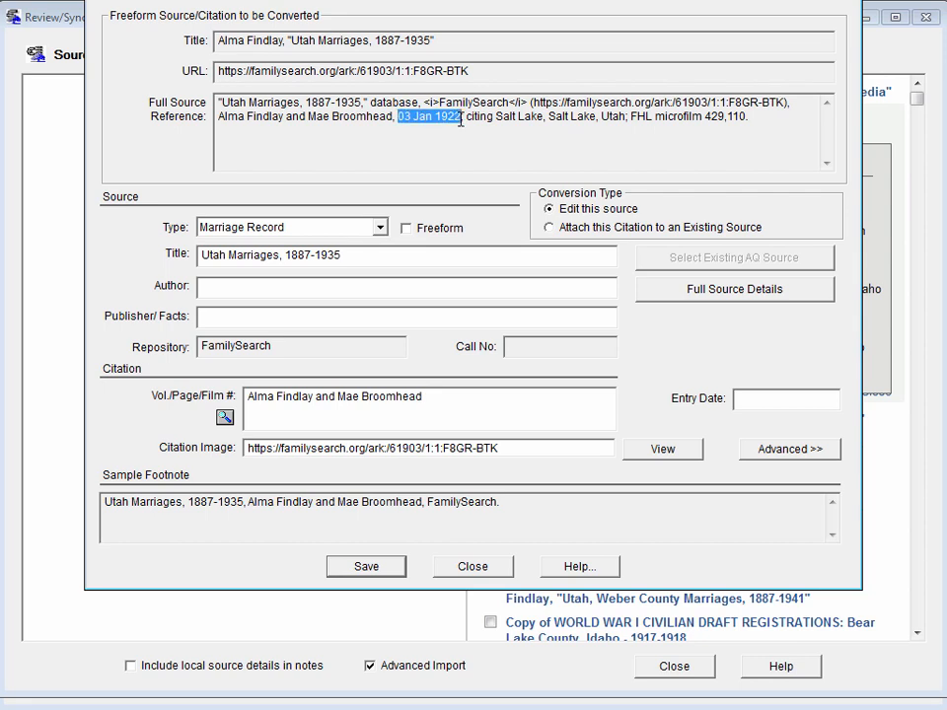
pyautogui.click(767, 399)
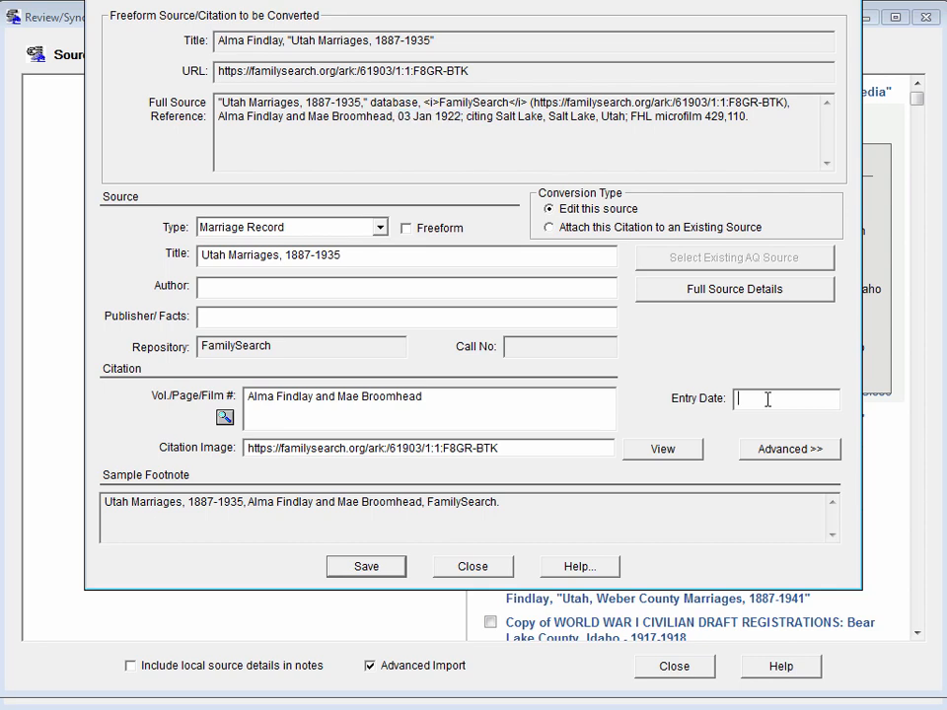
pyautogui.hotkey('ctrl', 'v')
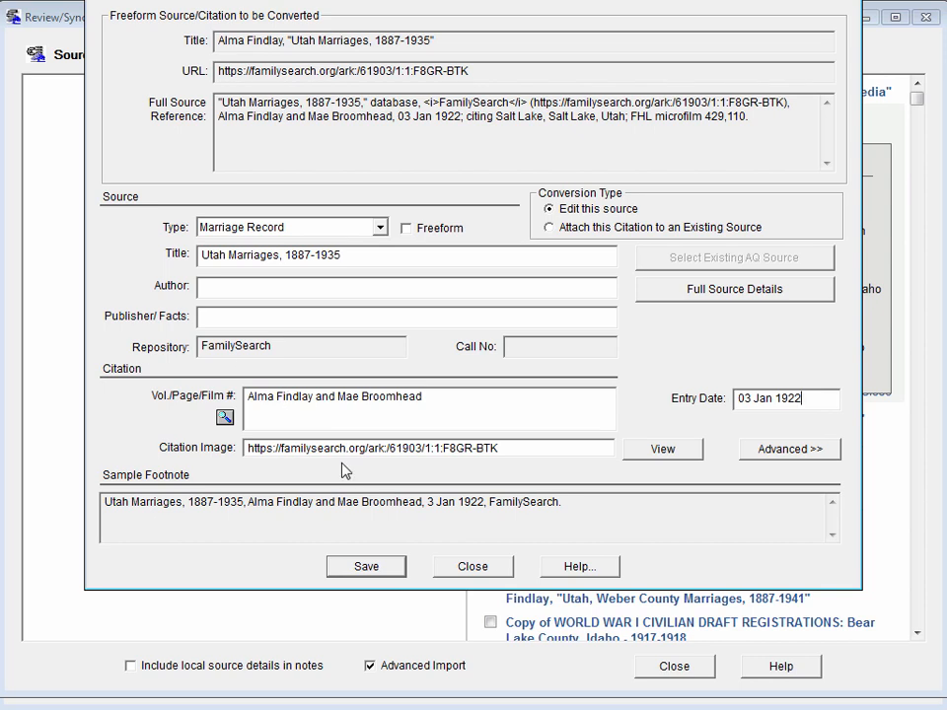
pyautogui.click(375, 566)
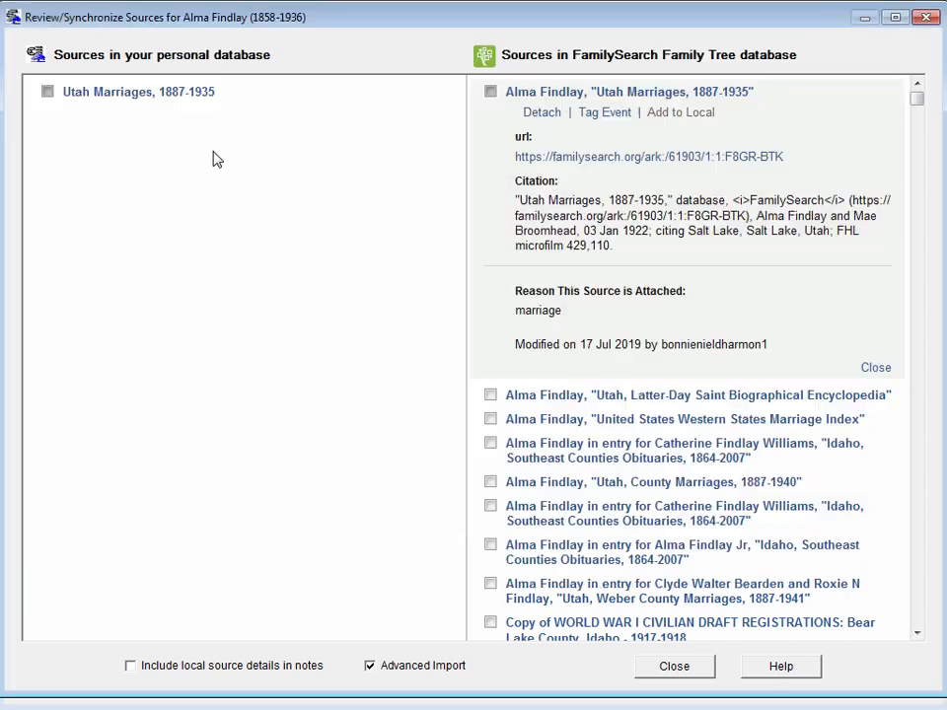
pyautogui.click(123, 97)
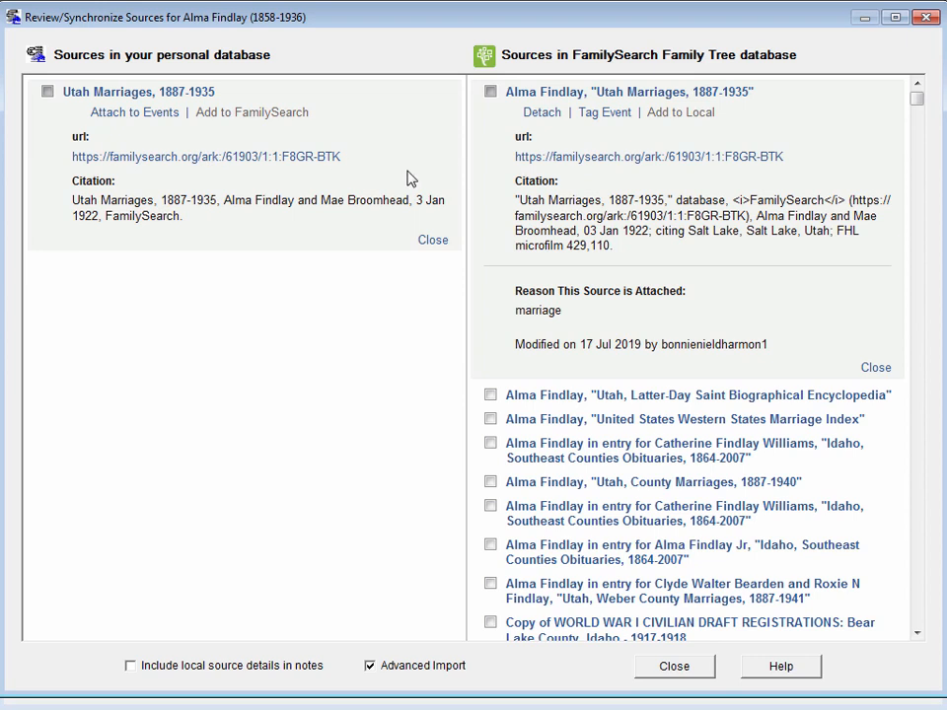
# Step: Add the daughter's 02 Nov 1925 "Utah Marriages, 1887-1935" source from FamilySearch to the individual's local record
pyautogui.click(917, 249)
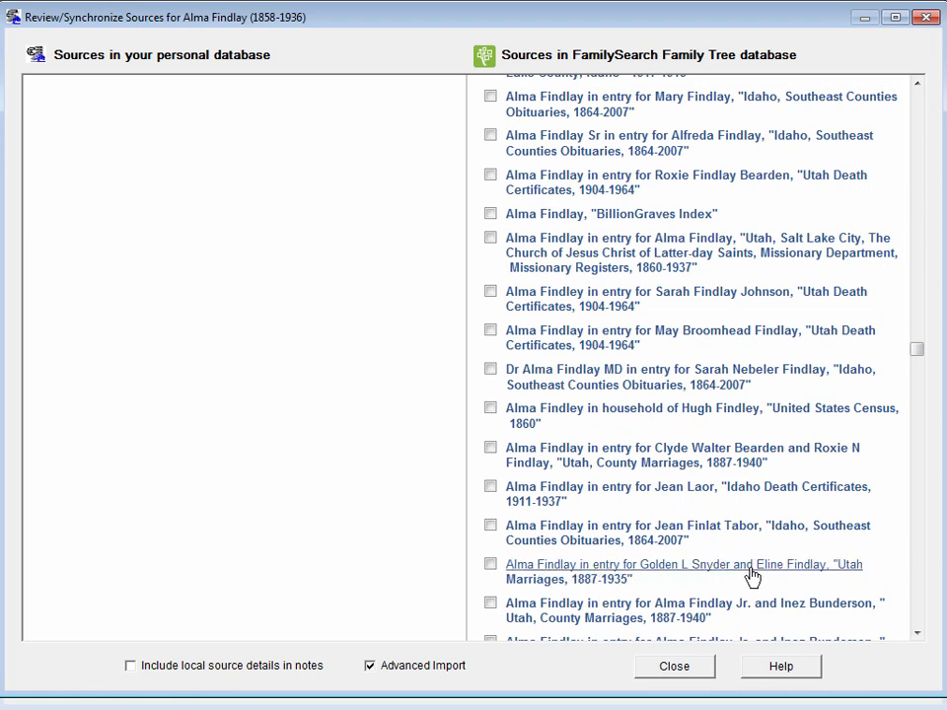
pyautogui.click(667, 572)
pyautogui.click(683, 602)
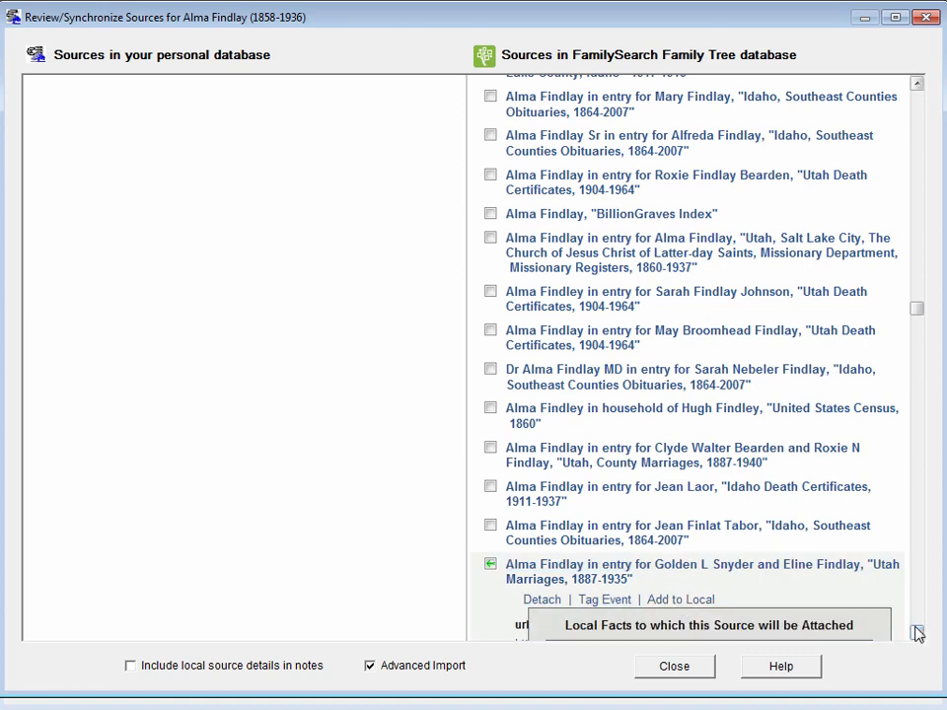
pyautogui.moveTo(916, 633); pyautogui.dragTo(916, 634)
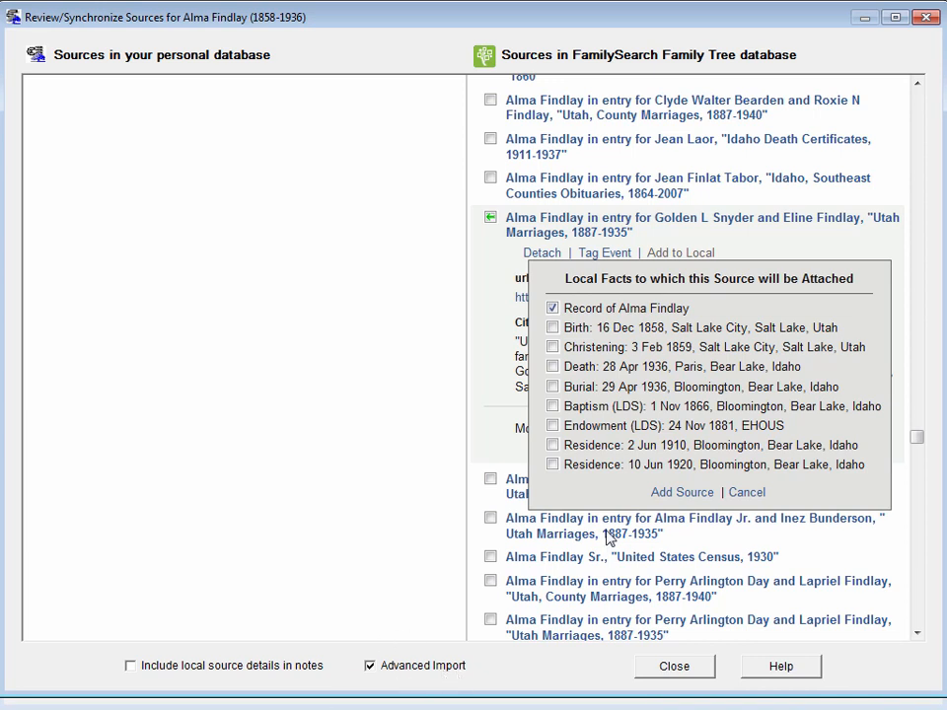
pyautogui.click(675, 496)
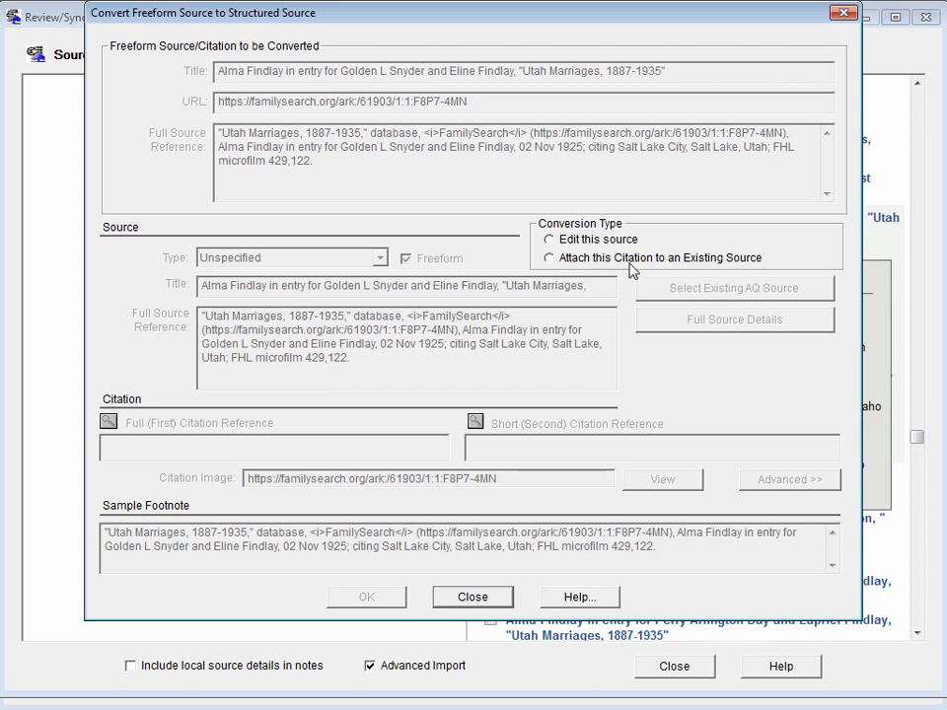
# Step: Attach the daughter's 02 Nov 1925 marriage citation to the existing "Utah Marriages, 1887-1935" source as a new citation
pyautogui.click(548, 258)
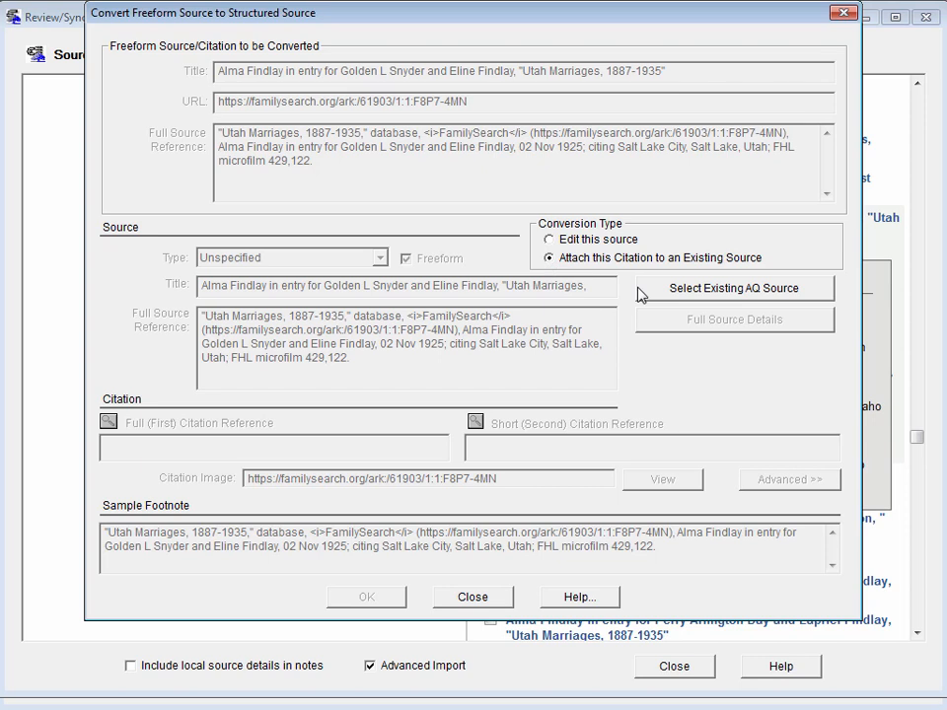
pyautogui.click(676, 289)
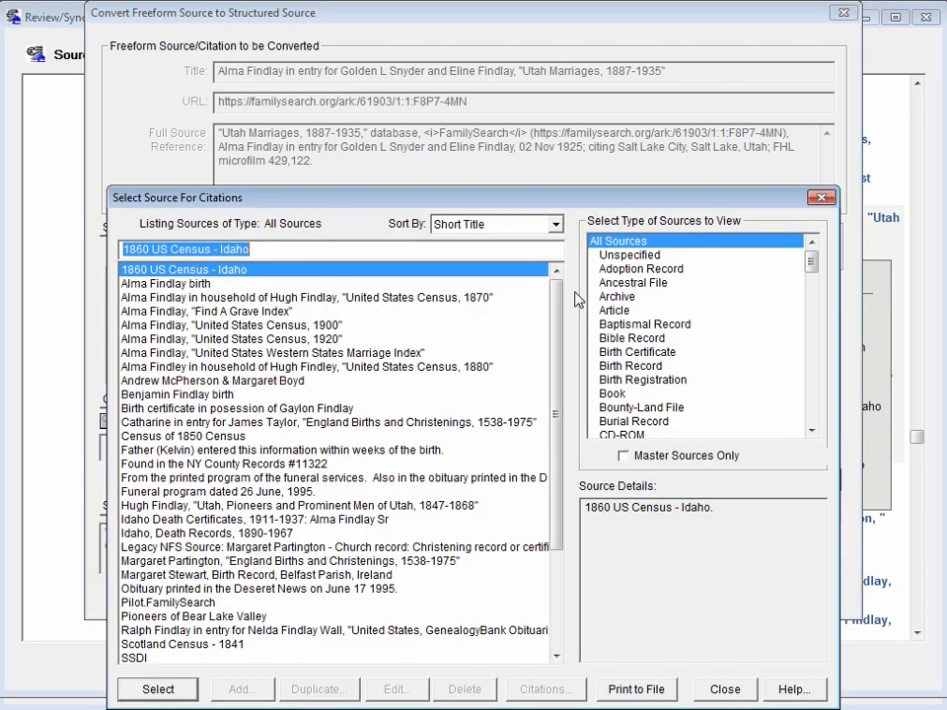
pyautogui.moveTo(555, 306); pyautogui.dragTo(552, 409)
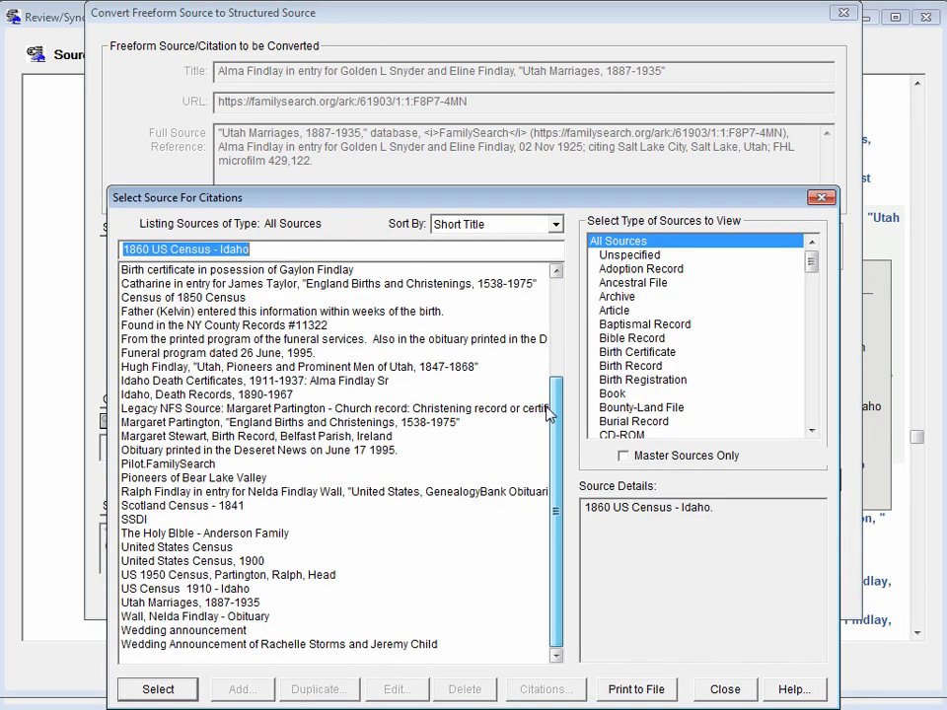
pyautogui.click(165, 603)
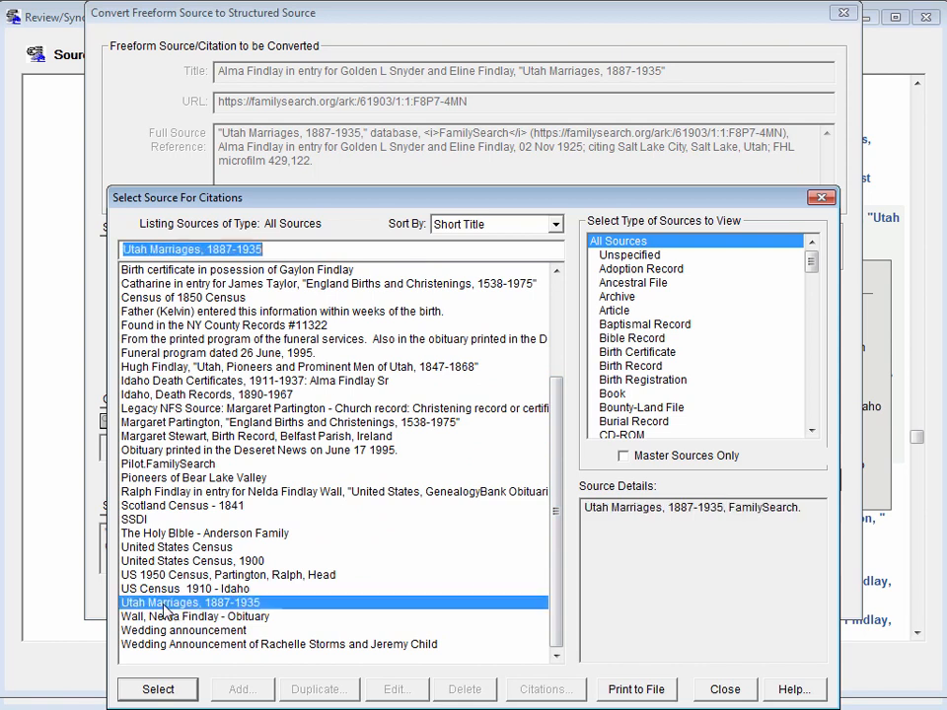
pyautogui.click(167, 690)
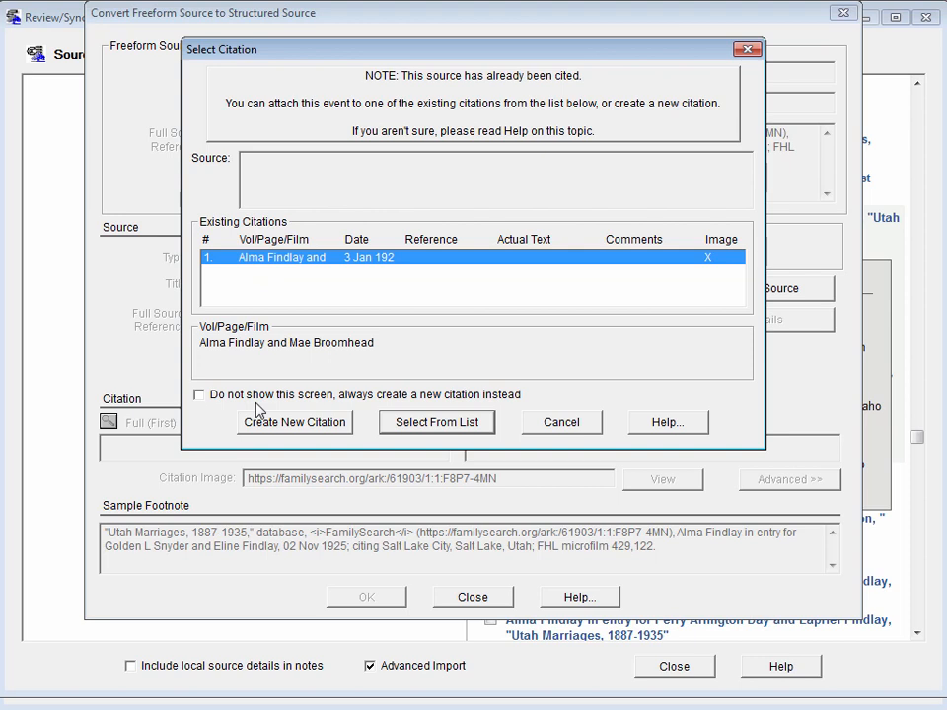
pyautogui.click(287, 424)
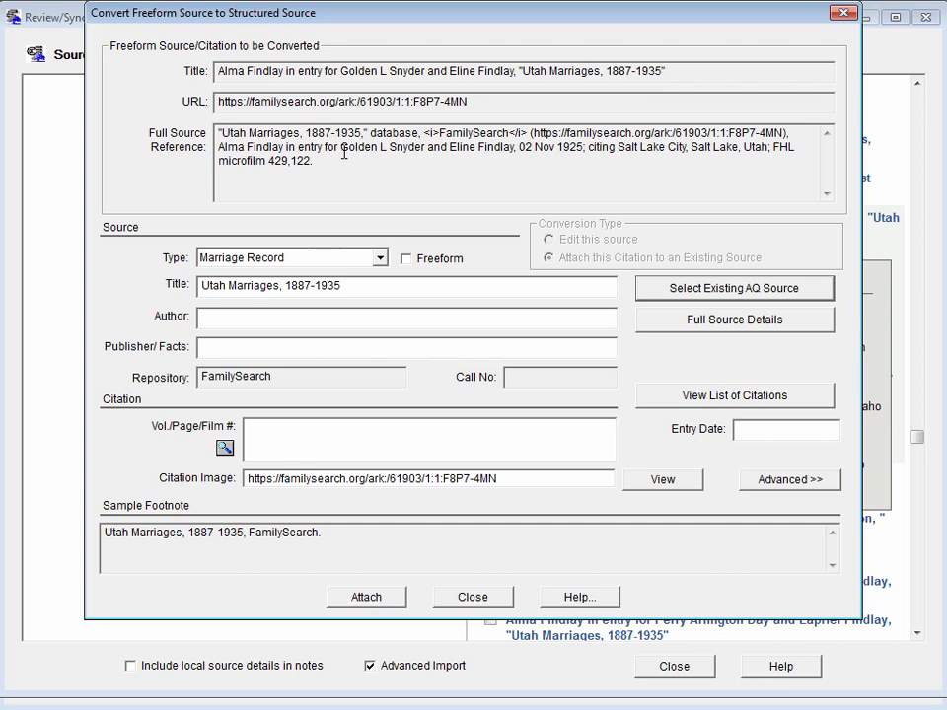
# Step: Copy the couple's names from the full source reference into Vol./Page/Film # and set the entry date to 2 nov 1925
pyautogui.moveTo(342, 148); pyautogui.dragTo(510, 150)
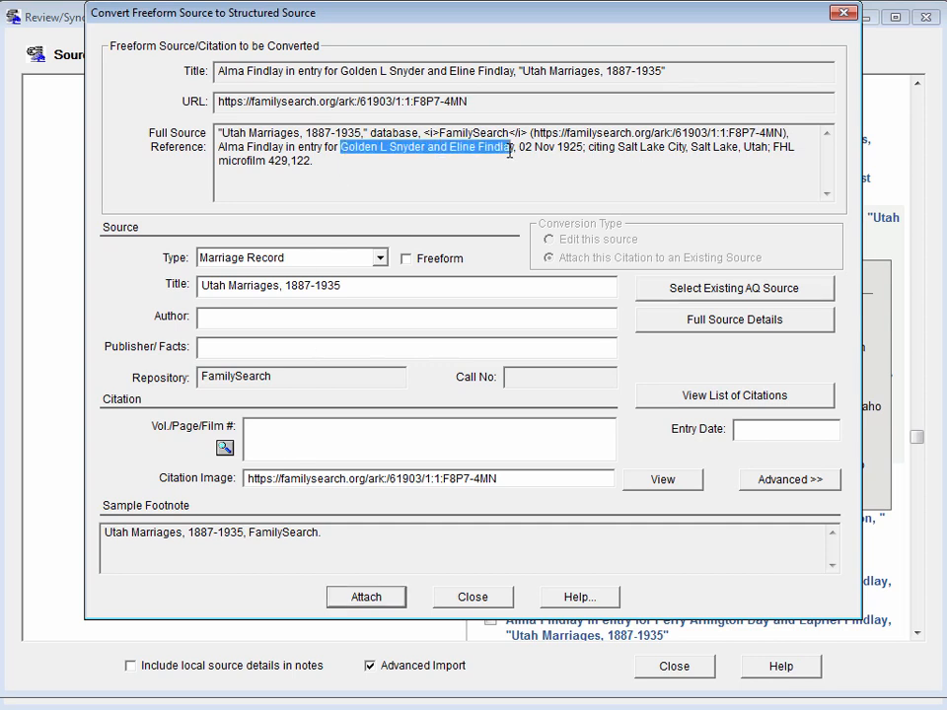
pyautogui.click(303, 440)
pyautogui.write('Golden L Snyder and Eline Findlay')
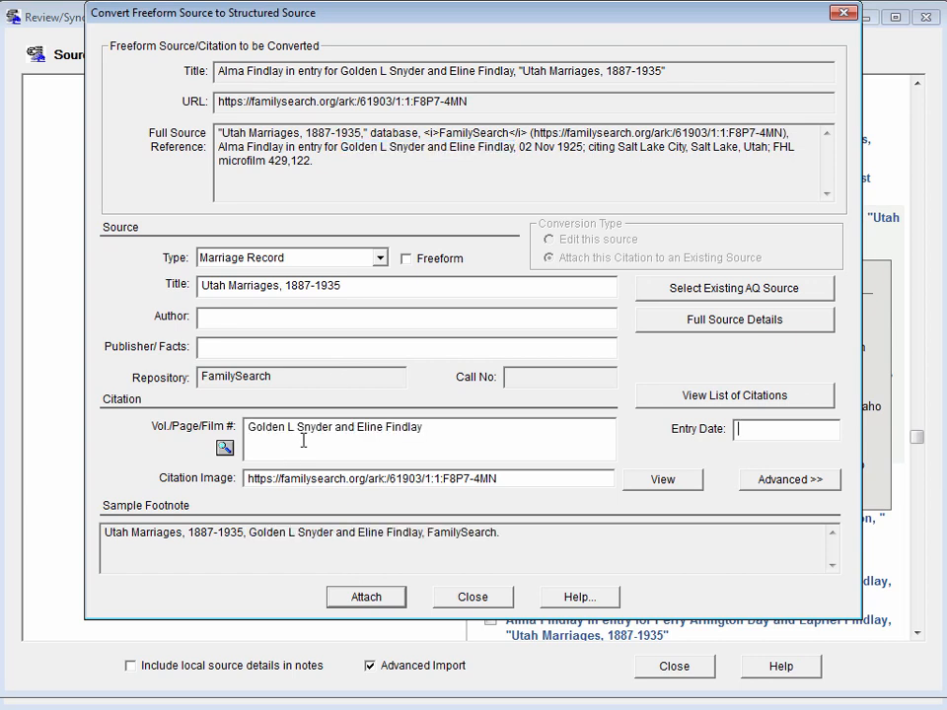
pyautogui.write('2 nov 1925')
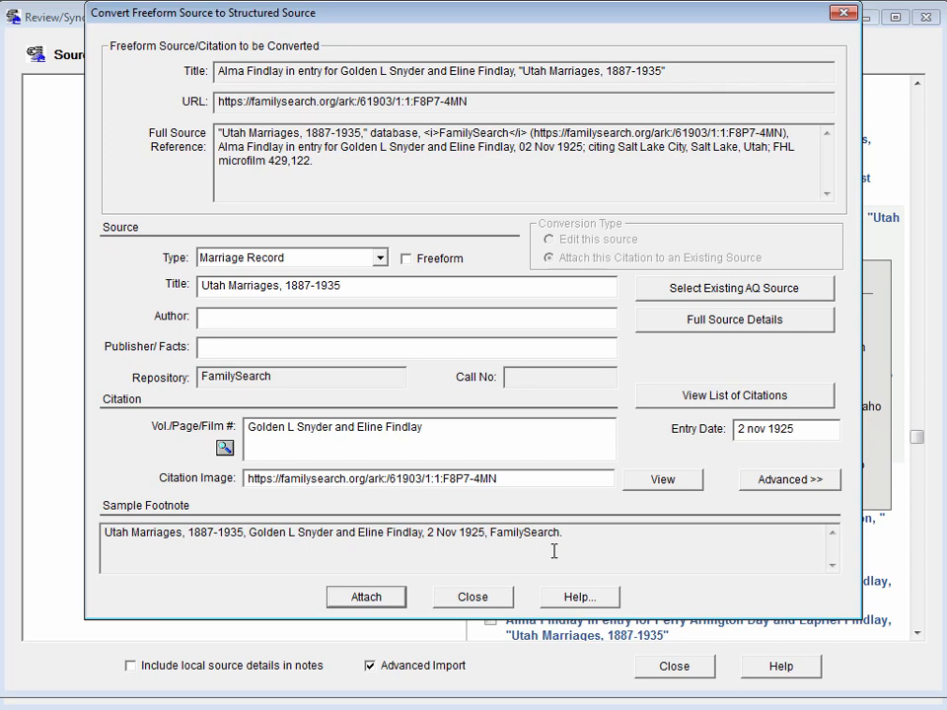
# Step: Attach the 2 Nov 1925 citation and expand its listing among the local sources
pyautogui.click(380, 598)
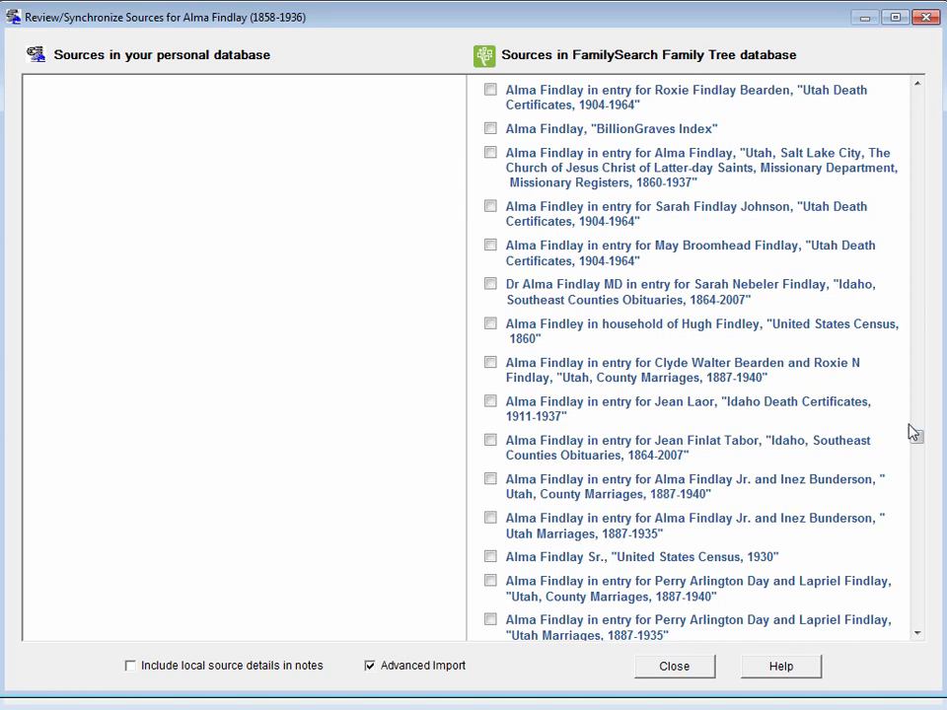
pyautogui.moveTo(918, 441); pyautogui.dragTo(917, 145)
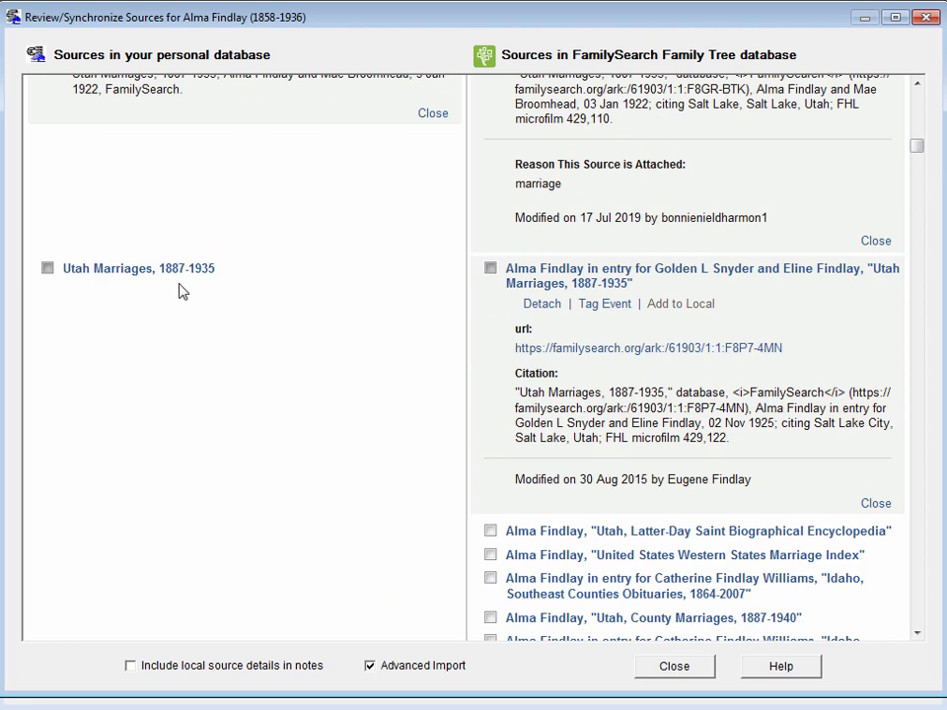
pyautogui.click(136, 273)
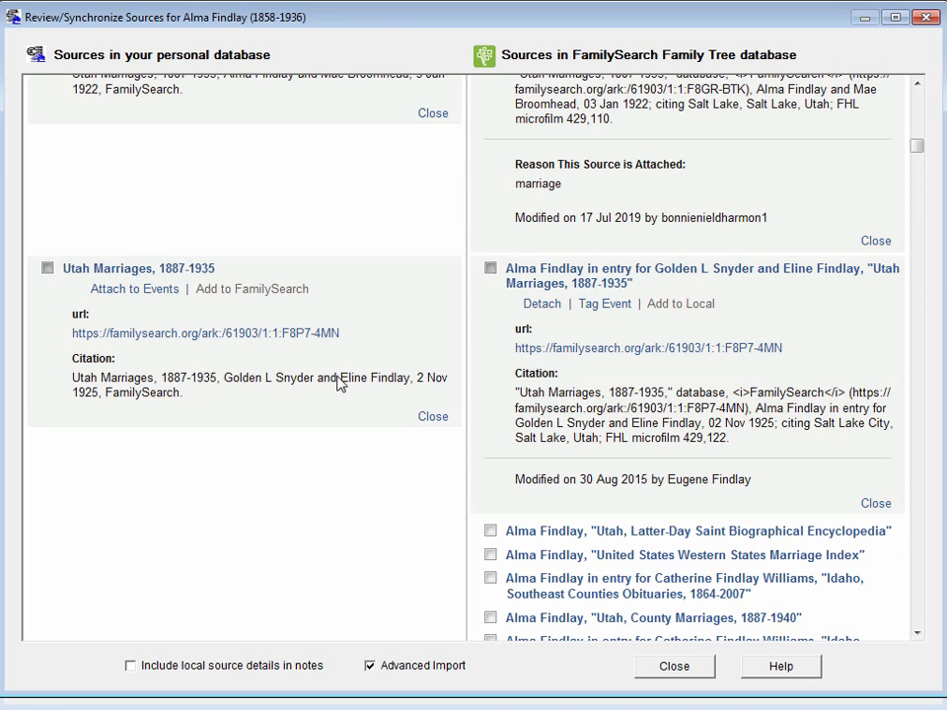
# Step: Add the son's 07 Apr 1921 "Utah Marriages, 1887-1935" source from FamilySearch to the individual's local record
pyautogui.click(923, 481)
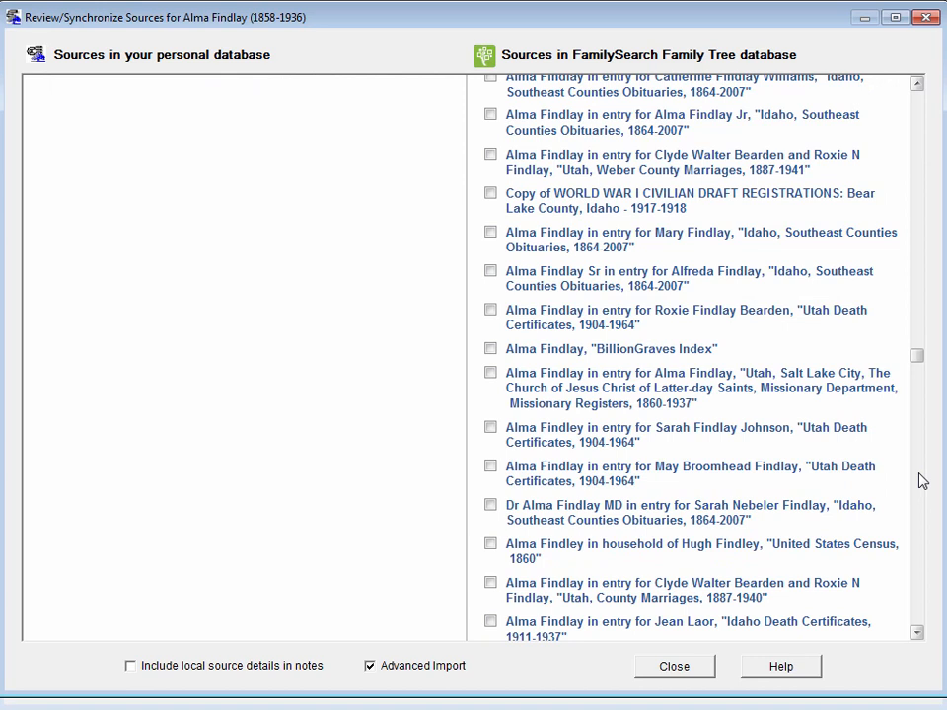
pyautogui.click(923, 480)
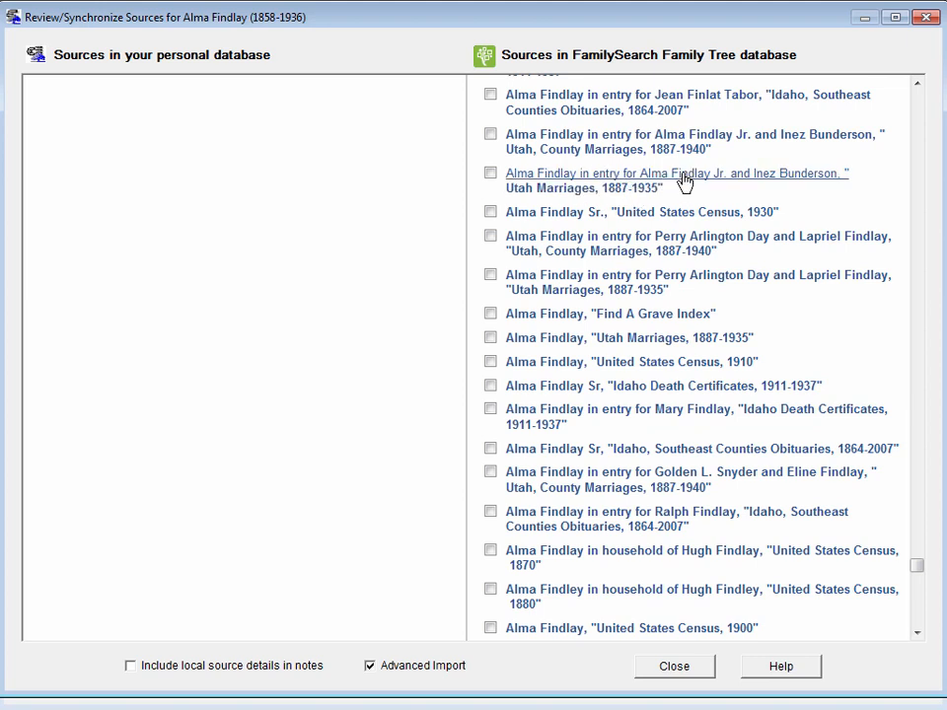
pyautogui.click(490, 175)
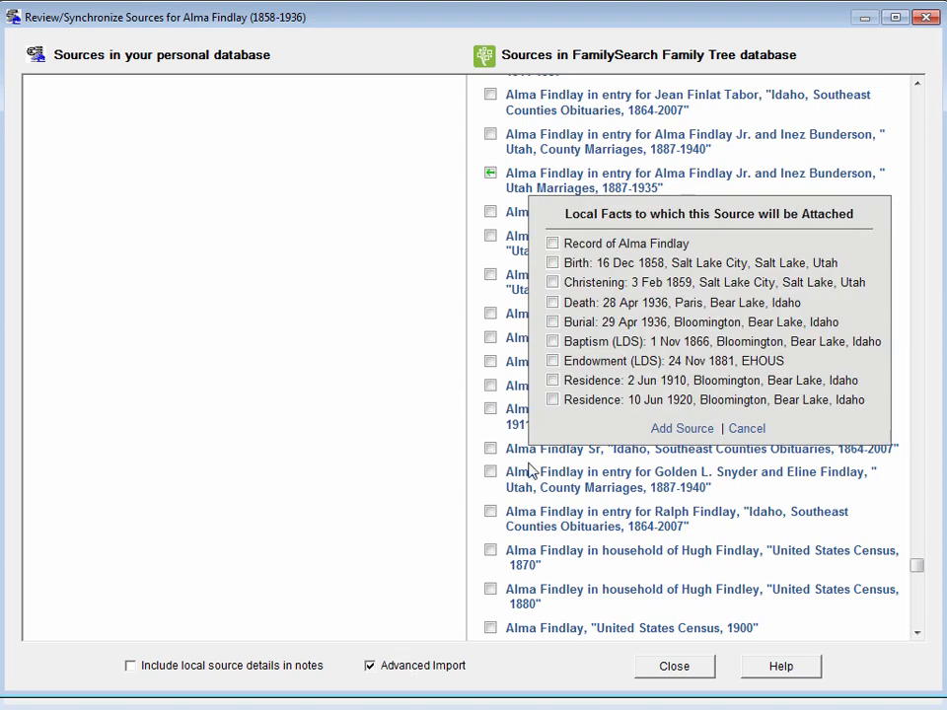
pyautogui.click(553, 244)
pyautogui.click(682, 428)
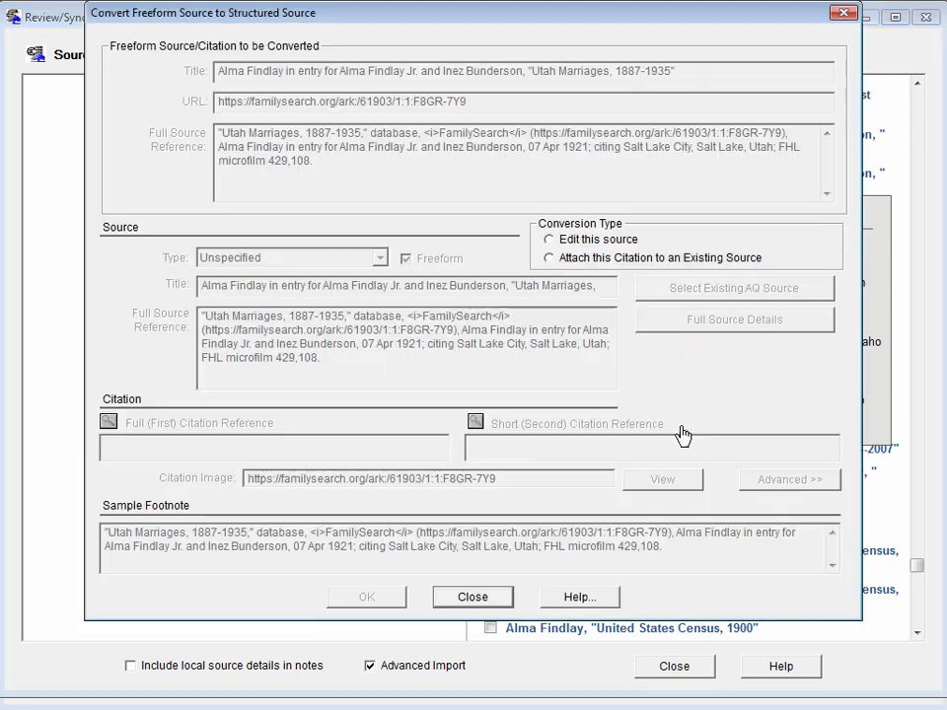
# Step: Link the son's marriage citation to the existing "Utah Marriages, 1887-1935" source by creating a new citation
pyautogui.click(582, 258)
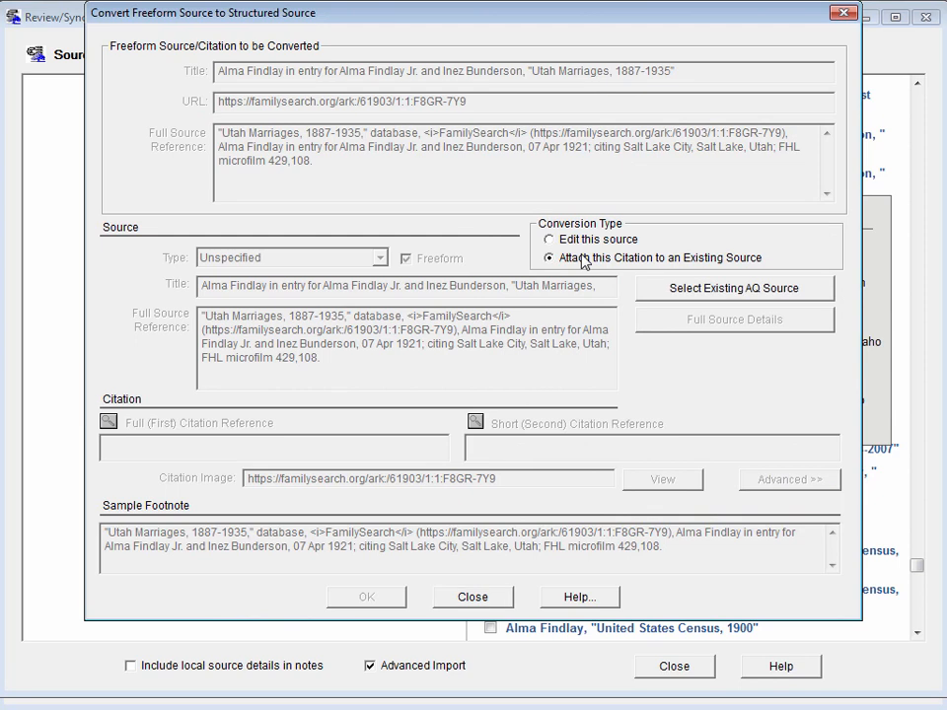
pyautogui.click(687, 296)
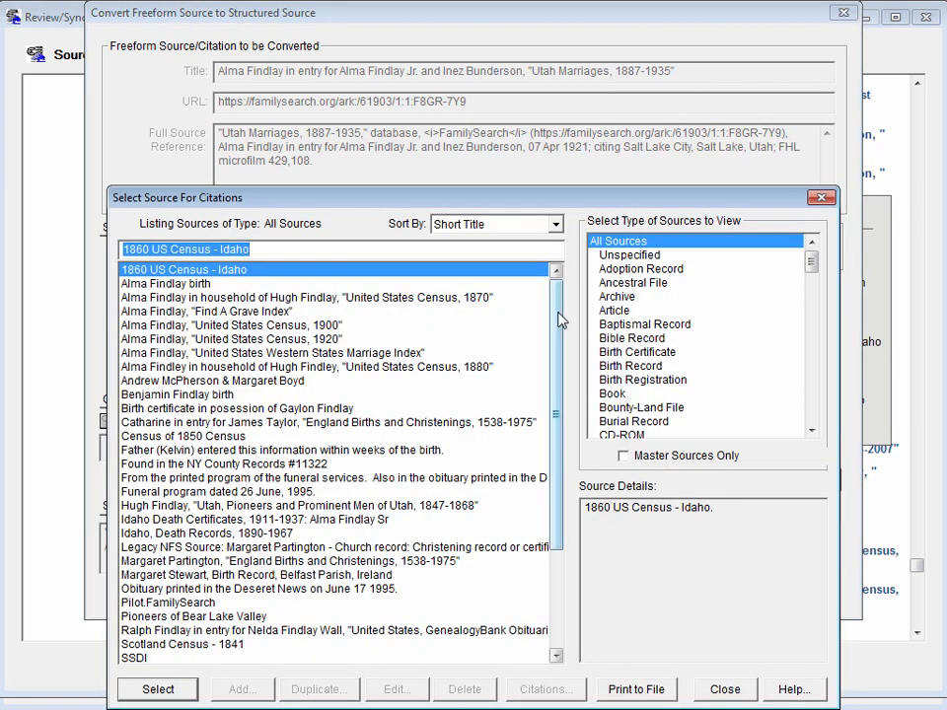
pyautogui.moveTo(558, 321); pyautogui.dragTo(565, 441)
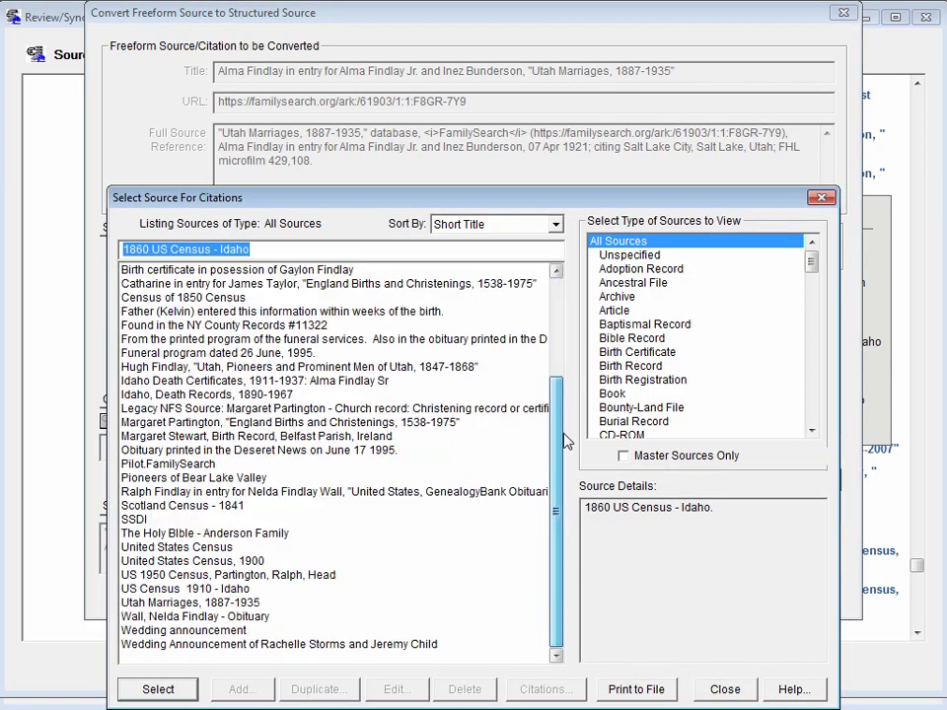
pyautogui.click(185, 604)
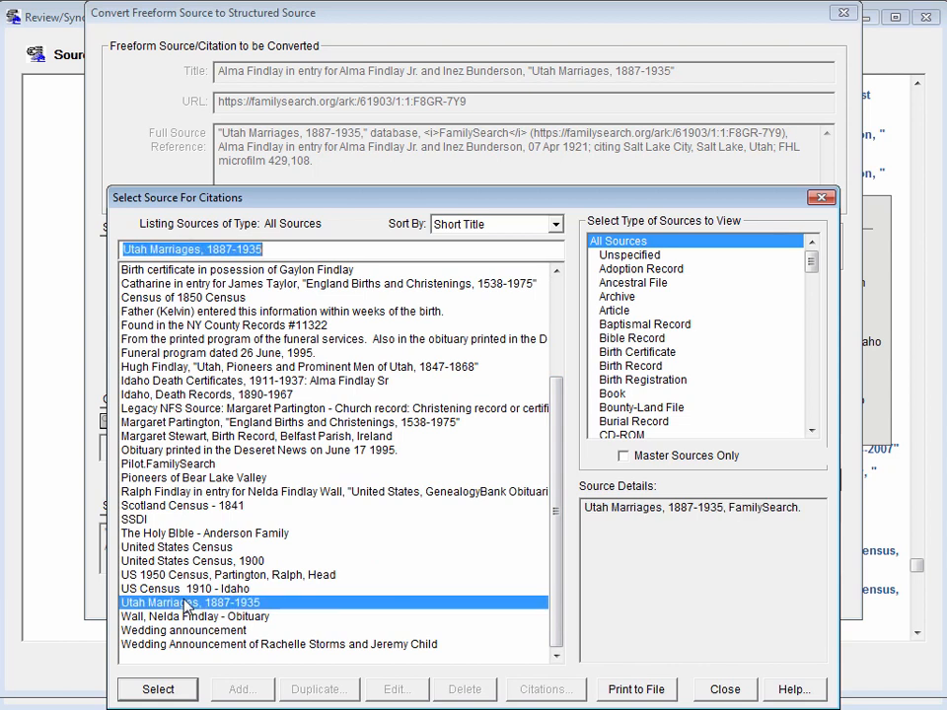
pyautogui.click(158, 689)
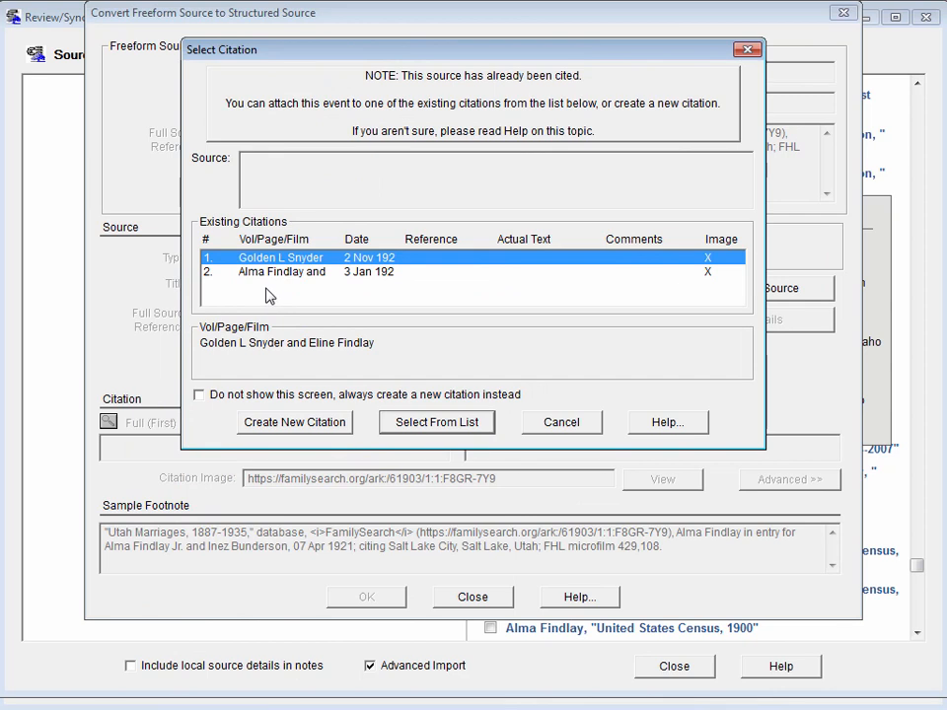
pyautogui.click(262, 422)
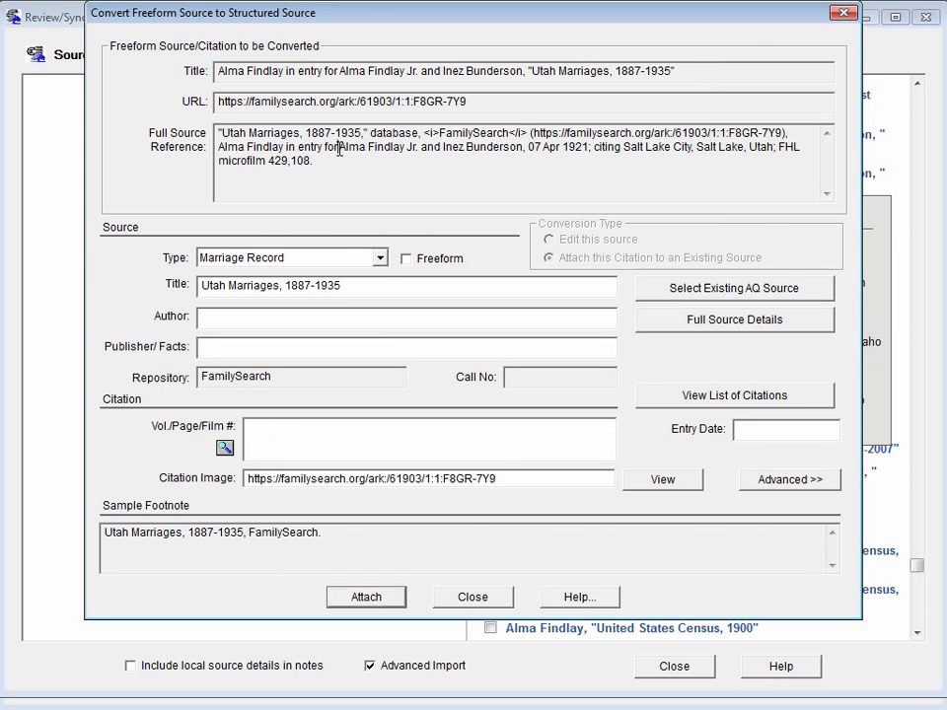
# Step: Copy the son's and his spouse's names from the reference into Vol./Page/Film # and set the entry date to 7 apr 1921
pyautogui.moveTo(339, 147); pyautogui.dragTo(518, 150)
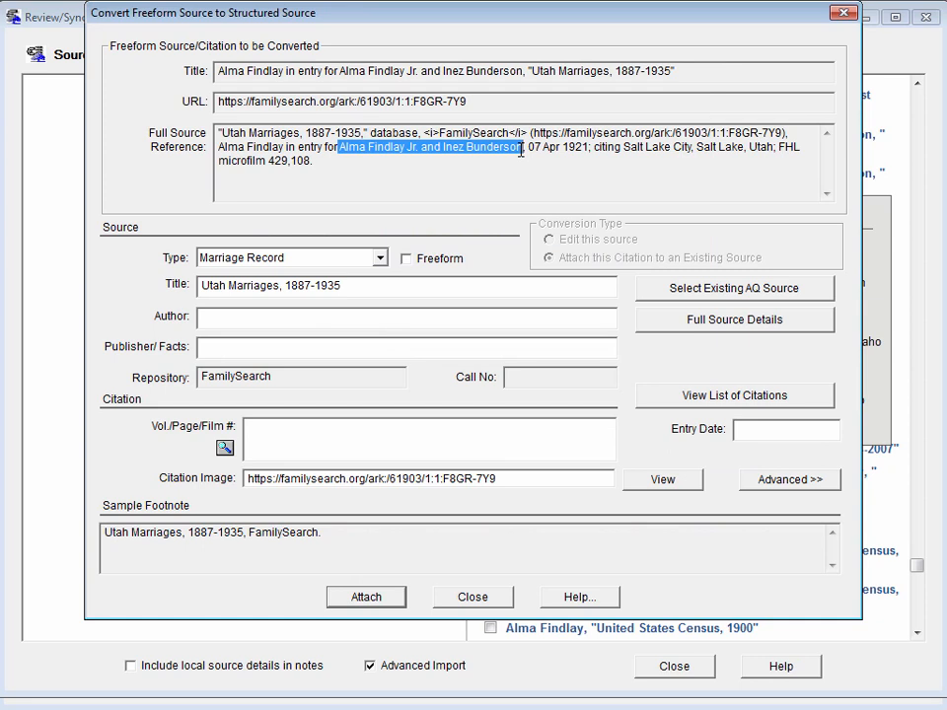
pyautogui.click(321, 447)
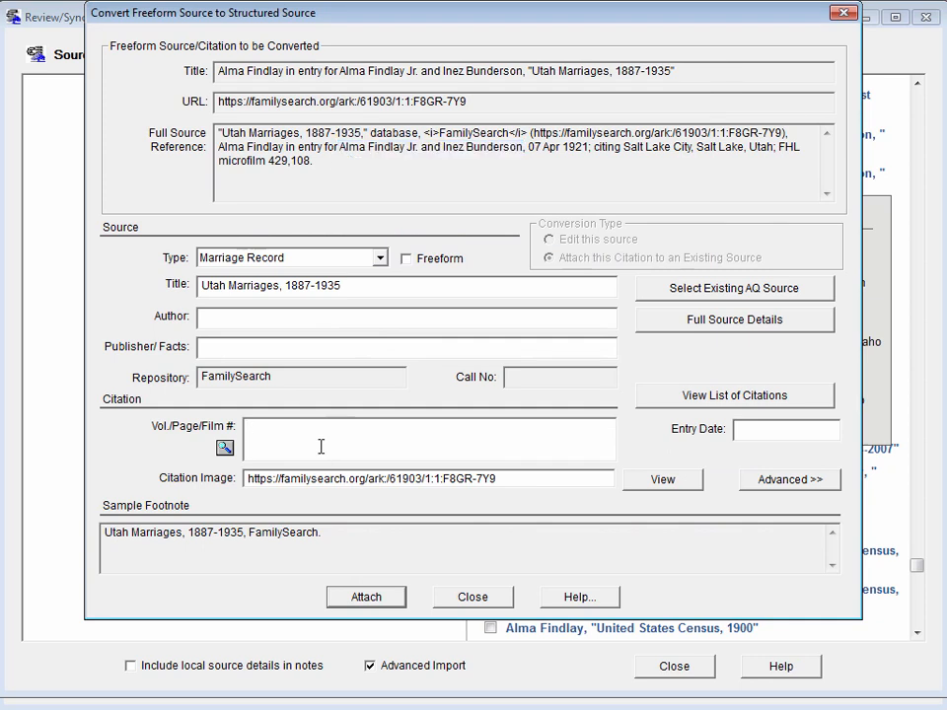
pyautogui.write('Alma Findlay Jr. and Inez Bunderson')
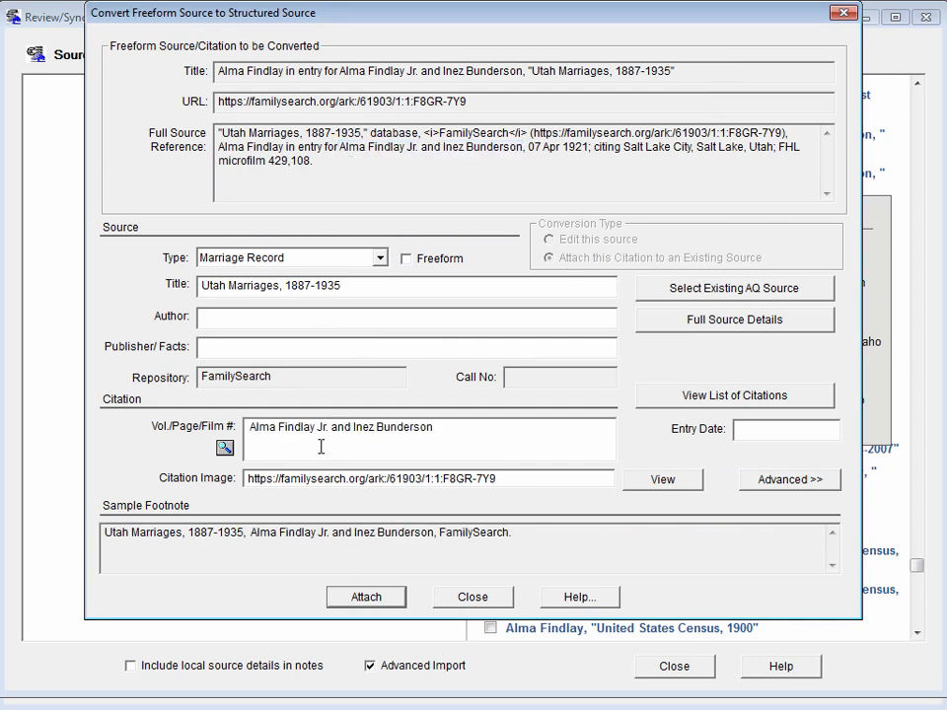
pyautogui.press('Delete')
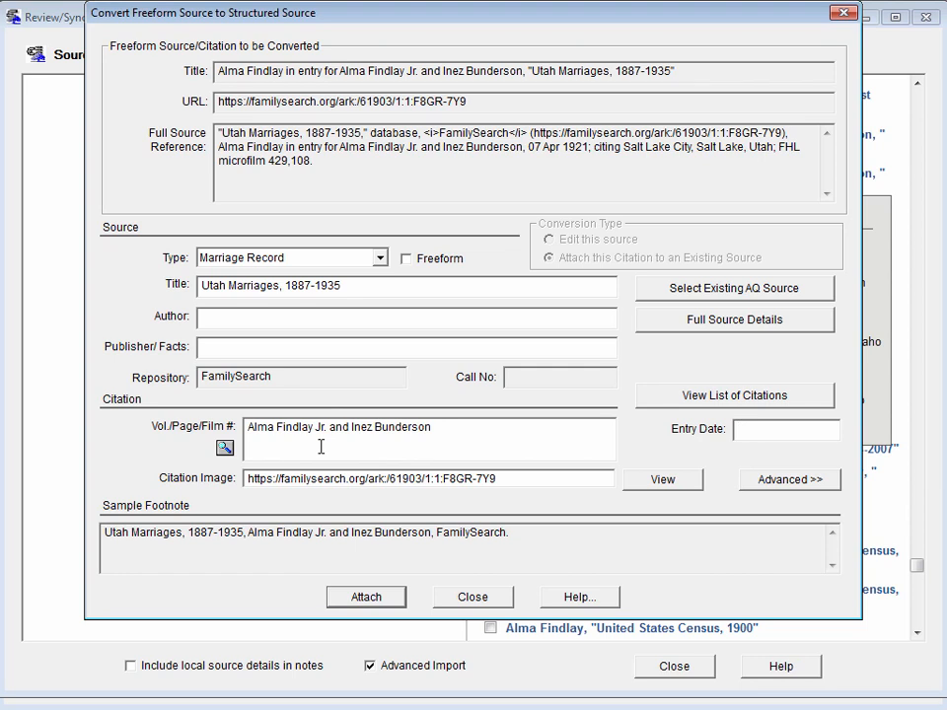
pyautogui.press('Tab')
pyautogui.write('7 apr 1921')
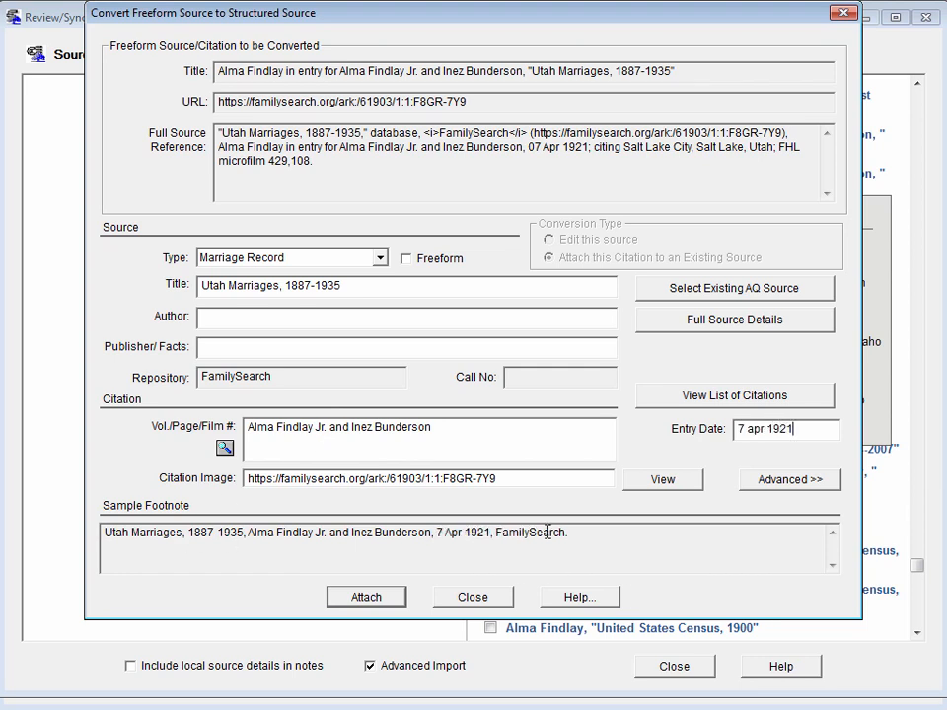
# Step: Attach the 7 Apr 1921 citation and expand its local source listing to read its details
pyautogui.click(367, 598)
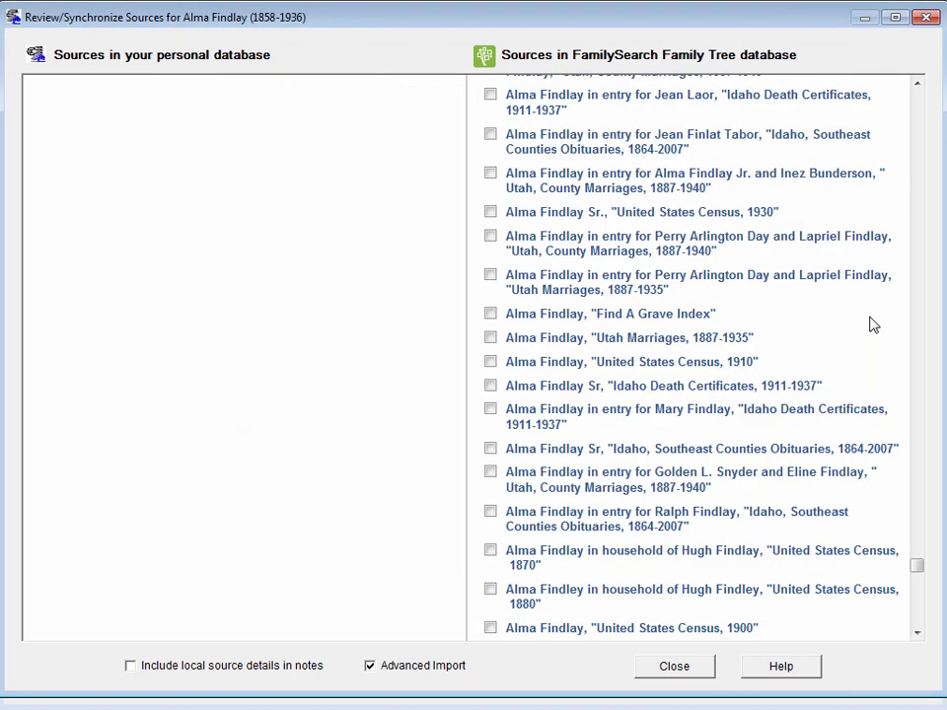
pyautogui.click(920, 279)
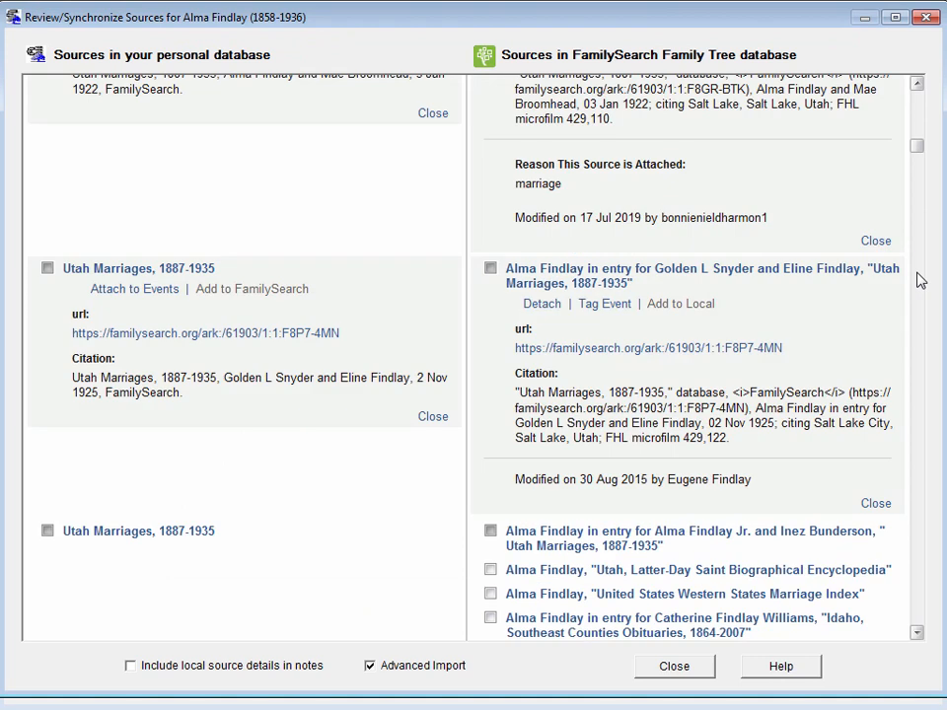
pyautogui.click(129, 532)
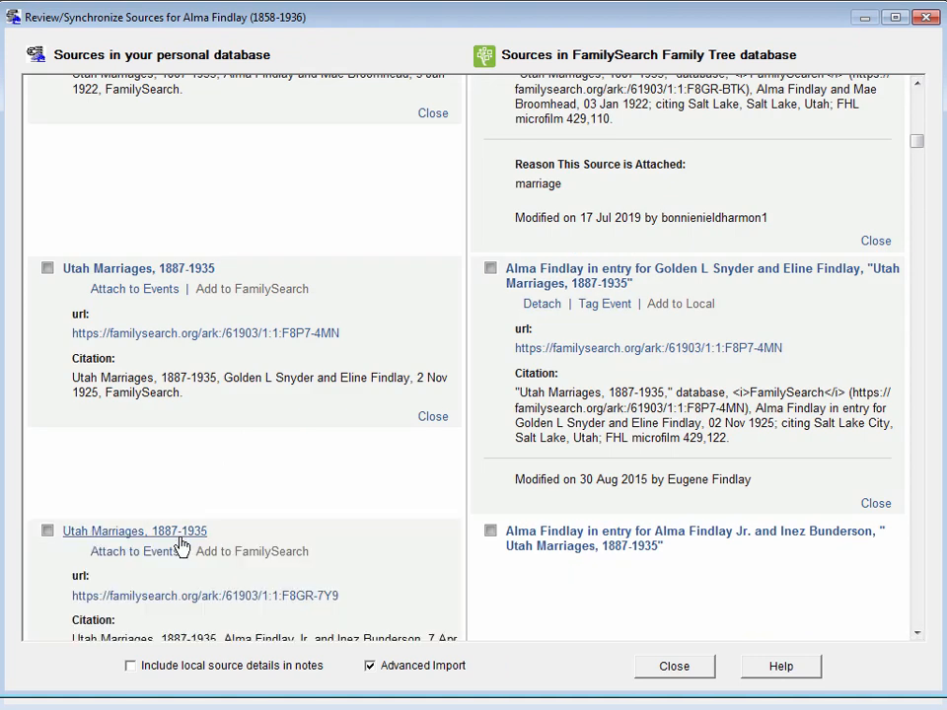
pyautogui.click(917, 634)
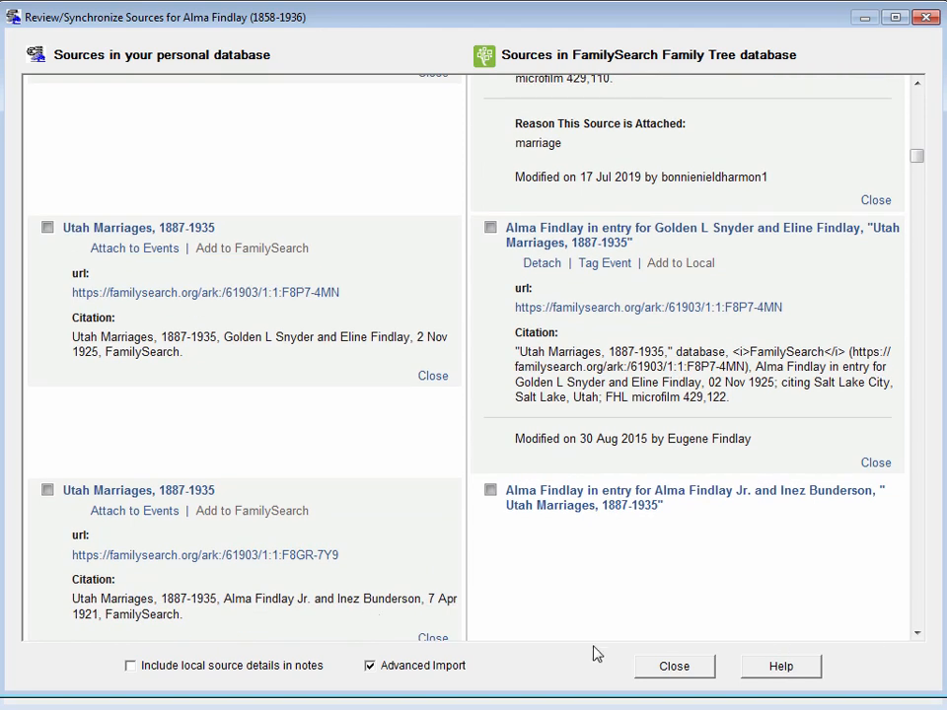
# Step: Close the source review and open the 3 Jan 1922 Utah Marriages citation from the individual's documented sources
pyautogui.click(674, 667)
pyautogui.click(715, 682)
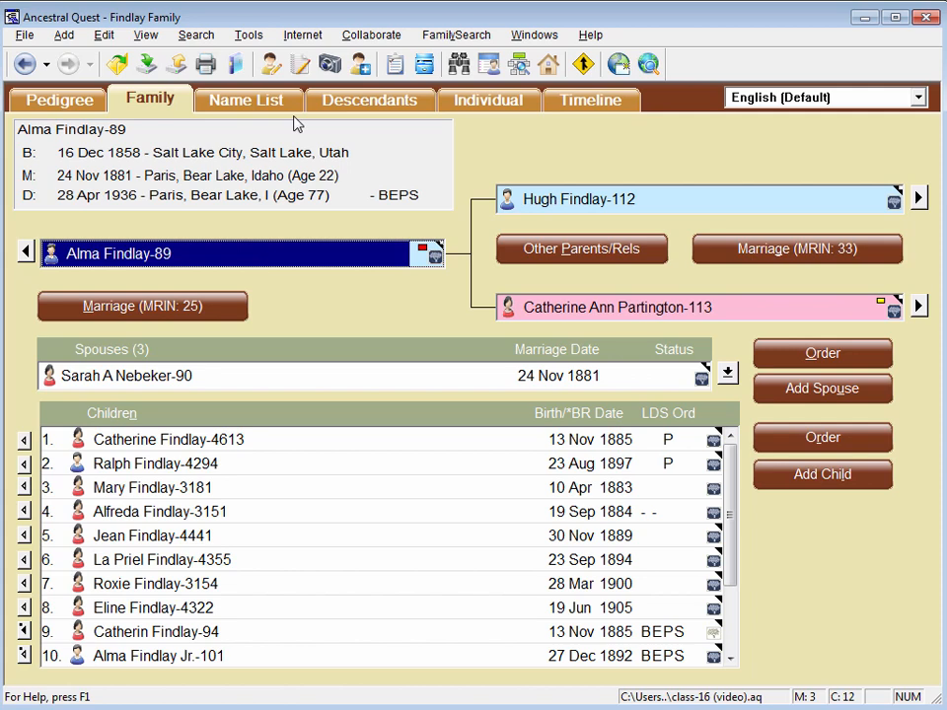
pyautogui.click(300, 71)
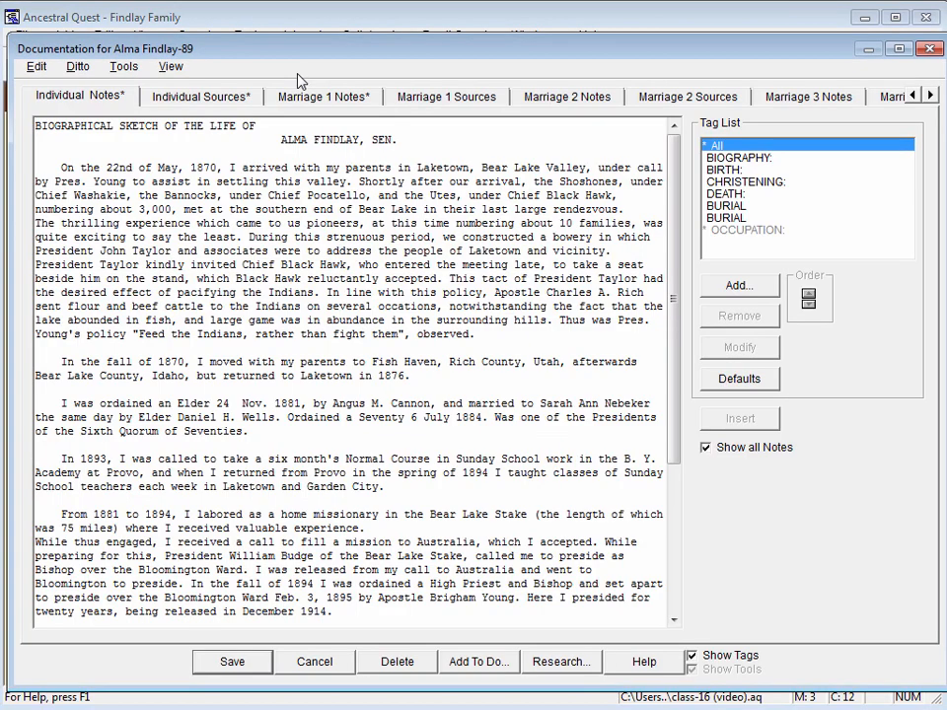
pyautogui.click(208, 102)
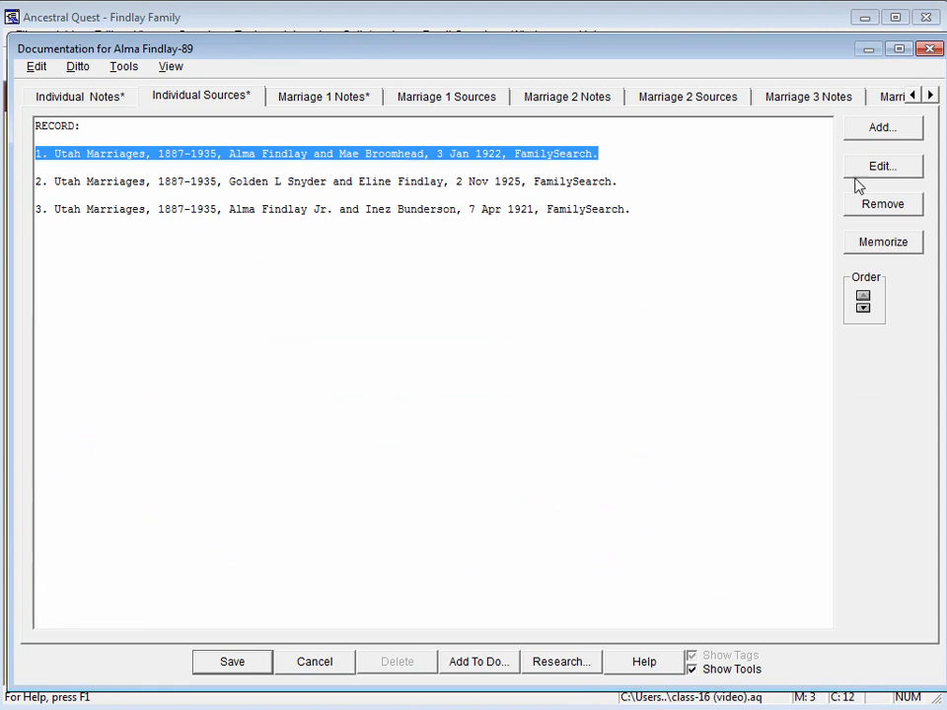
pyautogui.click(897, 174)
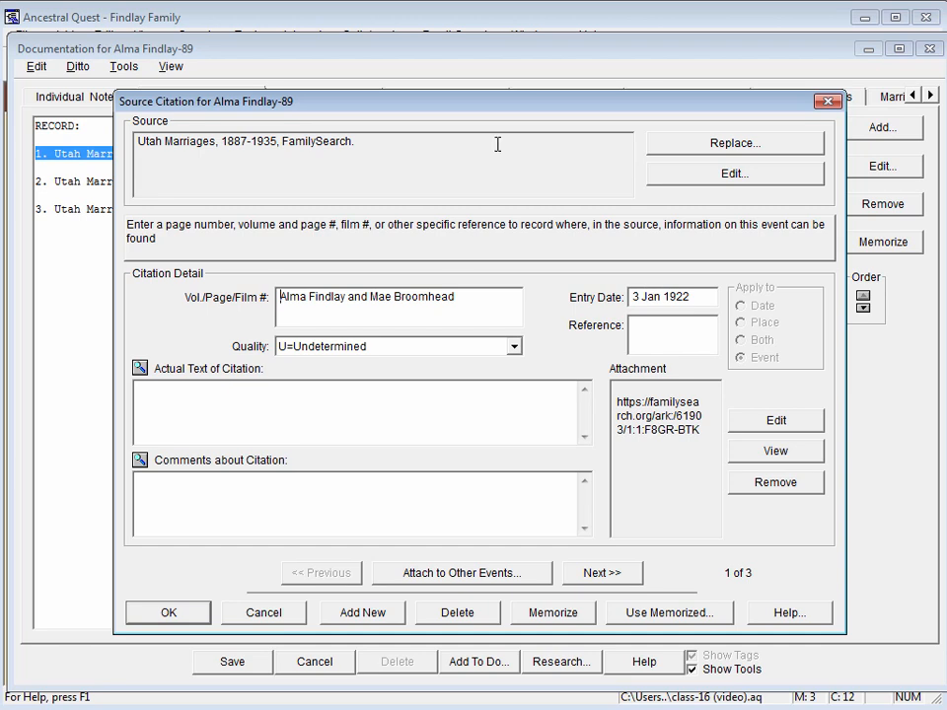
# Step: Review the source definition behind the 3 Jan 1922 citation without changing it, and save the individual's documentation
pyautogui.click(724, 178)
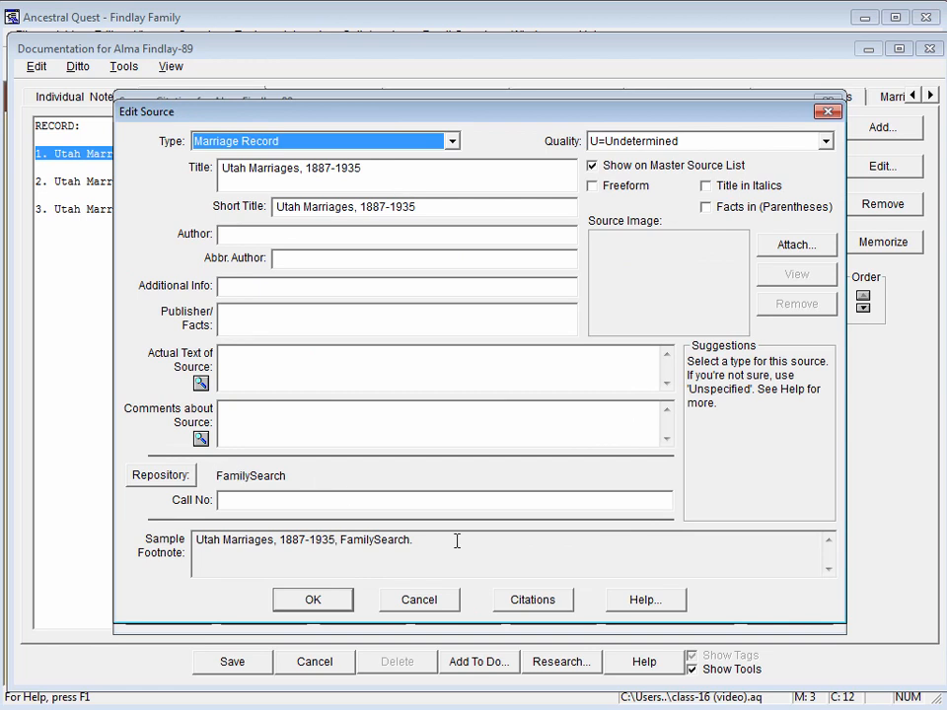
pyautogui.click(420, 604)
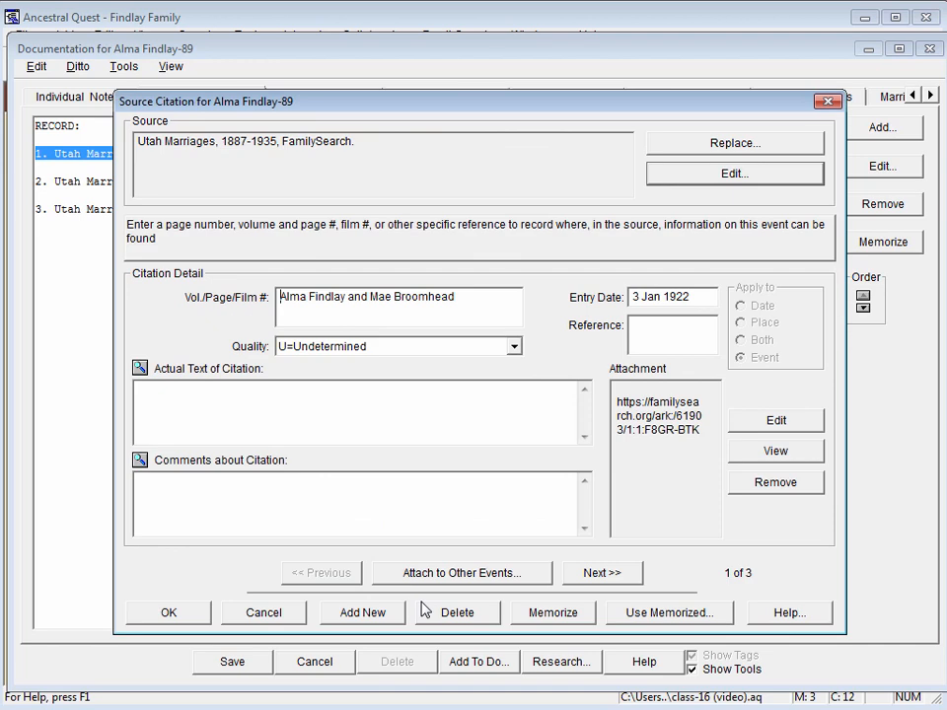
pyautogui.click(283, 613)
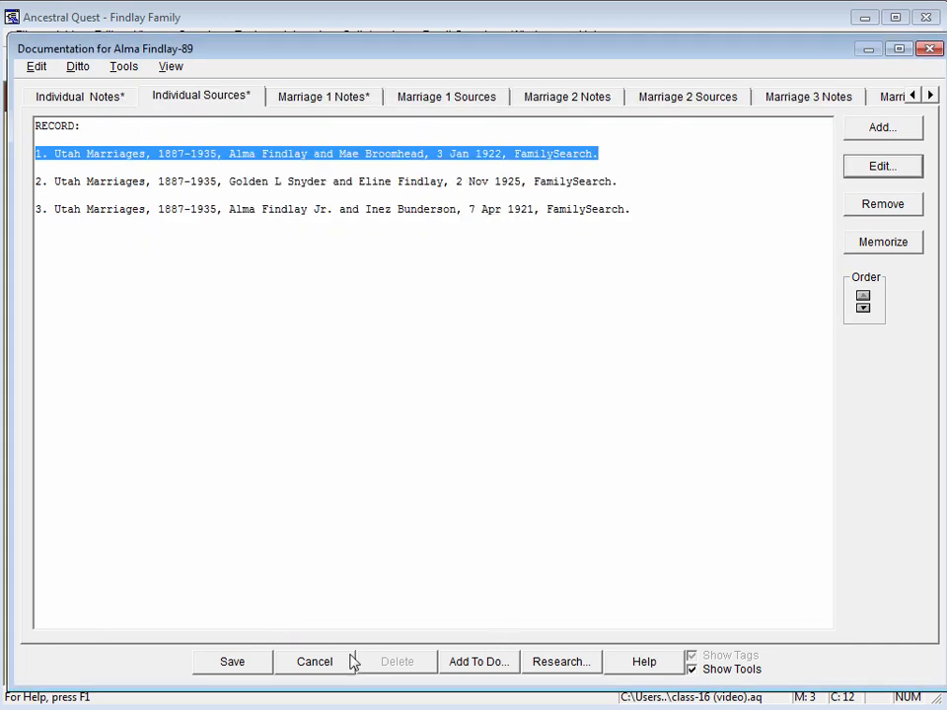
pyautogui.click(249, 664)
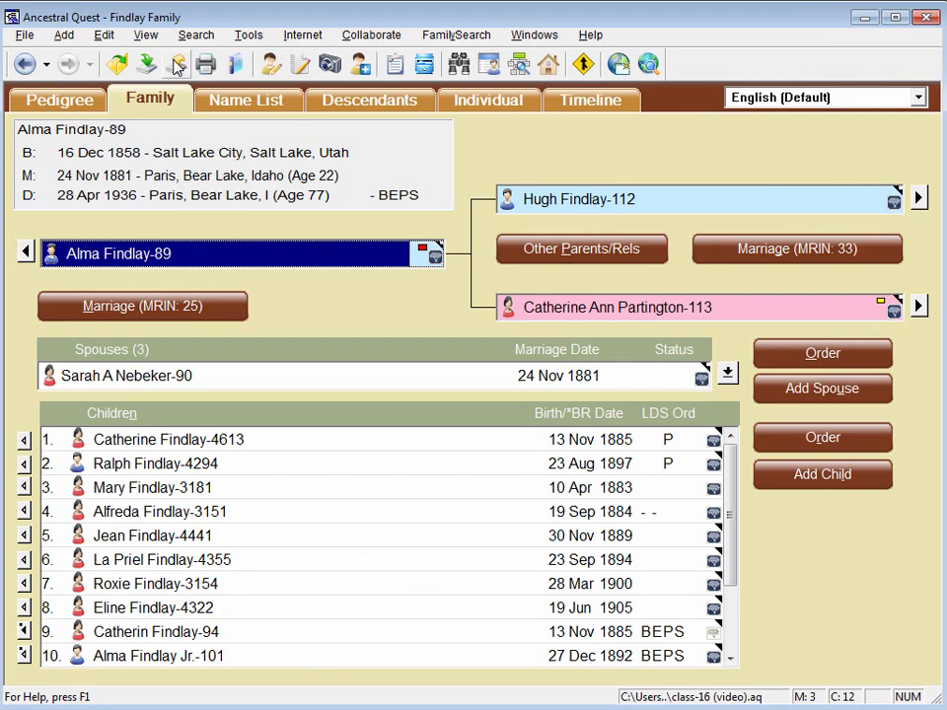
# Step: Examine each citation of the "Utah Marriages, 1887-1935" source and the events using it from the database's source list
pyautogui.click(104, 36)
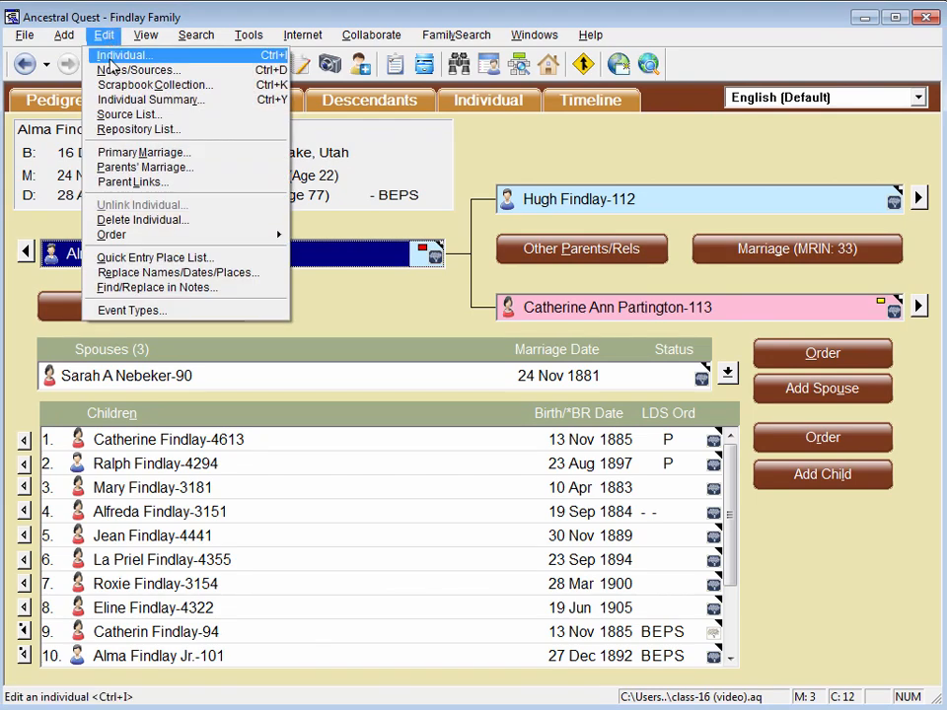
pyautogui.click(129, 115)
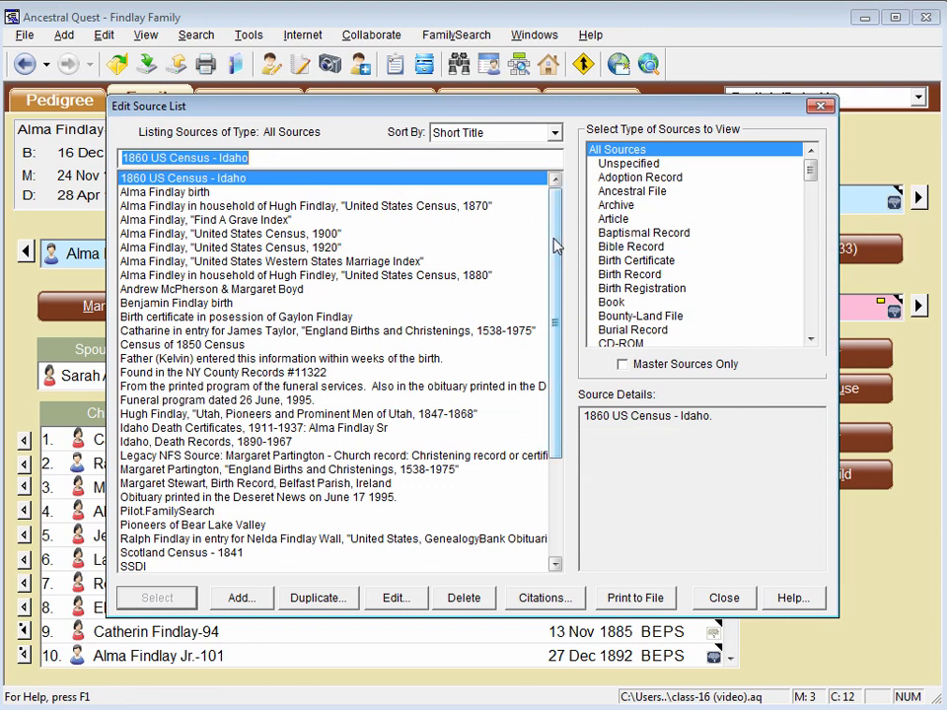
pyautogui.scroll(-5, 543, 237)
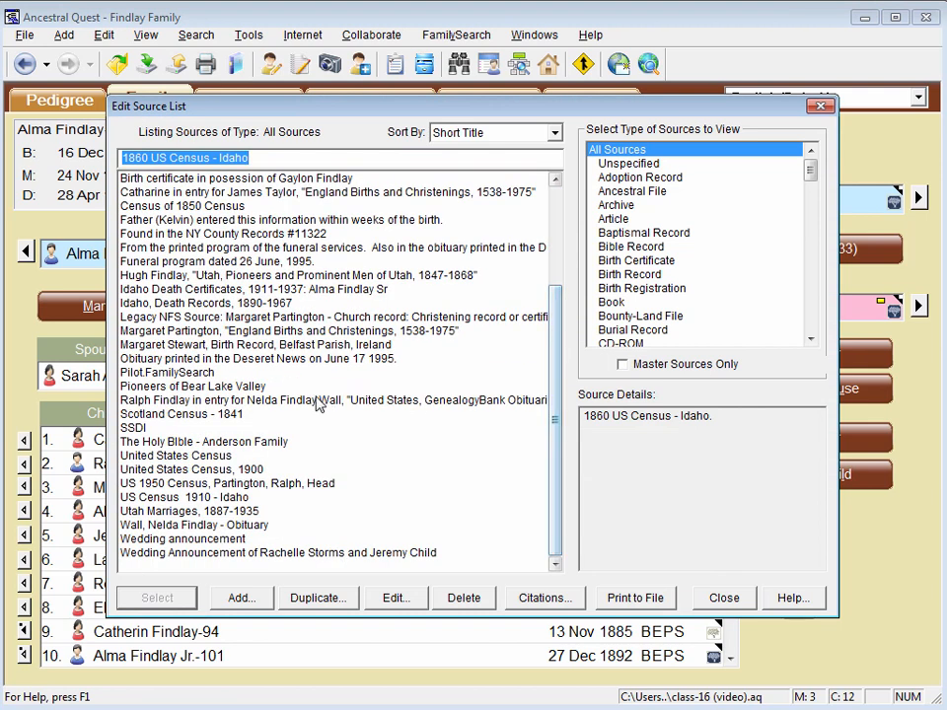
pyautogui.click(183, 513)
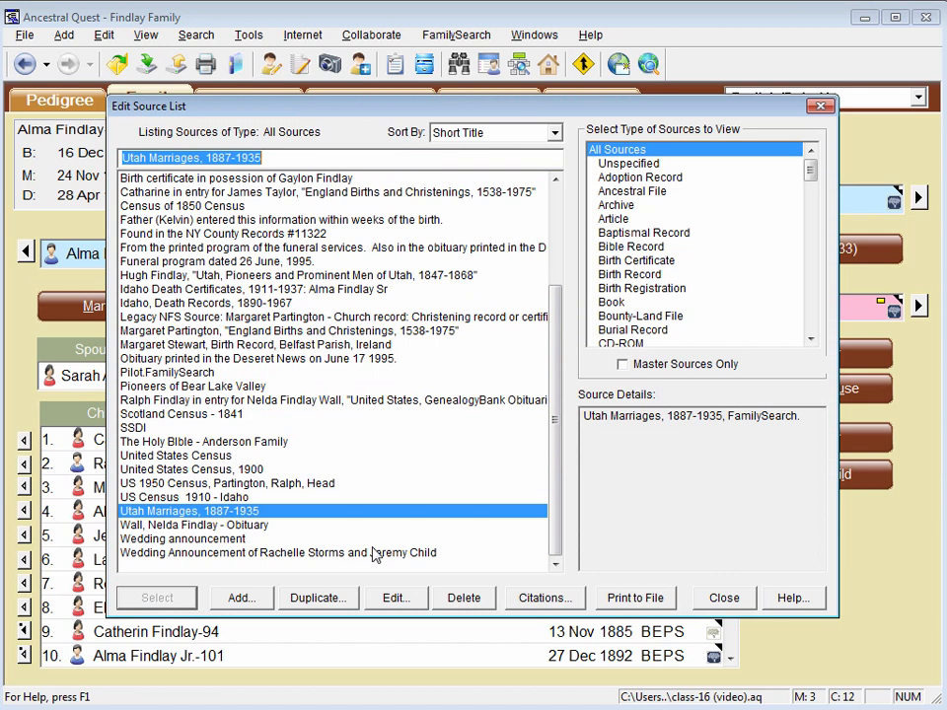
pyautogui.click(541, 597)
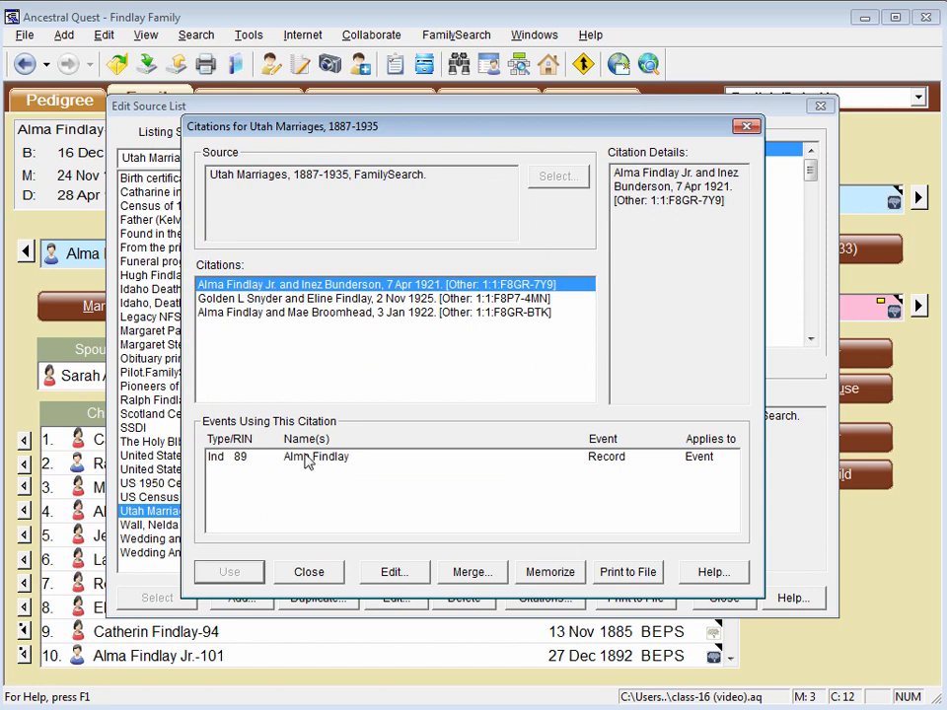
pyautogui.click(276, 298)
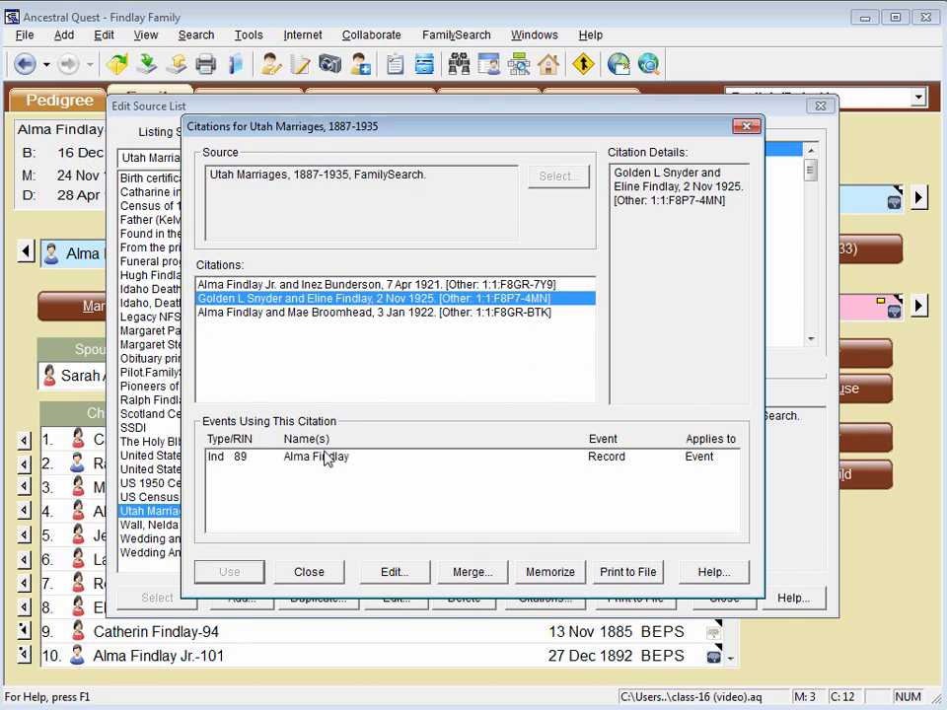
pyautogui.click(293, 313)
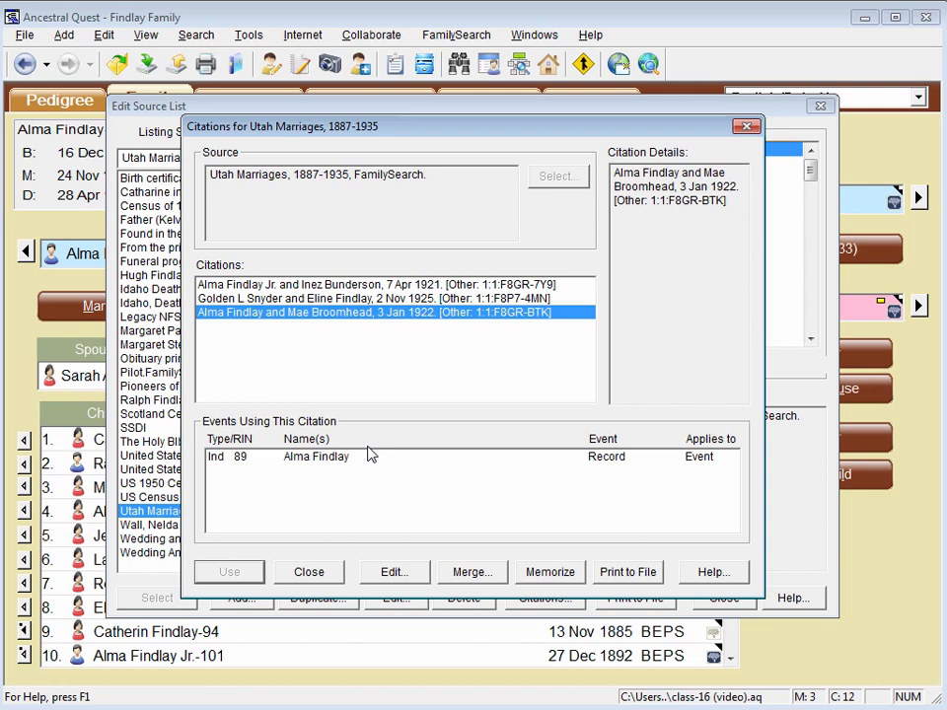
pyautogui.click(315, 576)
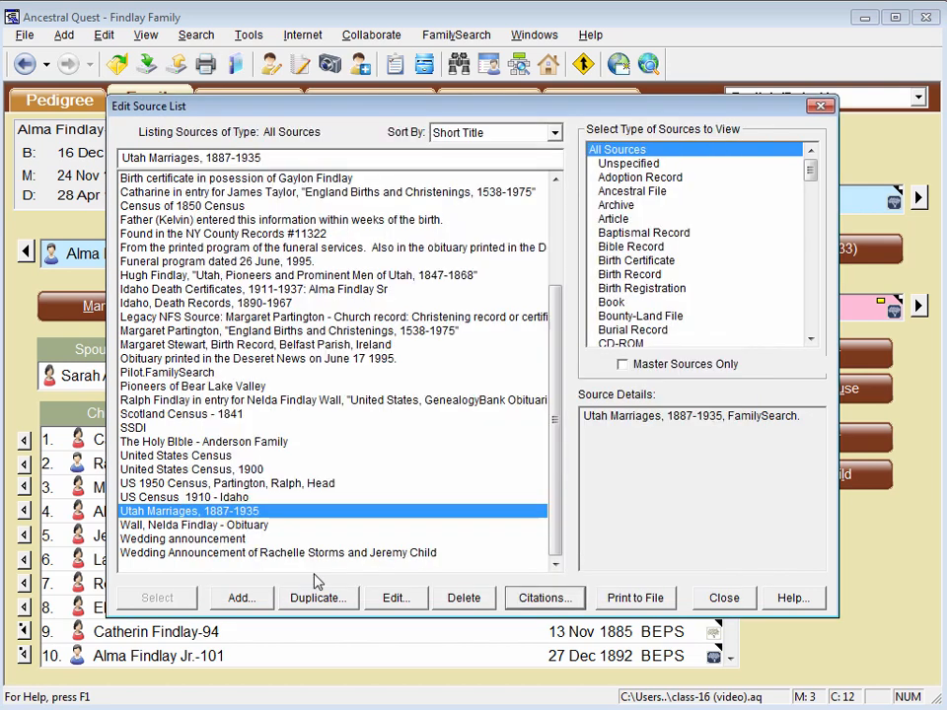
# Step: Delete the "Utah Marriages, 1887-1935" source together with its citations and close the source list
pyautogui.click(464, 598)
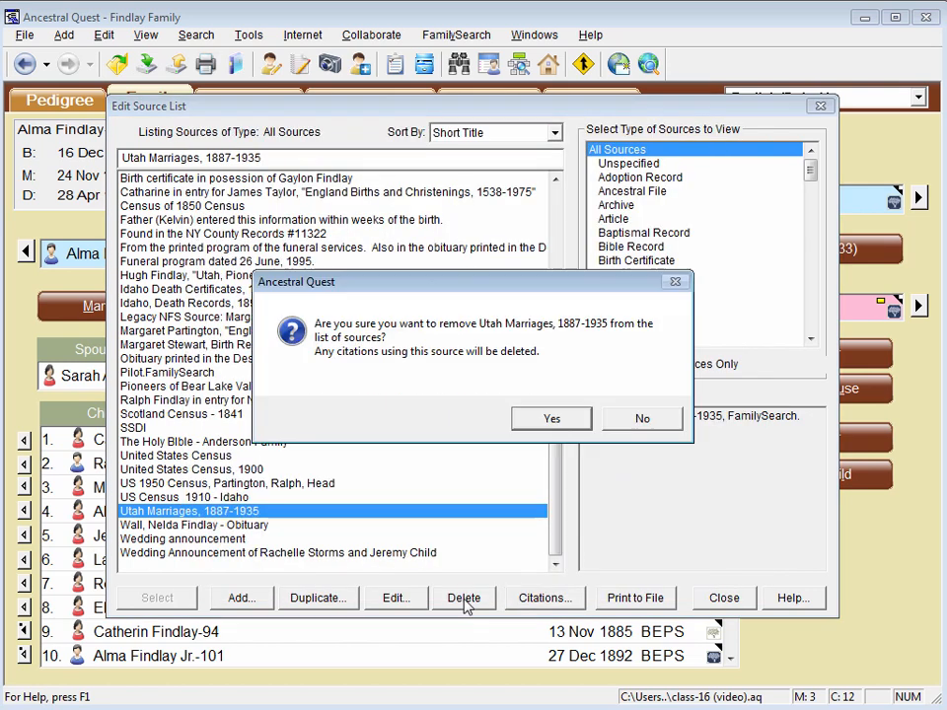
pyautogui.click(543, 422)
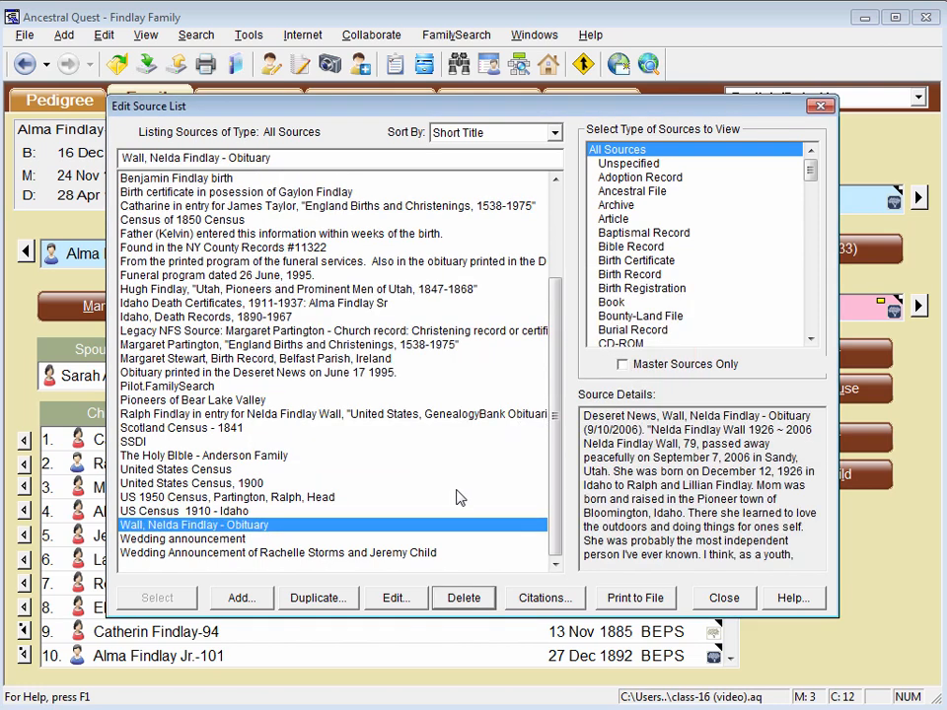
pyautogui.click(736, 602)
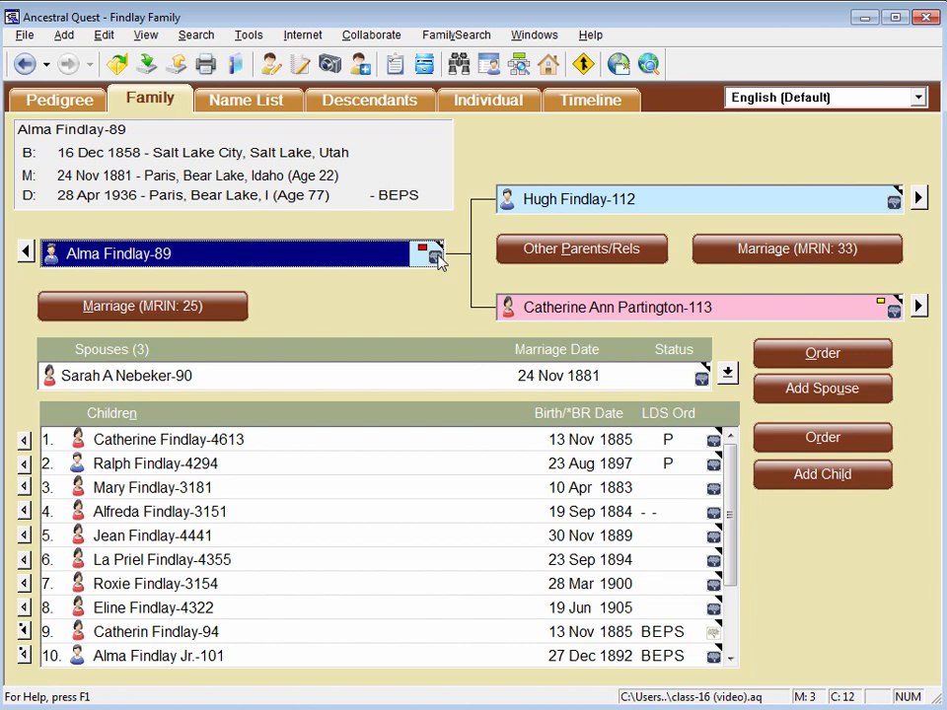
# Step: Import the individual's own "Utah Marriages, 1887-1935" FamilySearch source without Advanced Import, attaching it to his record
pyautogui.click(435, 256)
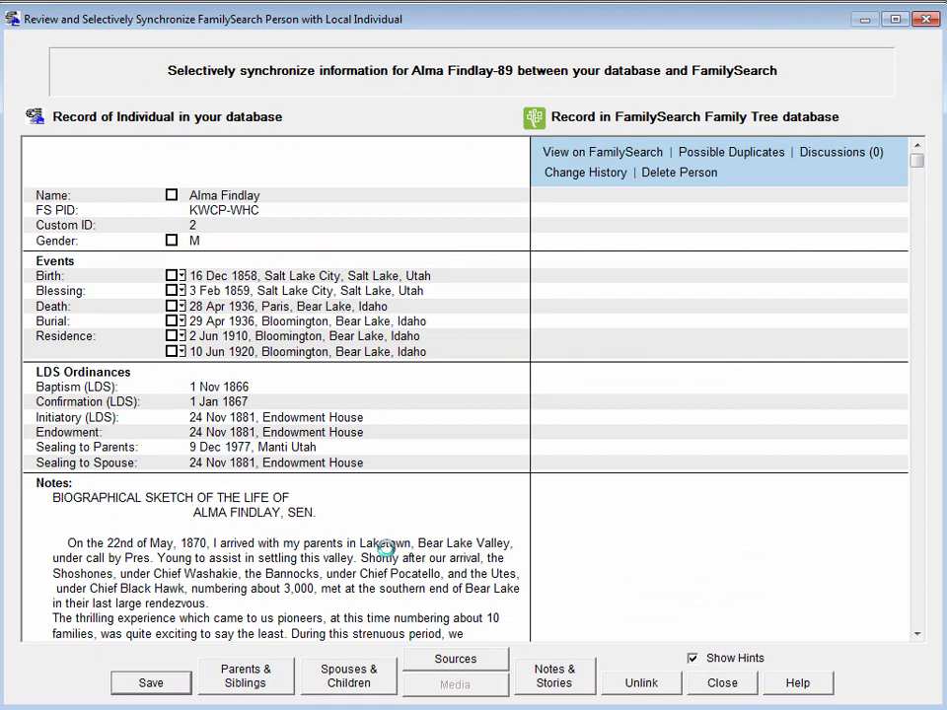
pyautogui.click(452, 660)
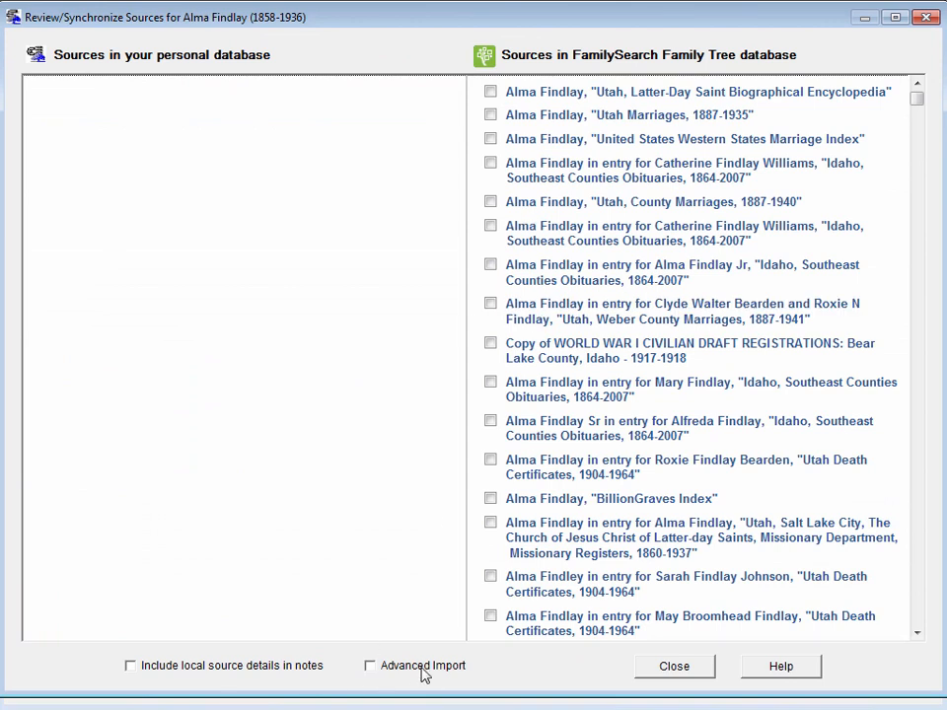
pyautogui.click(490, 117)
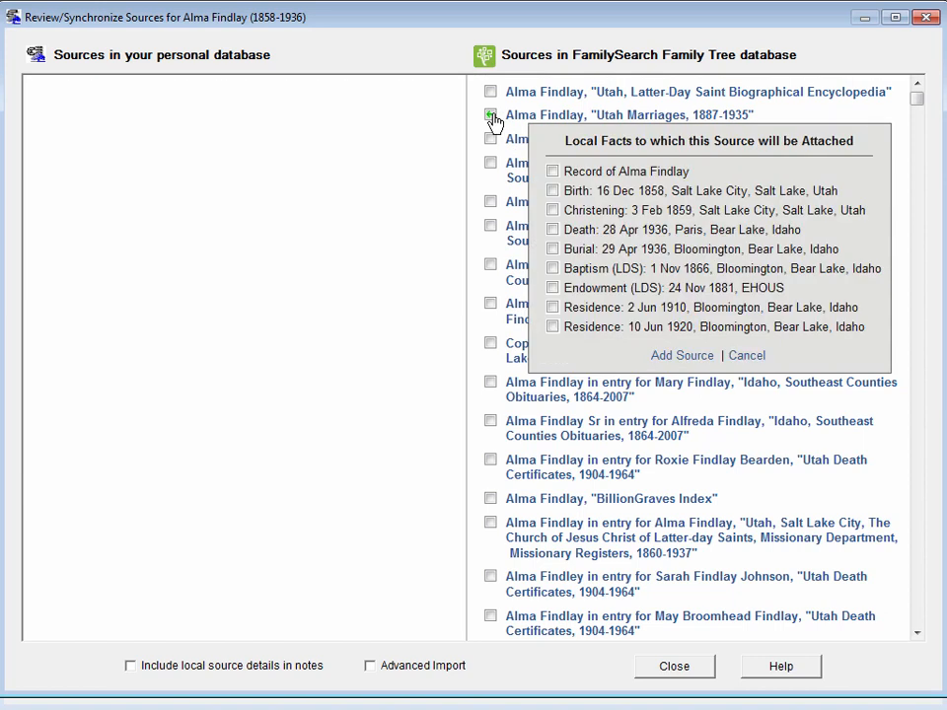
pyautogui.click(553, 172)
pyautogui.click(683, 357)
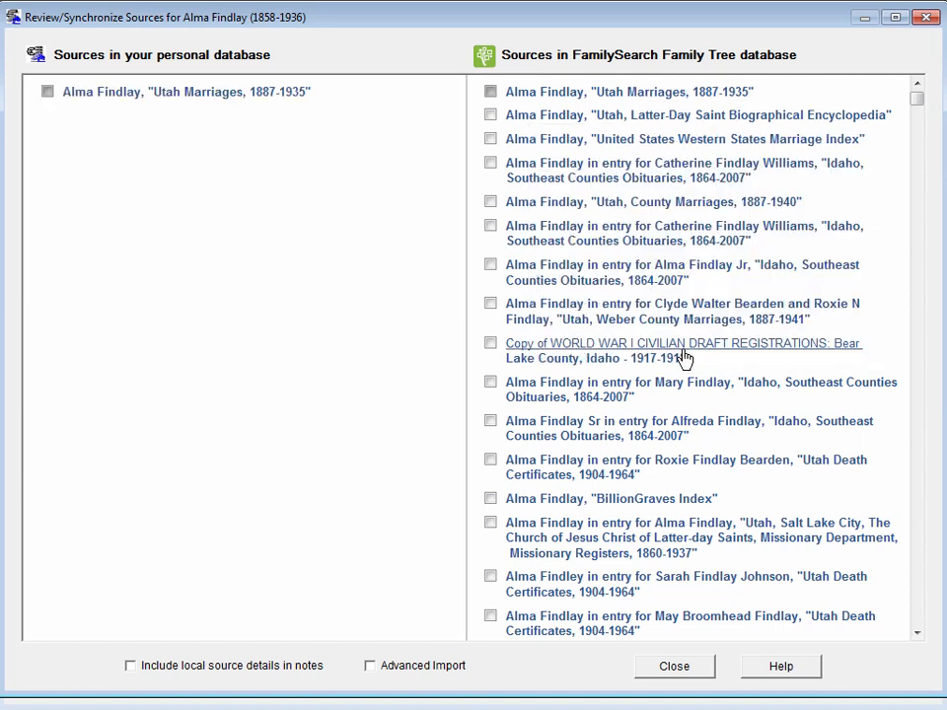
# Step: Import the daughter's 2 Nov 1925 "Utah Marriages, 1887-1935" source from FamilySearch and attach it to the father's record
pyautogui.click(911, 459)
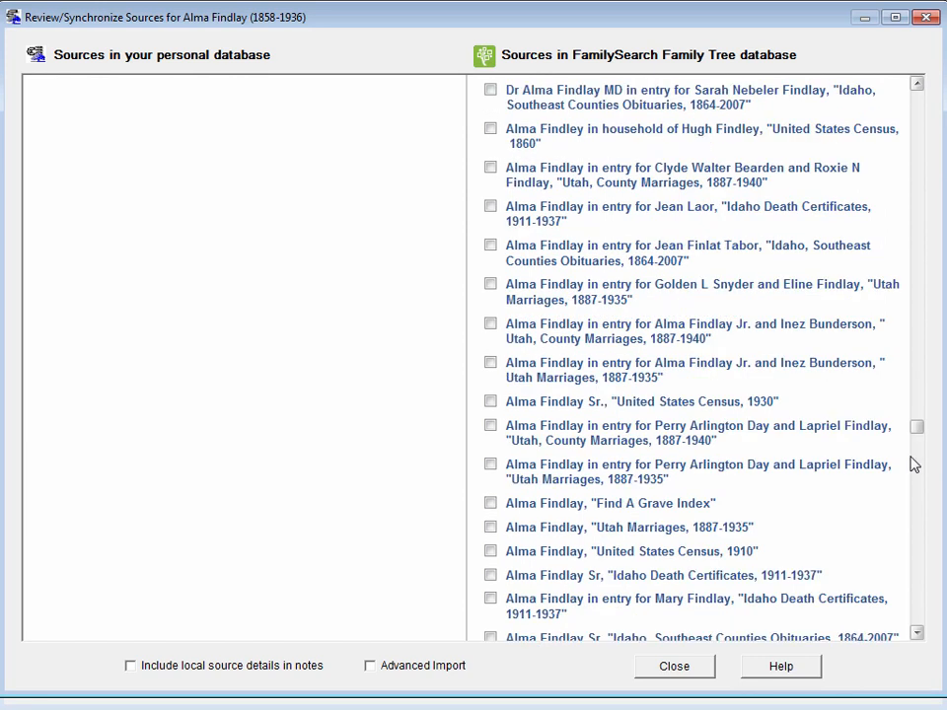
pyautogui.click(697, 288)
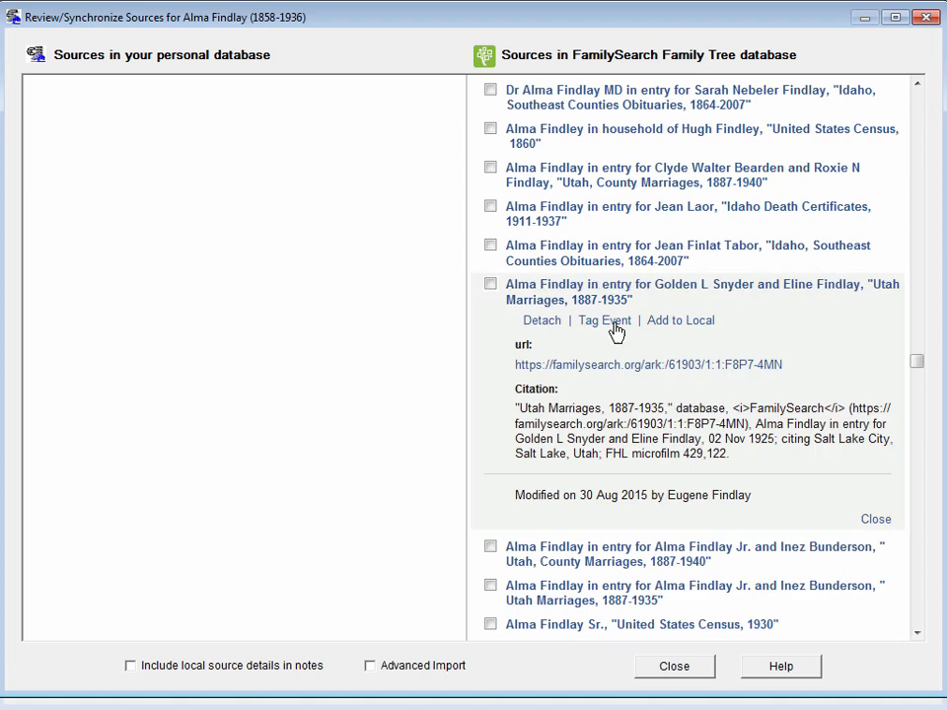
pyautogui.click(681, 328)
pyautogui.click(552, 376)
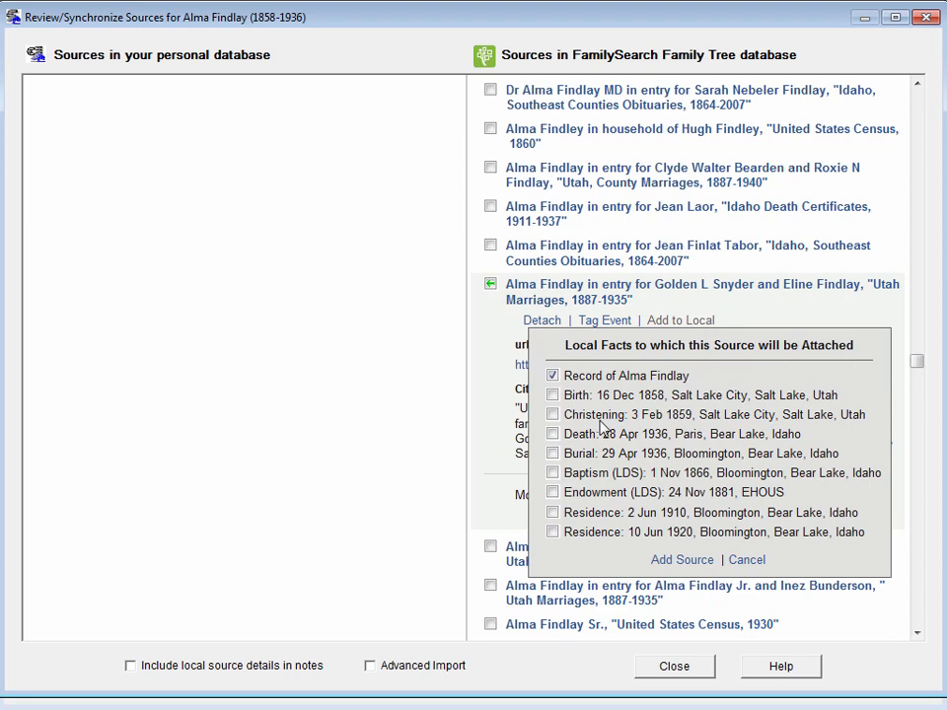
pyautogui.click(686, 561)
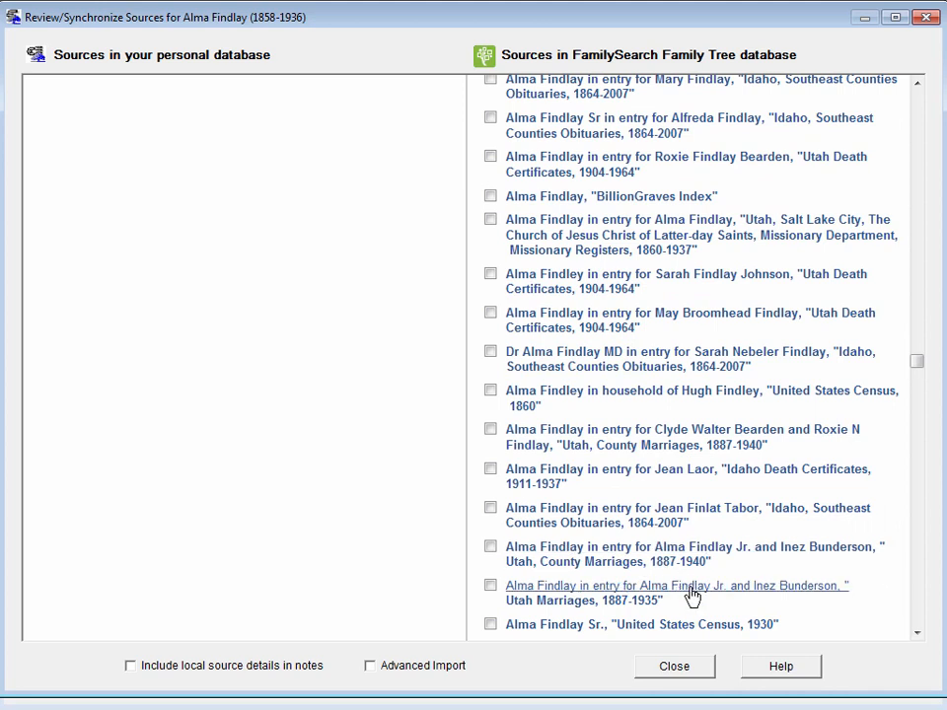
# Step: Import the son's "Utah Marriages, 1887-1935" source from FamilySearch and attach it to the father's record
pyautogui.click(491, 588)
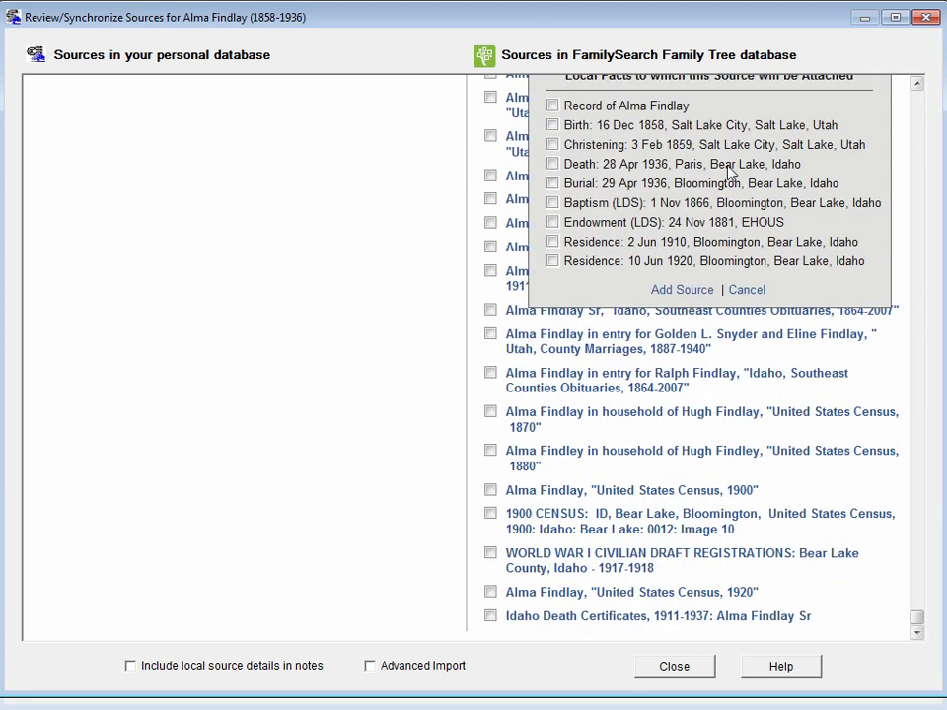
pyautogui.click(553, 106)
pyautogui.click(677, 291)
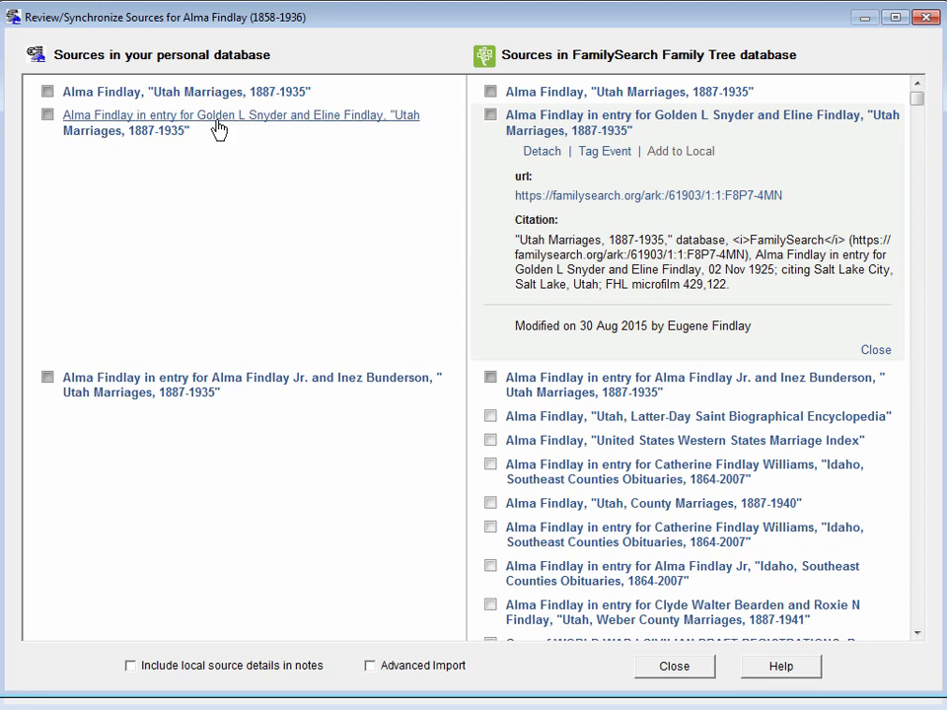
# Step: Compare the URLs and citation text of the three imported marriage sources between the local and FamilySearch databases
pyautogui.click(183, 94)
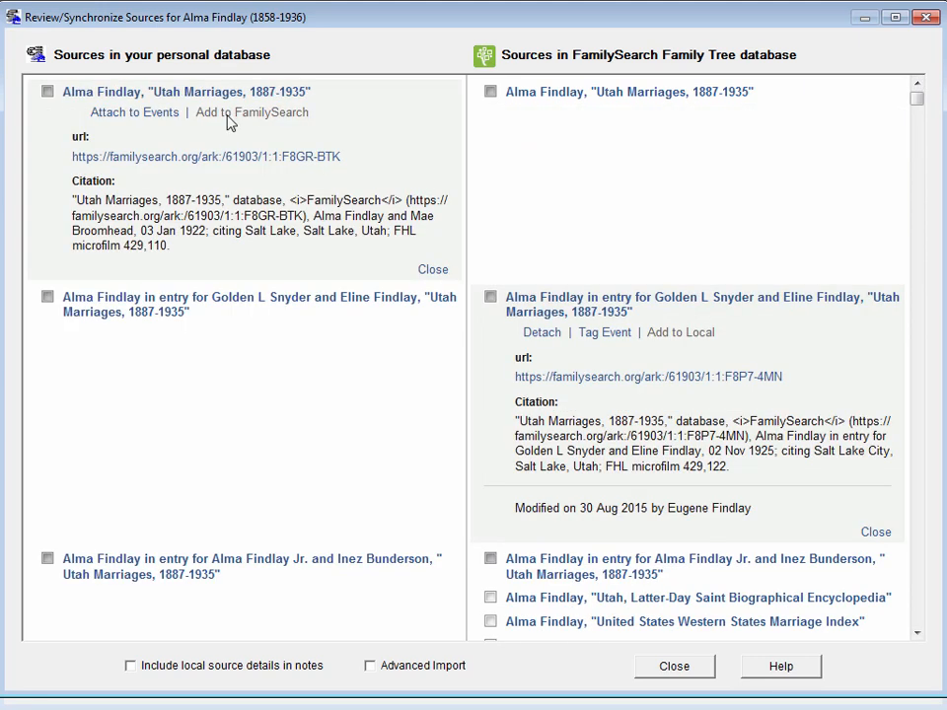
pyautogui.click(550, 93)
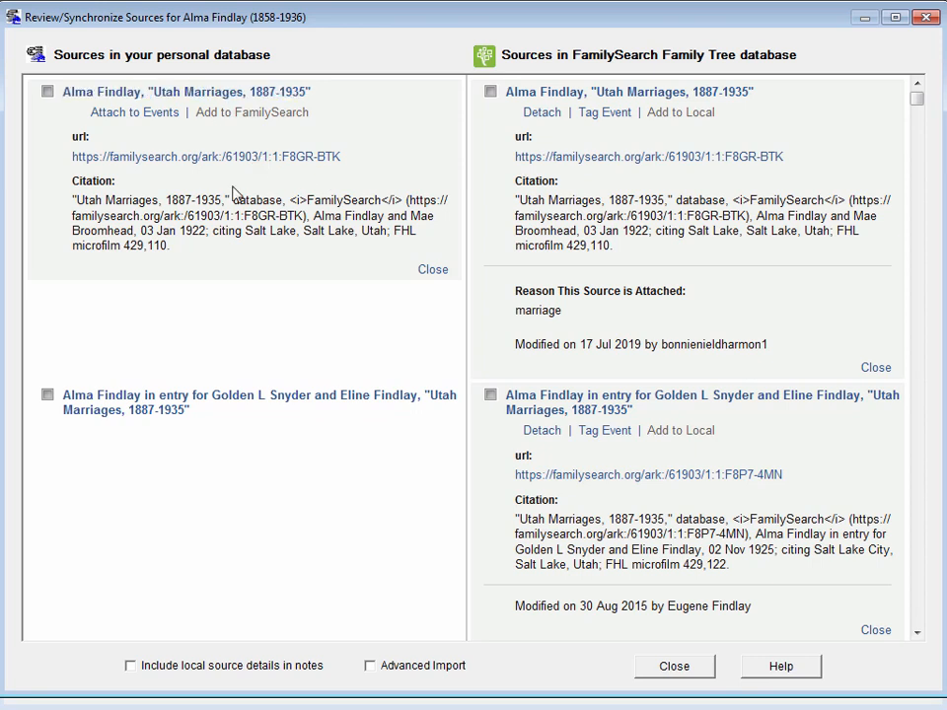
pyautogui.click(244, 399)
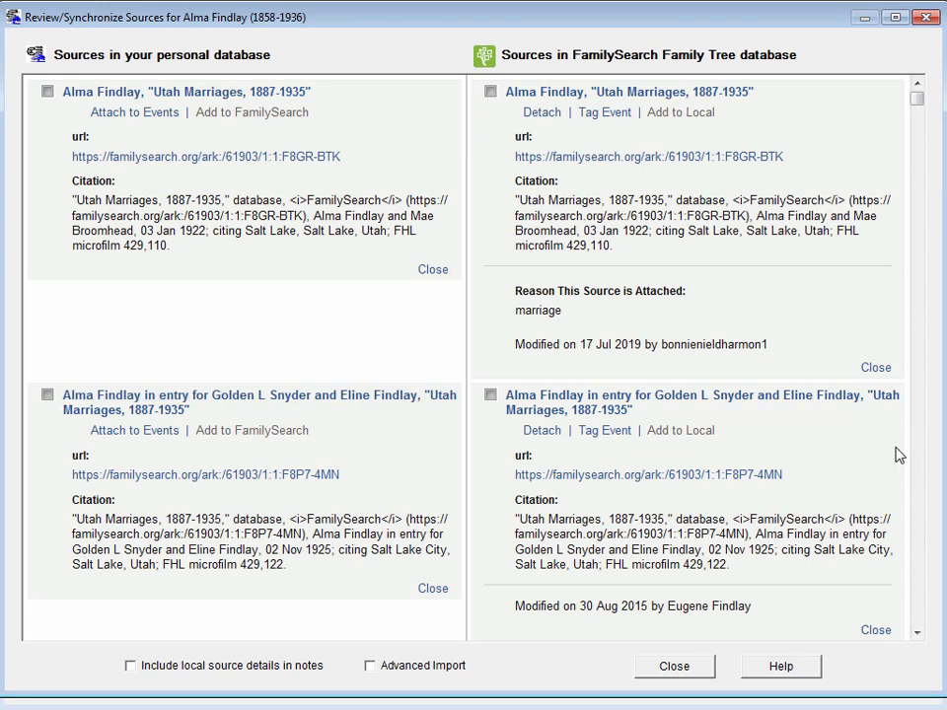
pyautogui.scroll(-10, 922, 451)
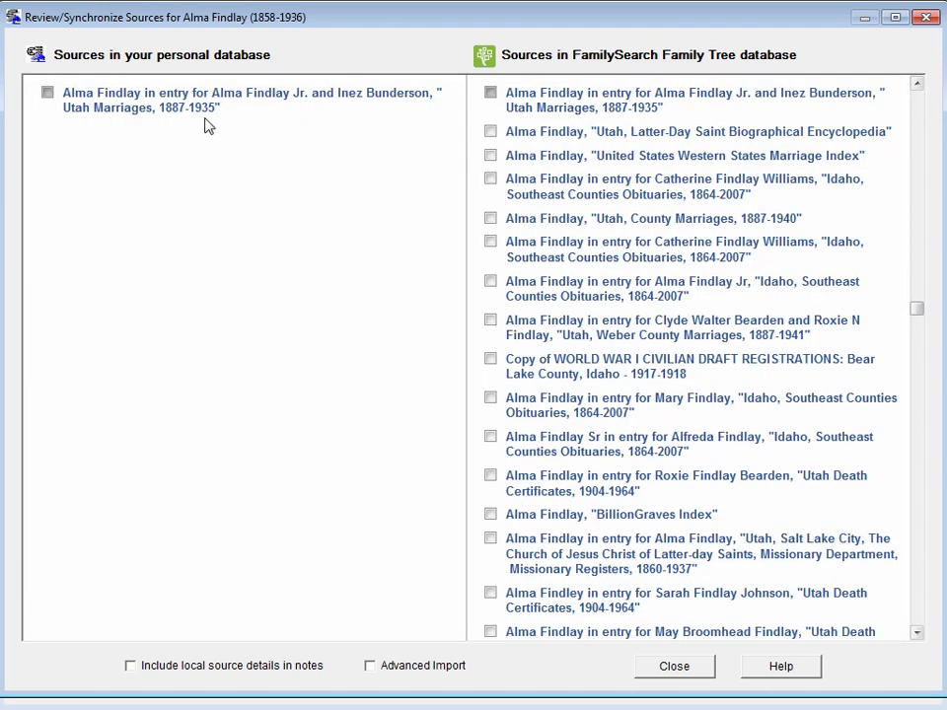
pyautogui.click(174, 108)
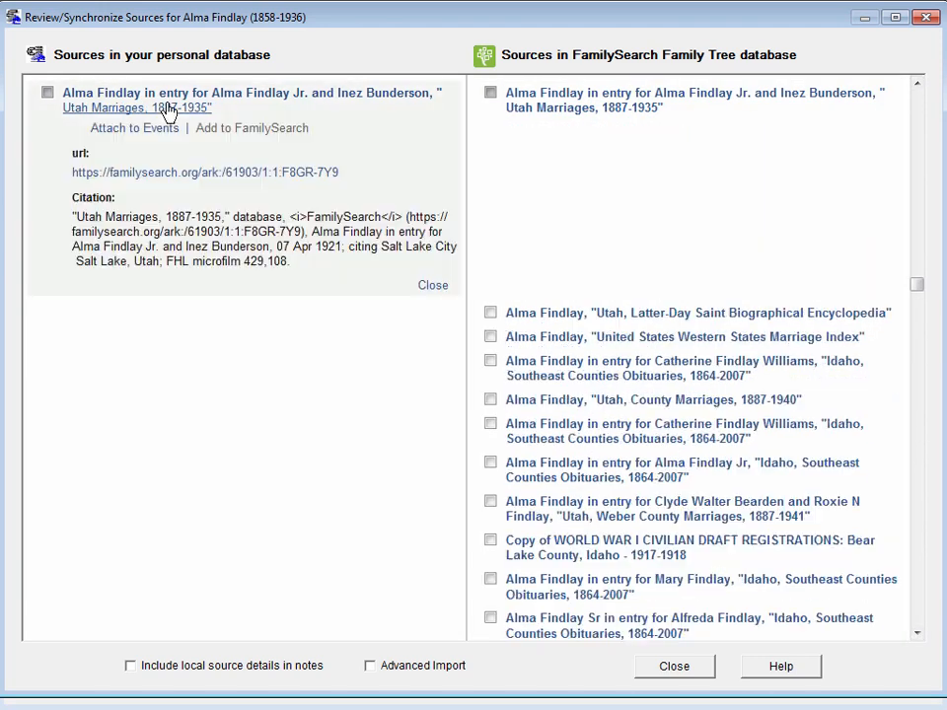
pyautogui.click(566, 109)
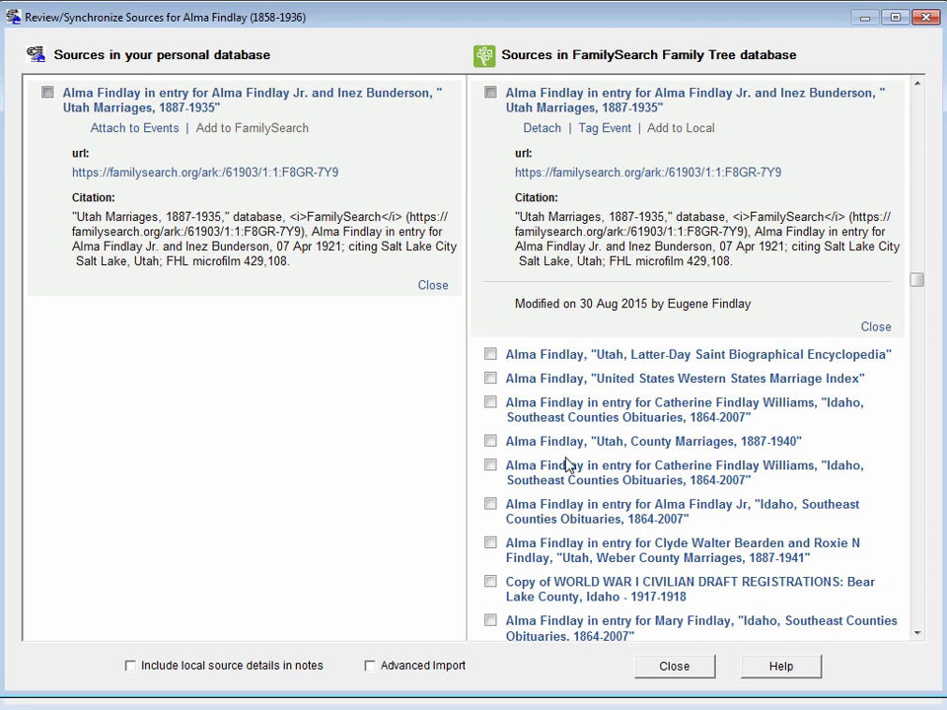
# Step: Close the source comparison and the FamilySearch review, and open the database's source list
pyautogui.click(673, 668)
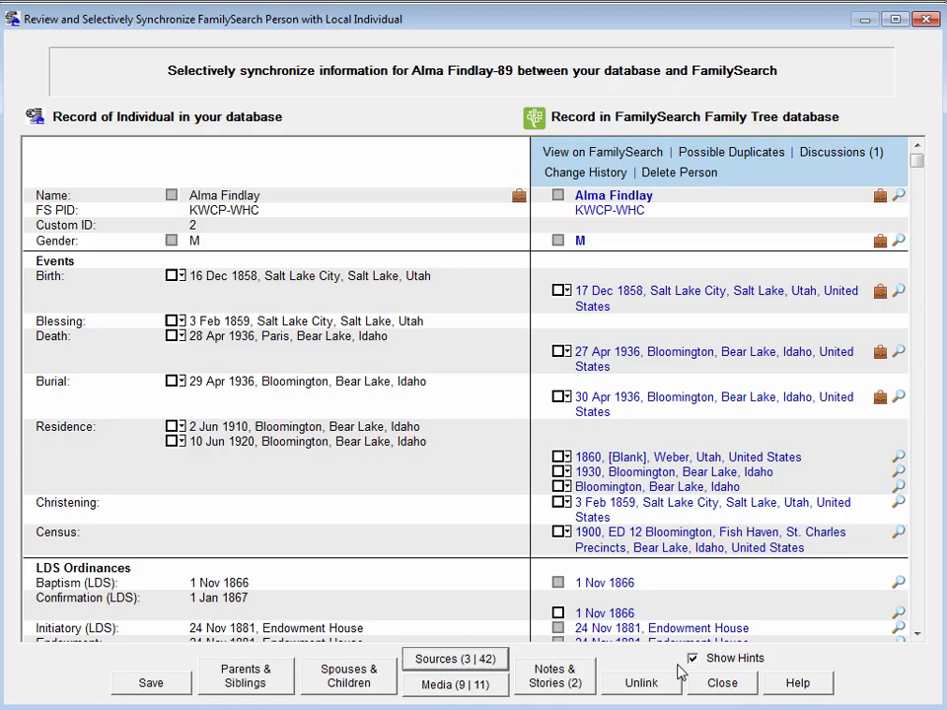
pyautogui.click(718, 681)
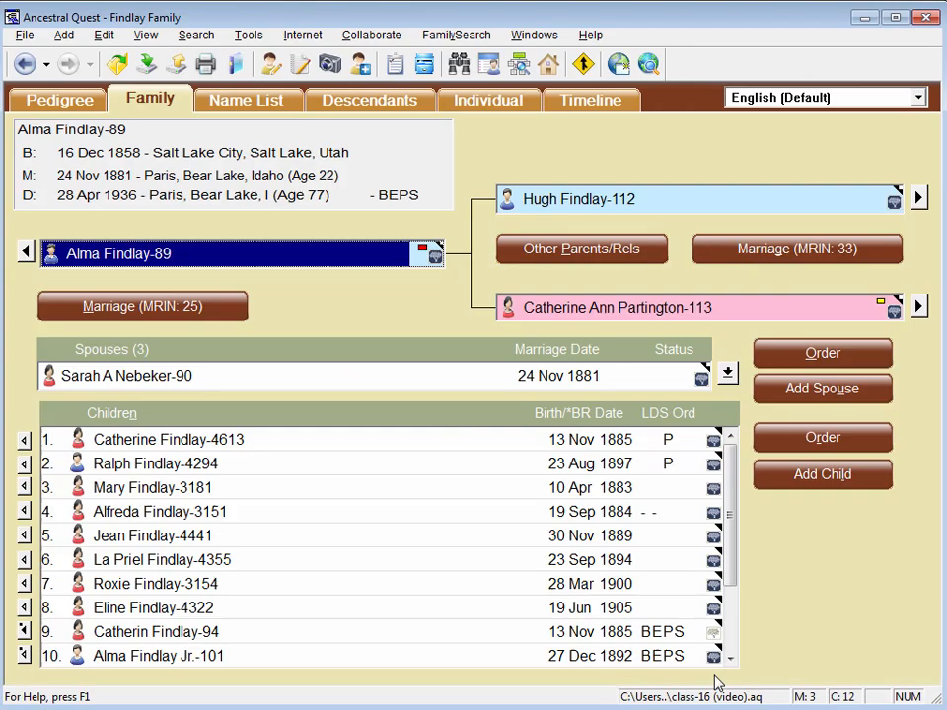
pyautogui.click(105, 38)
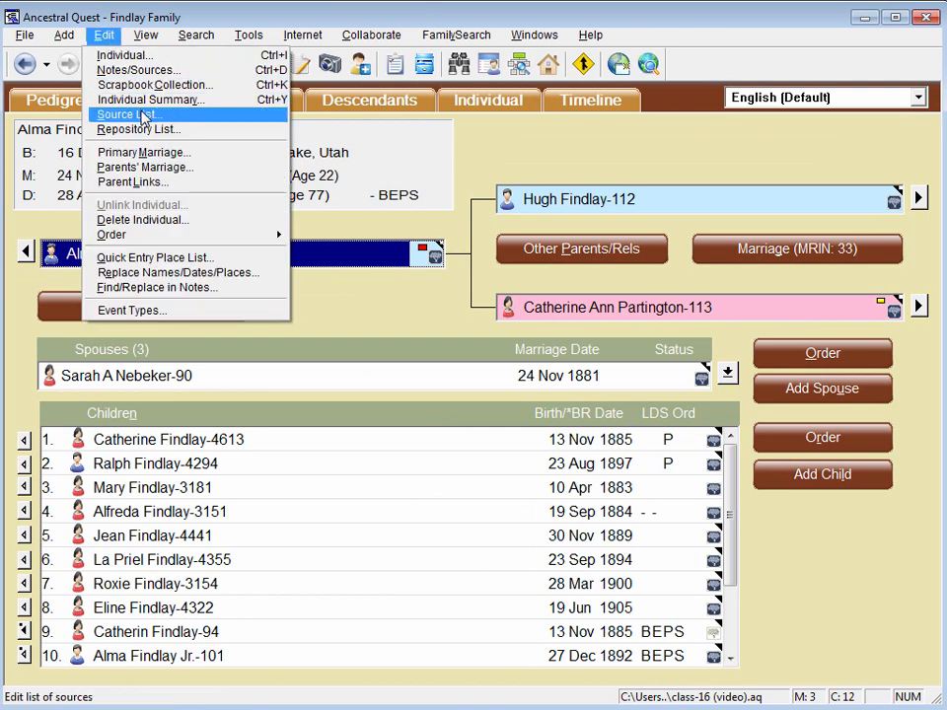
pyautogui.click(144, 115)
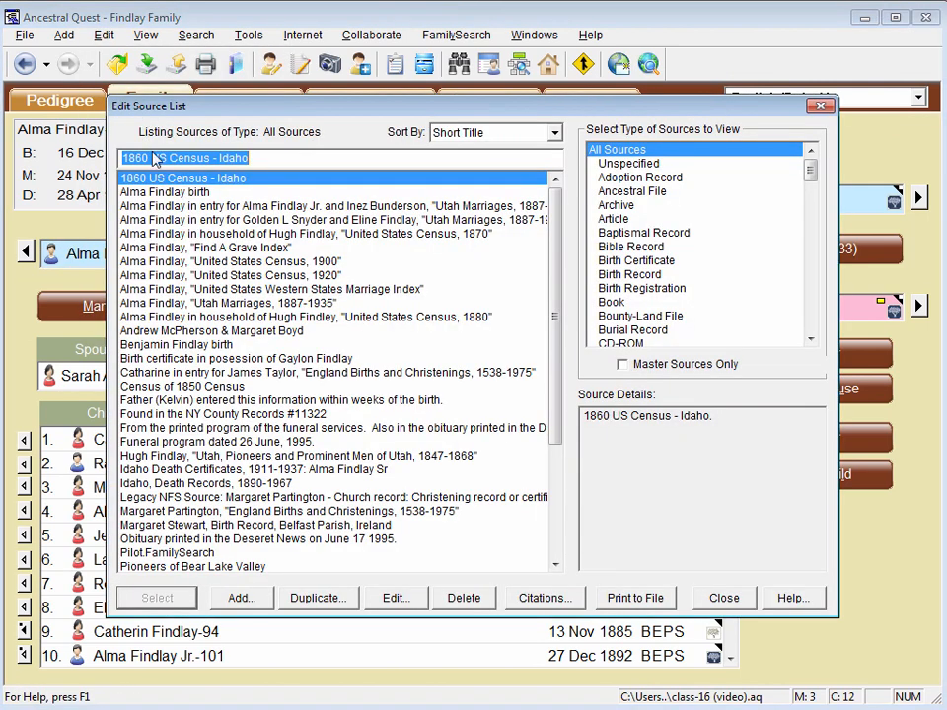
# Step: Review the source details of the three imported freeform "Utah Marriages, 1887-1935" sources in the source list
pyautogui.click(151, 206)
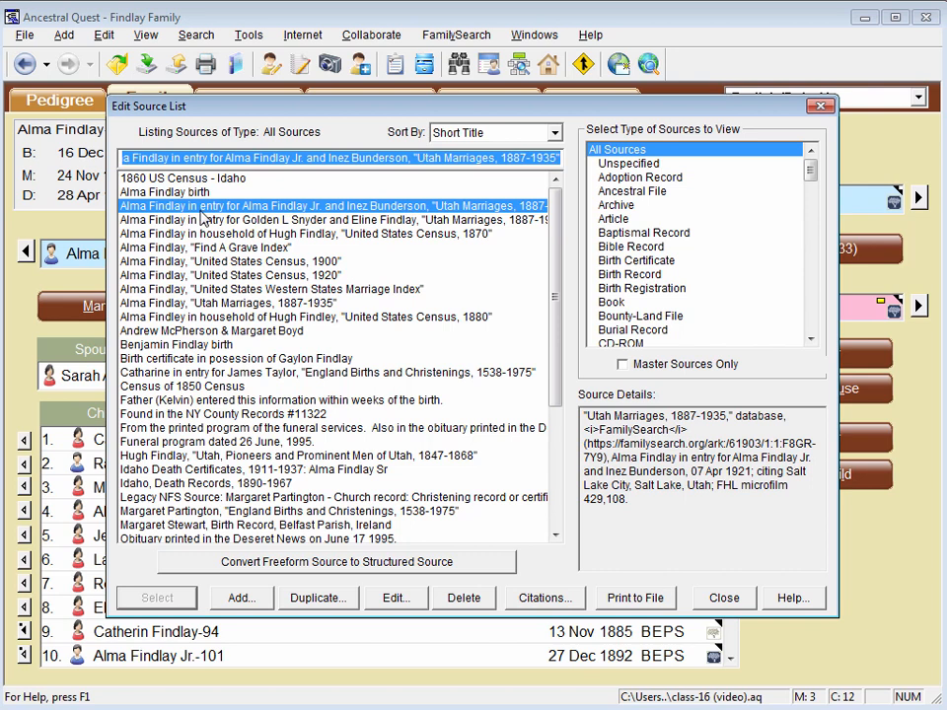
pyautogui.click(231, 221)
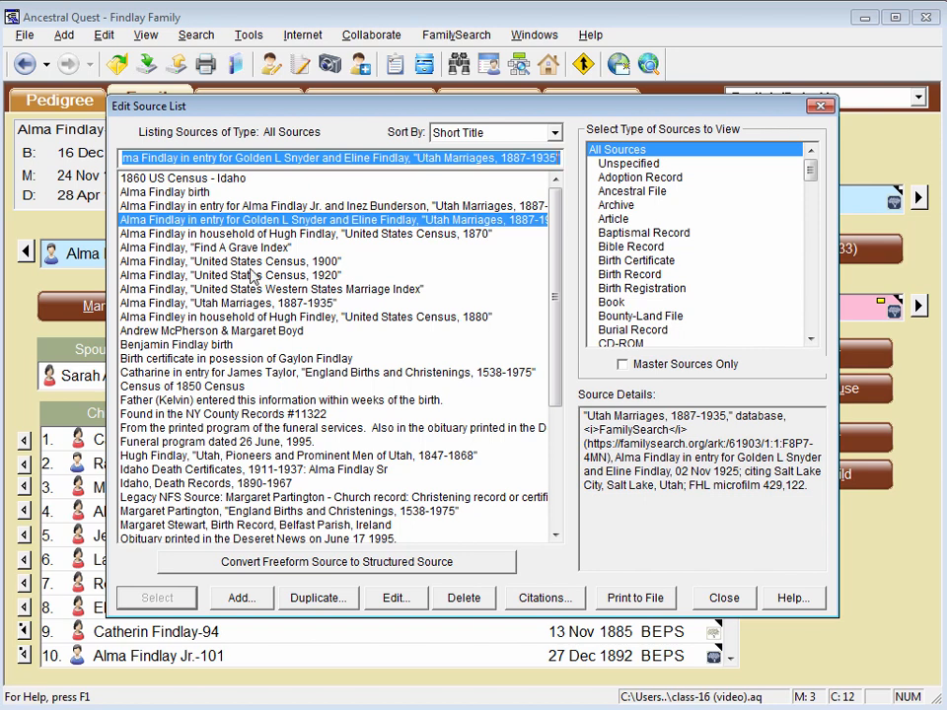
pyautogui.click(170, 304)
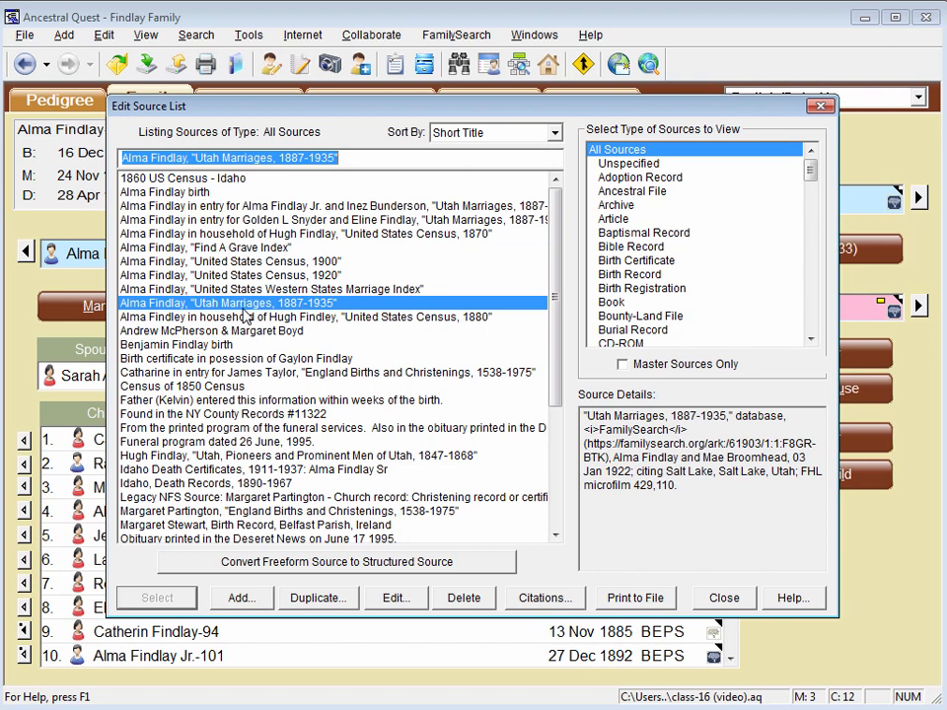
# Step: Start converting the son's 07 Apr 1921 freeform marriage source by editing it as a structured source of type Marriage Record
pyautogui.click(209, 207)
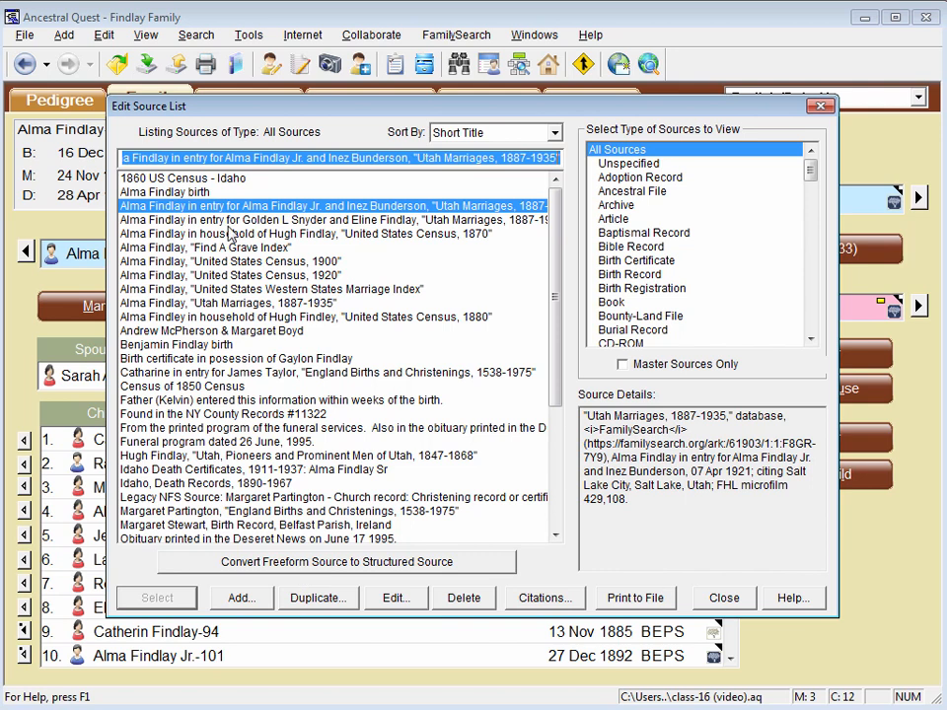
pyautogui.click(254, 562)
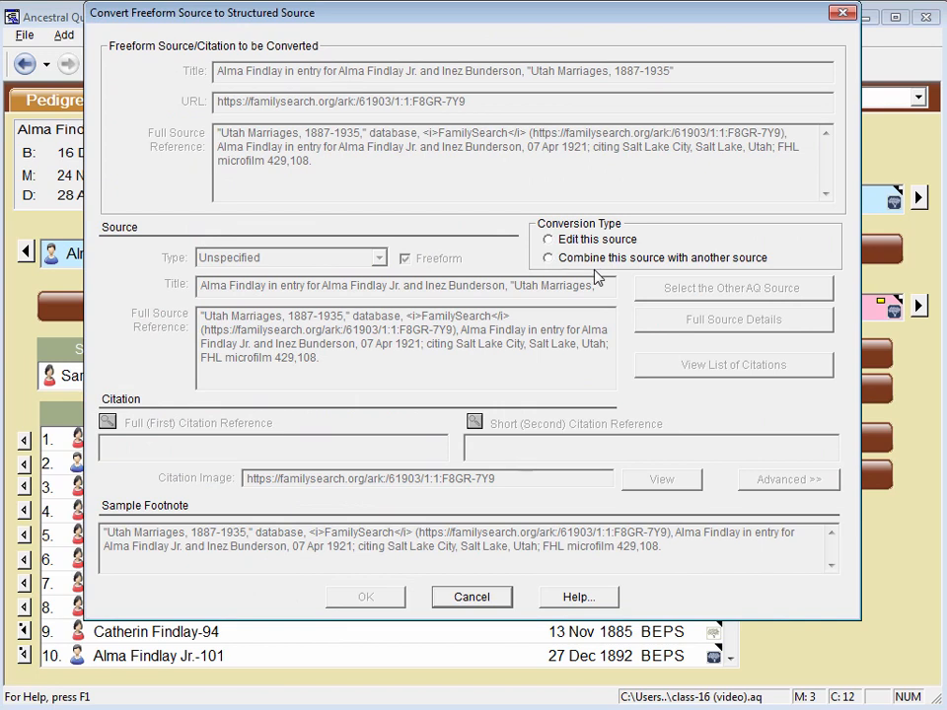
pyautogui.click(549, 240)
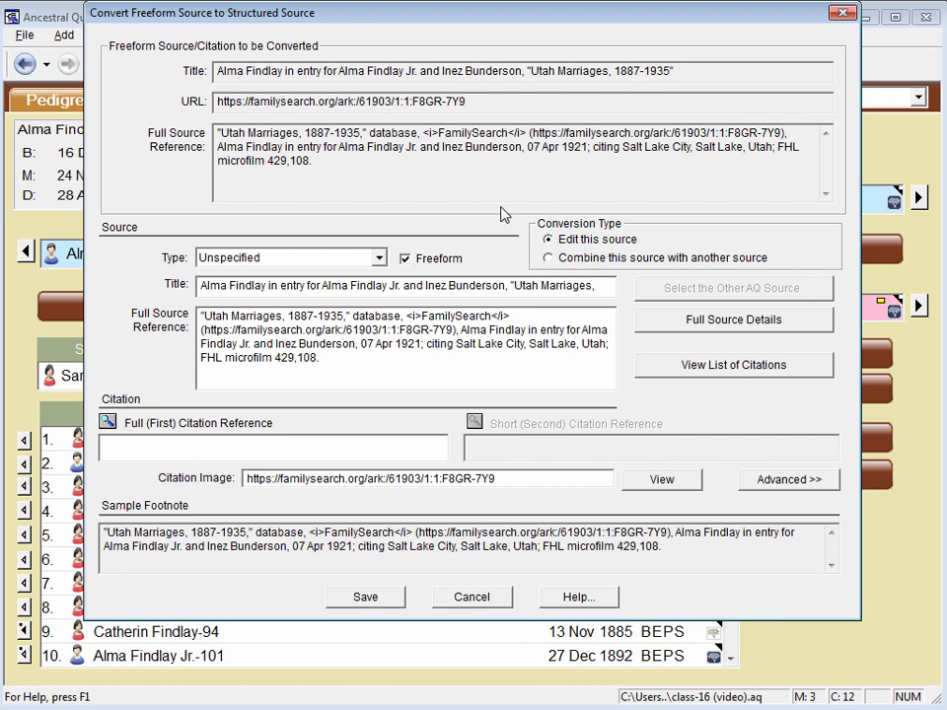
pyautogui.click(412, 261)
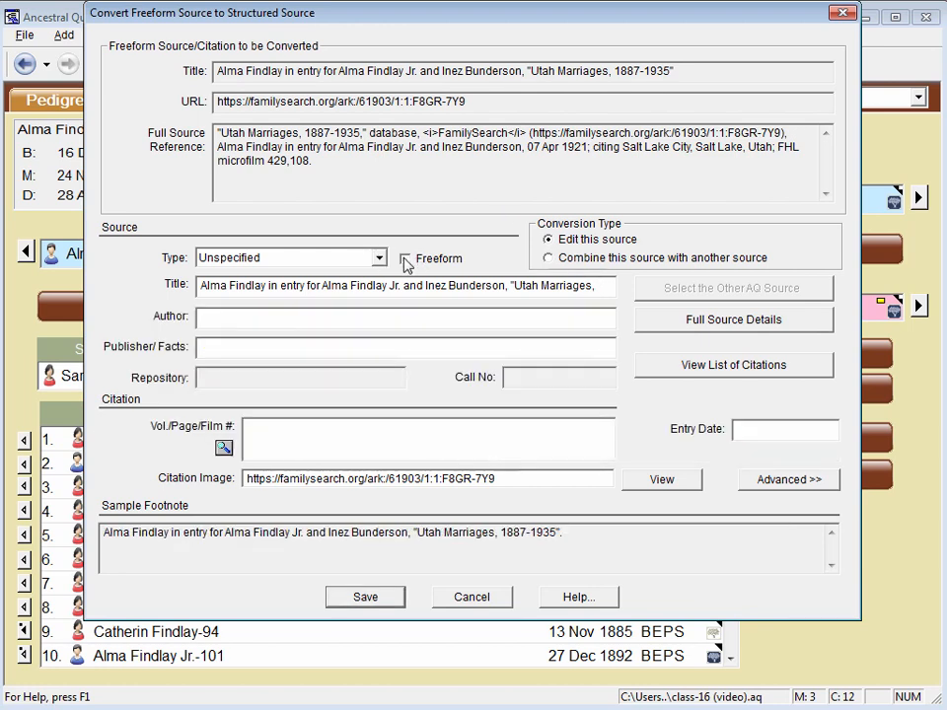
pyautogui.click(380, 257)
pyautogui.scroll(-15, 372, 423)
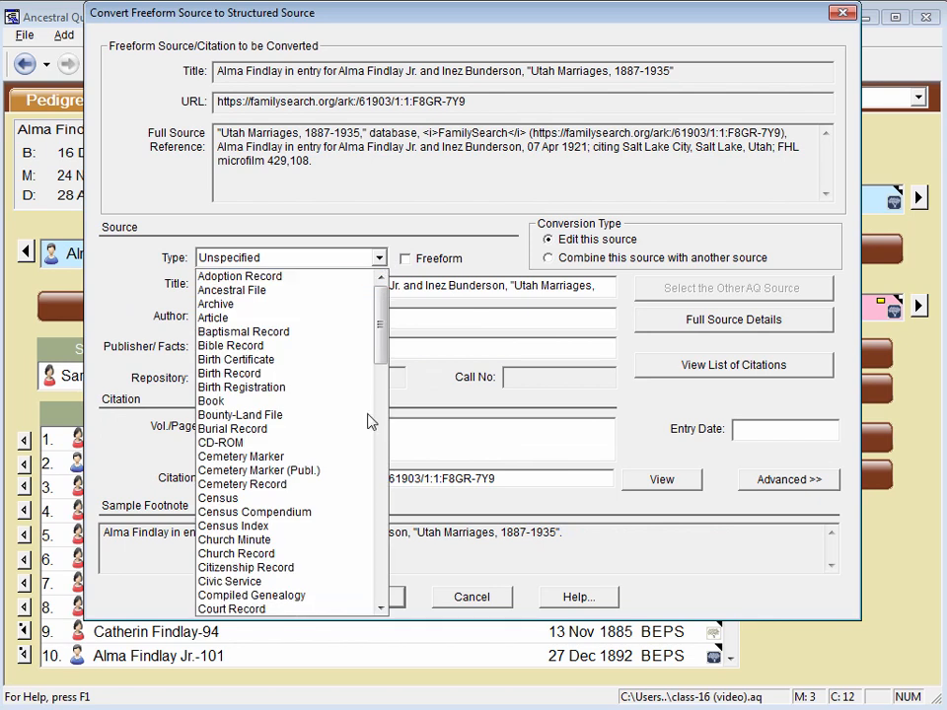
pyautogui.scroll(-5, 365, 508)
pyautogui.scroll(1, 367, 511)
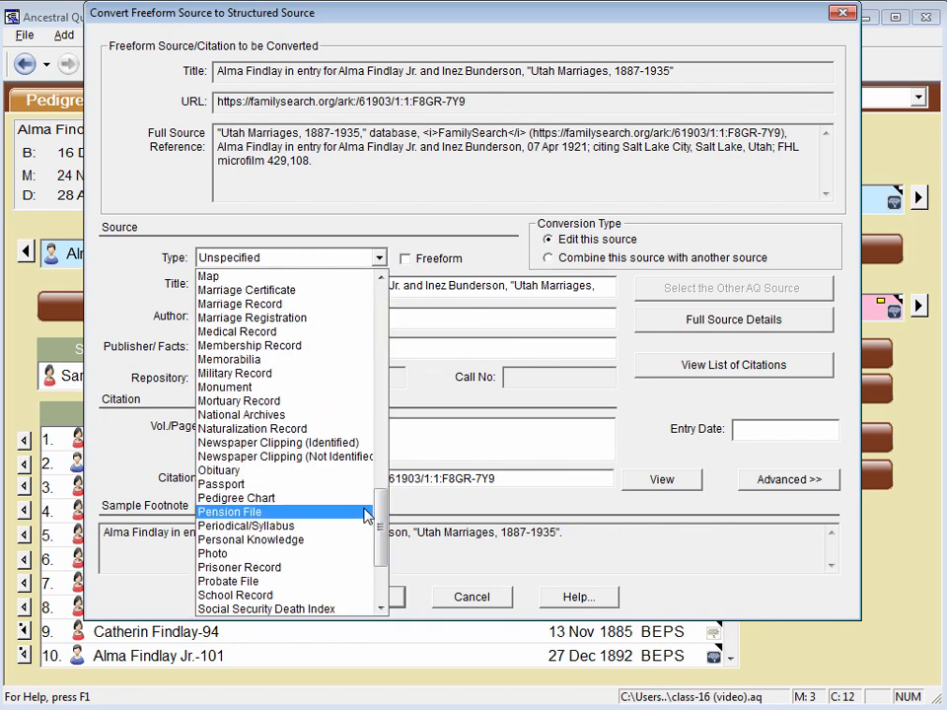
pyautogui.click(256, 305)
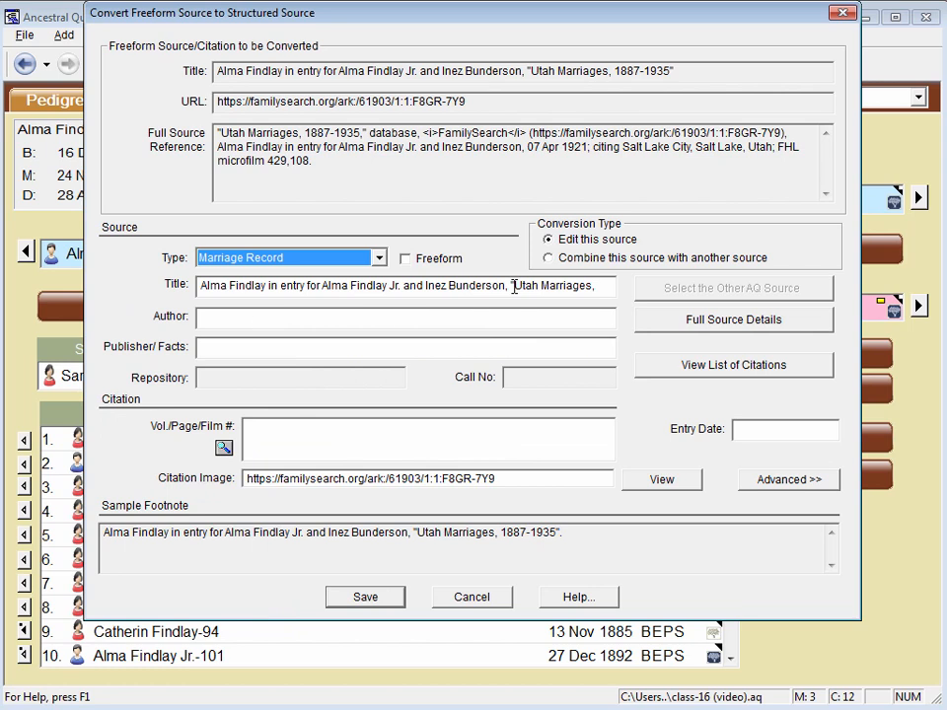
# Step: Shorten the source title to "Utah Marriages, 1887-1935" and assign FamilySearch as its repository in the full source details
pyautogui.moveTo(515, 285); pyautogui.dragTo(175, 284)
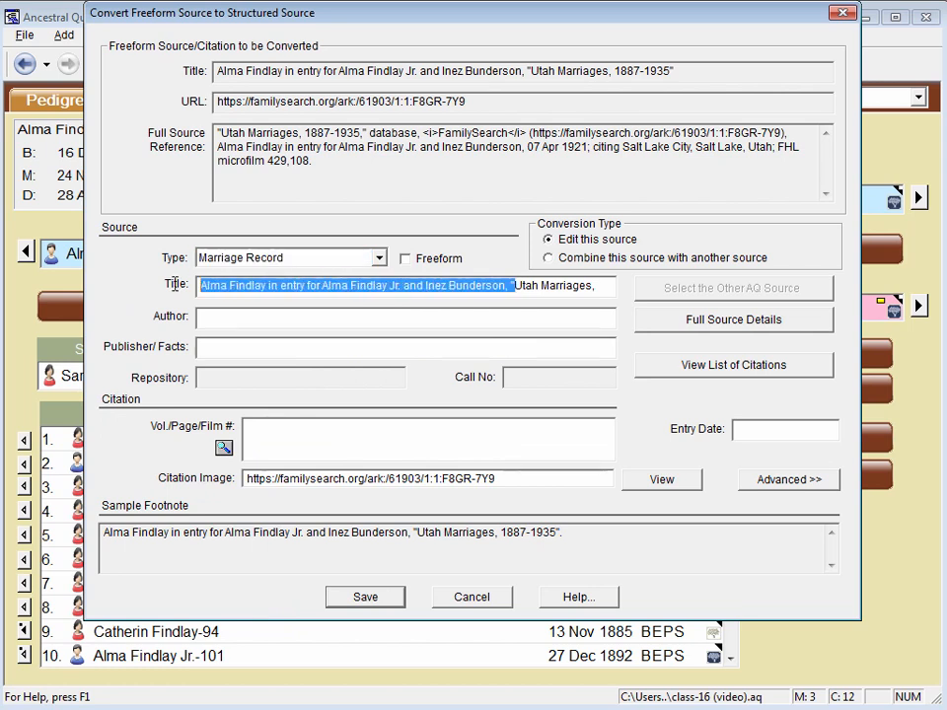
pyautogui.press('Delete')
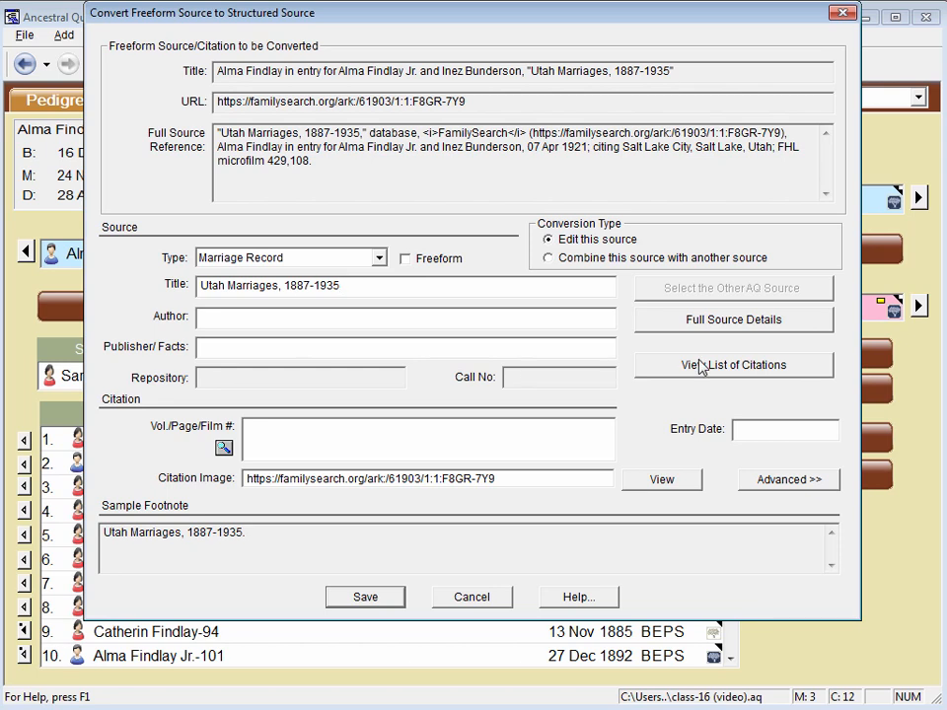
pyautogui.click(715, 321)
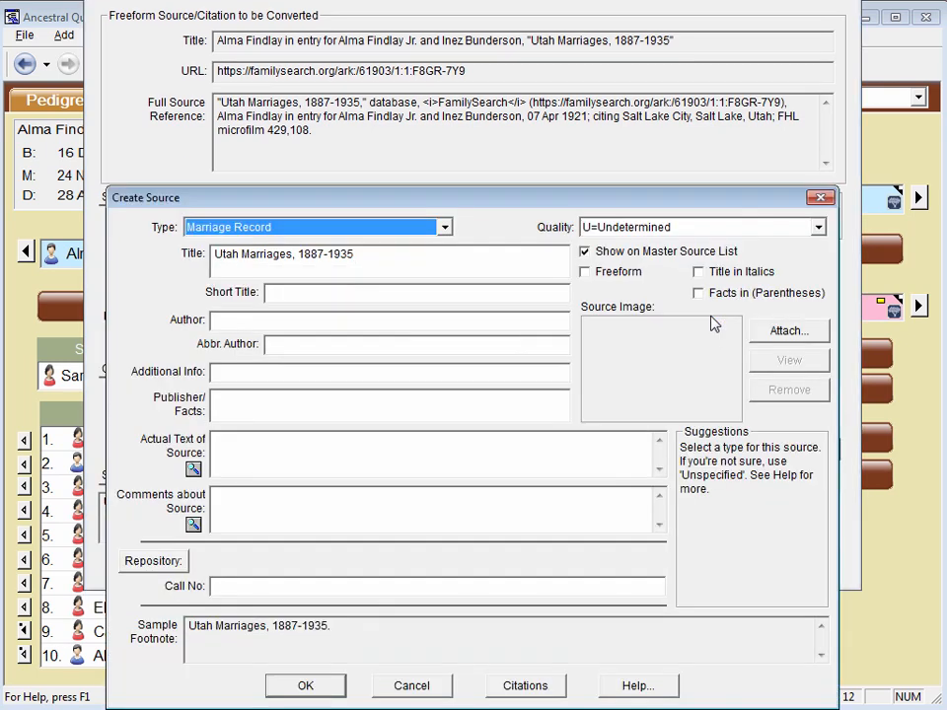
pyautogui.click(139, 565)
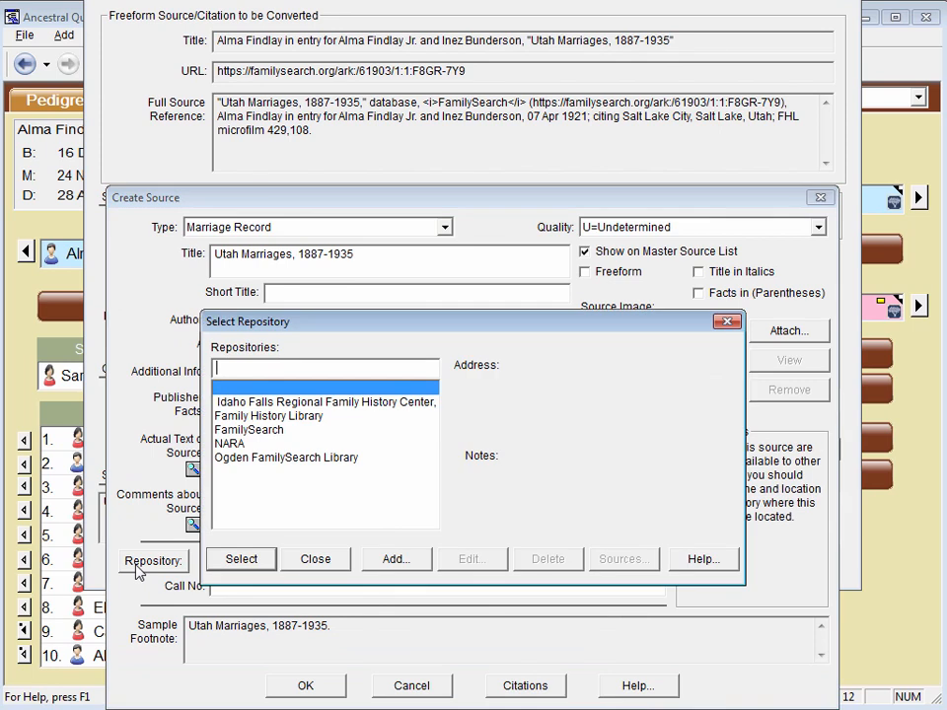
pyautogui.click(234, 431)
pyautogui.click(255, 558)
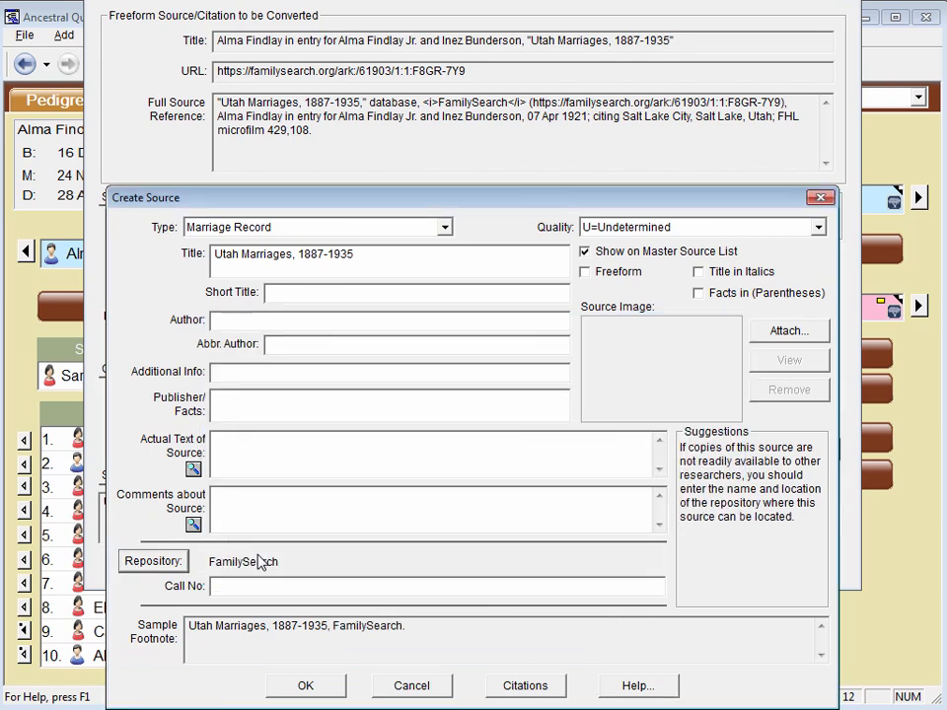
pyautogui.click(329, 685)
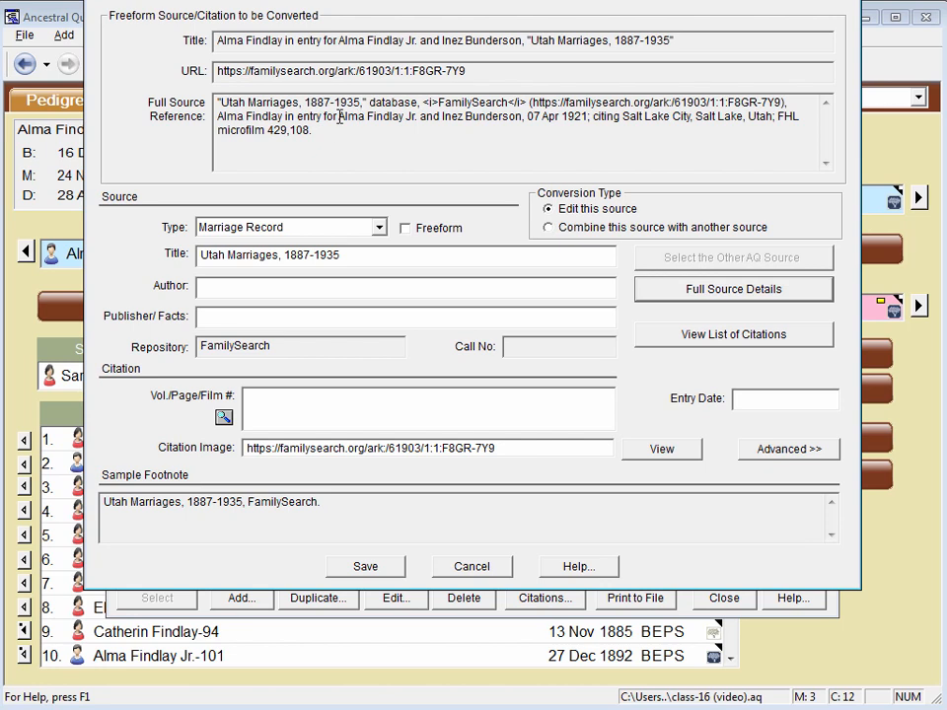
# Step: Copy the couple's names from the full source reference into Vol./Page/Film #, set the entry date to 7 apr 1921, and save the conversion
pyautogui.moveTo(338, 116); pyautogui.dragTo(523, 116)
pyautogui.hotkey('ctrl', 'c')
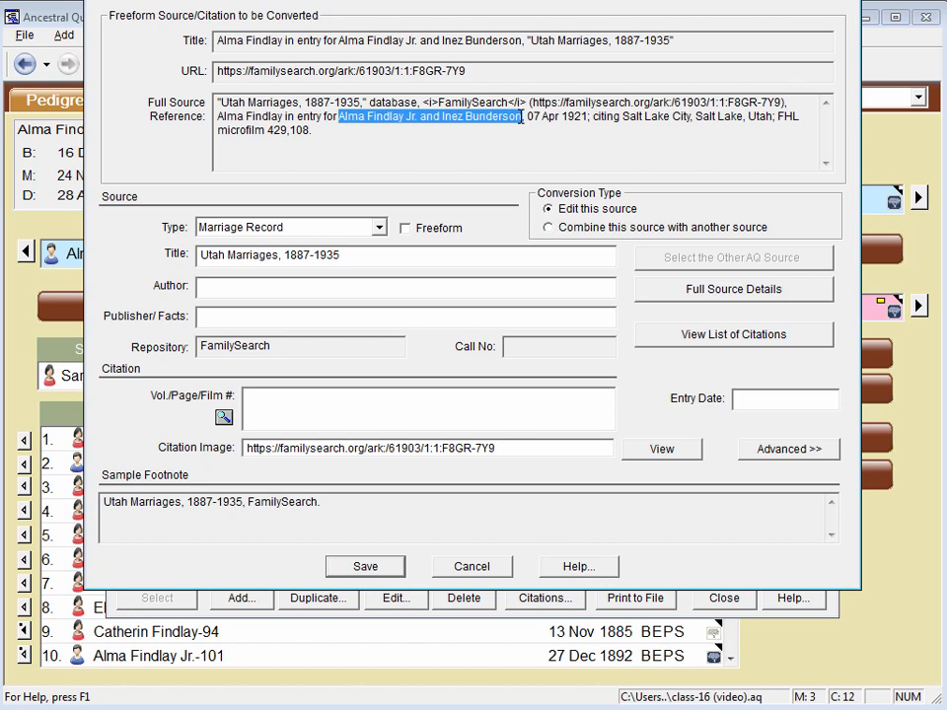
pyautogui.click(364, 430)
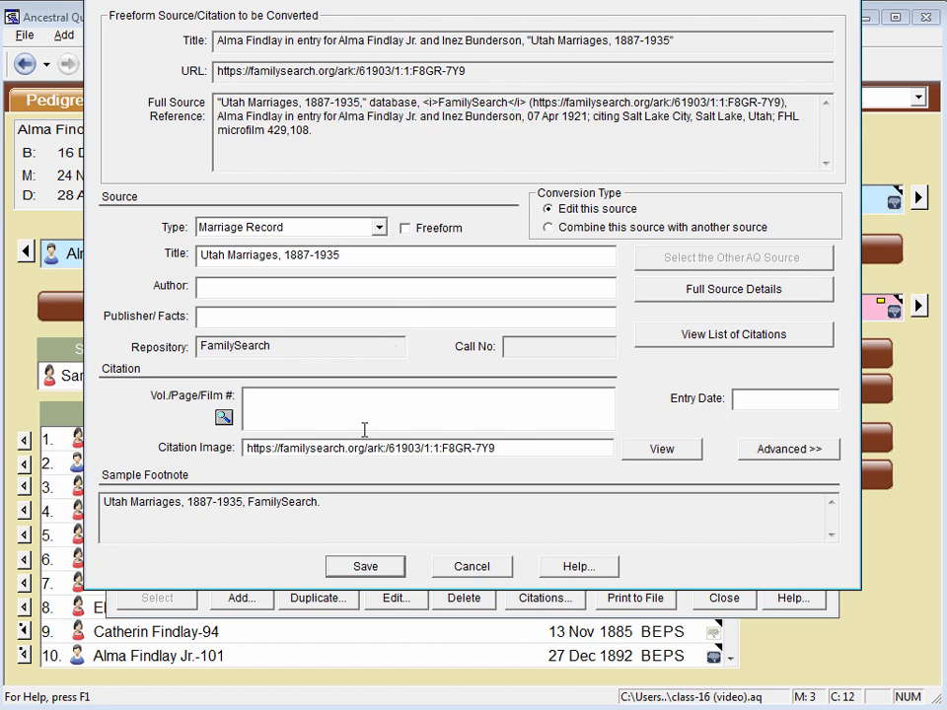
pyautogui.hotkey('ctrl', 'v')
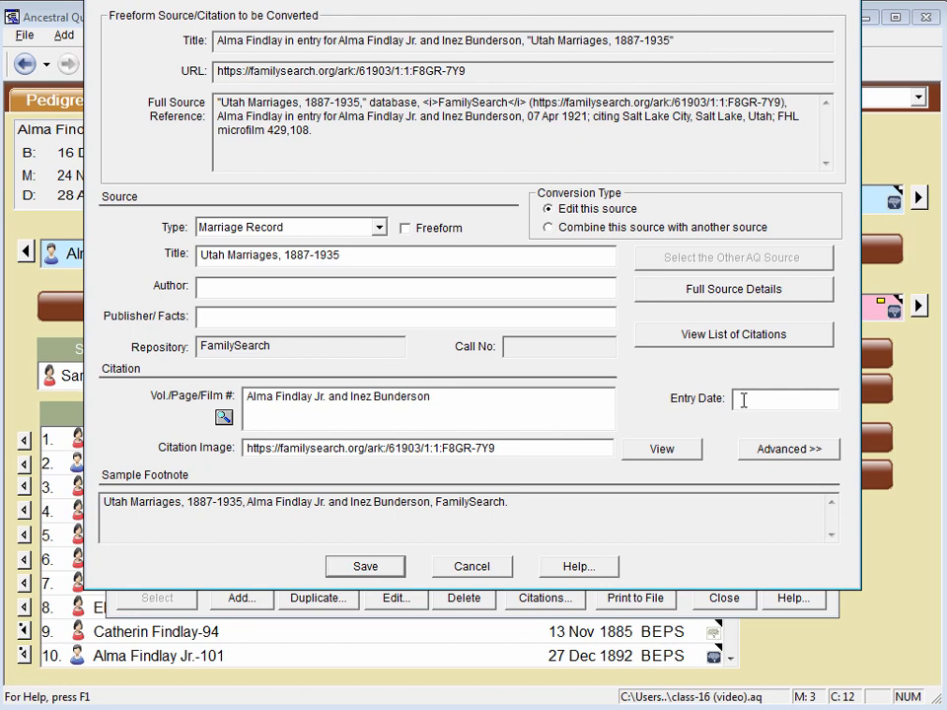
pyautogui.write('7 apr')
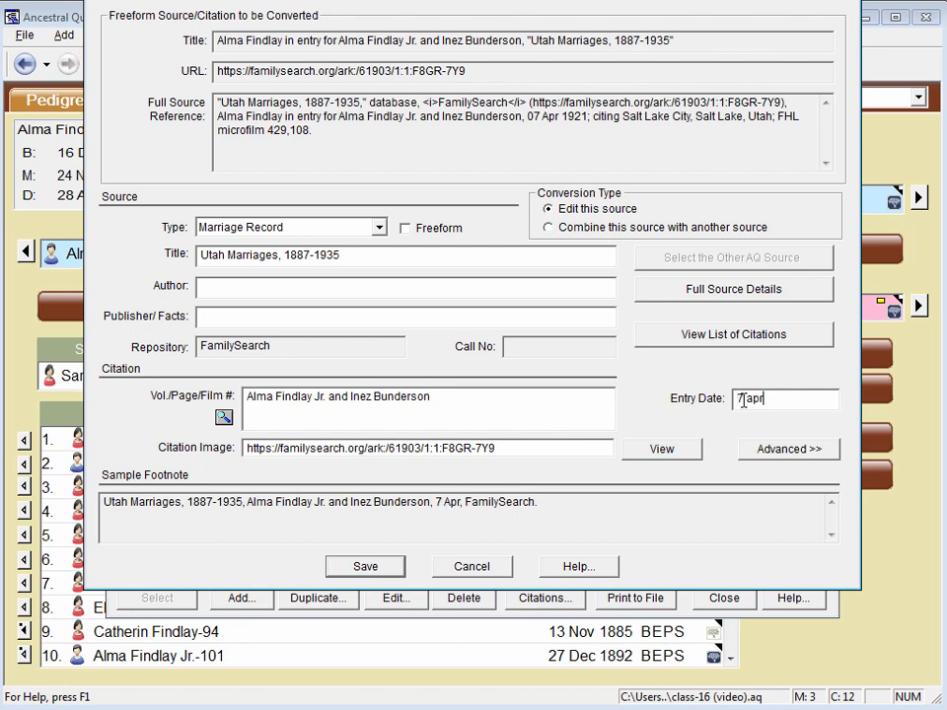
pyautogui.write(' 1921')
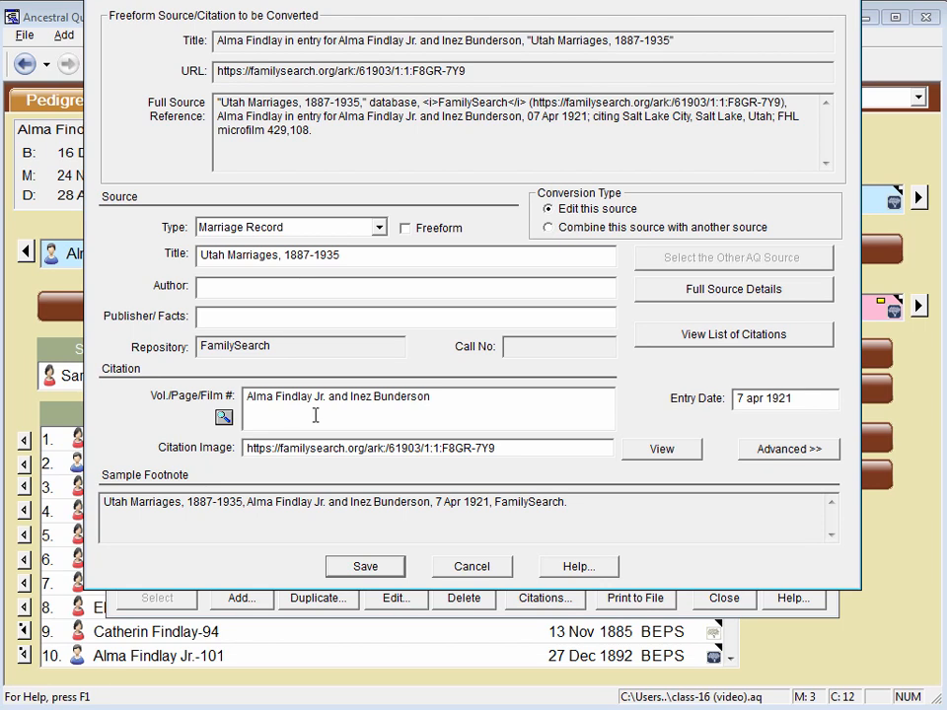
pyautogui.click(370, 571)
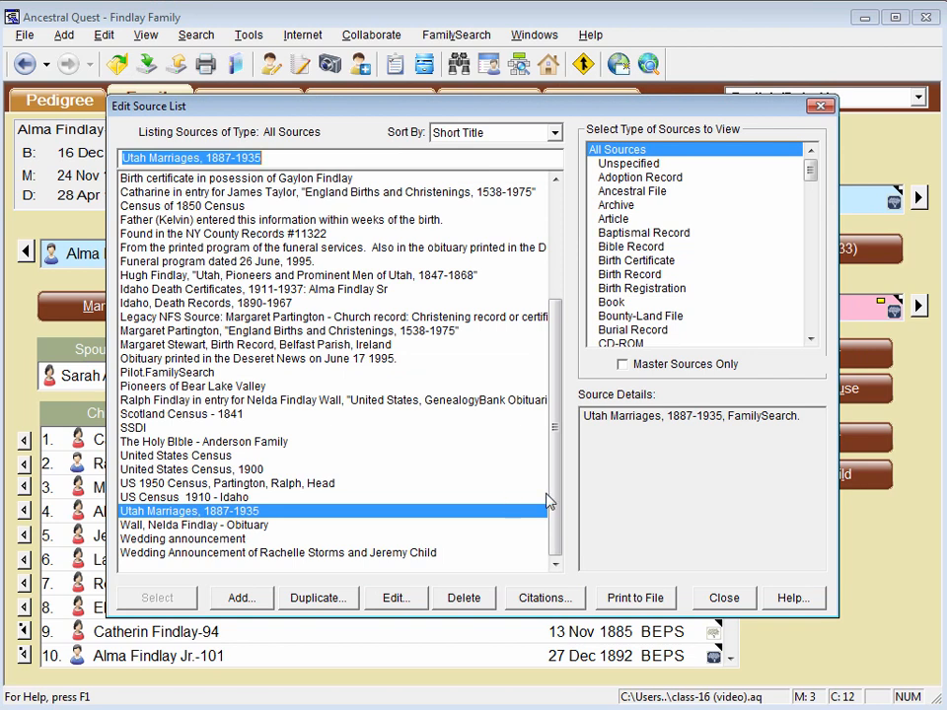
# Step: Start converting the daughter's 02 Nov 1925 freeform marriage source, with the conversion type set to combine with another source
pyautogui.moveTo(560, 498); pyautogui.dragTo(567, 363)
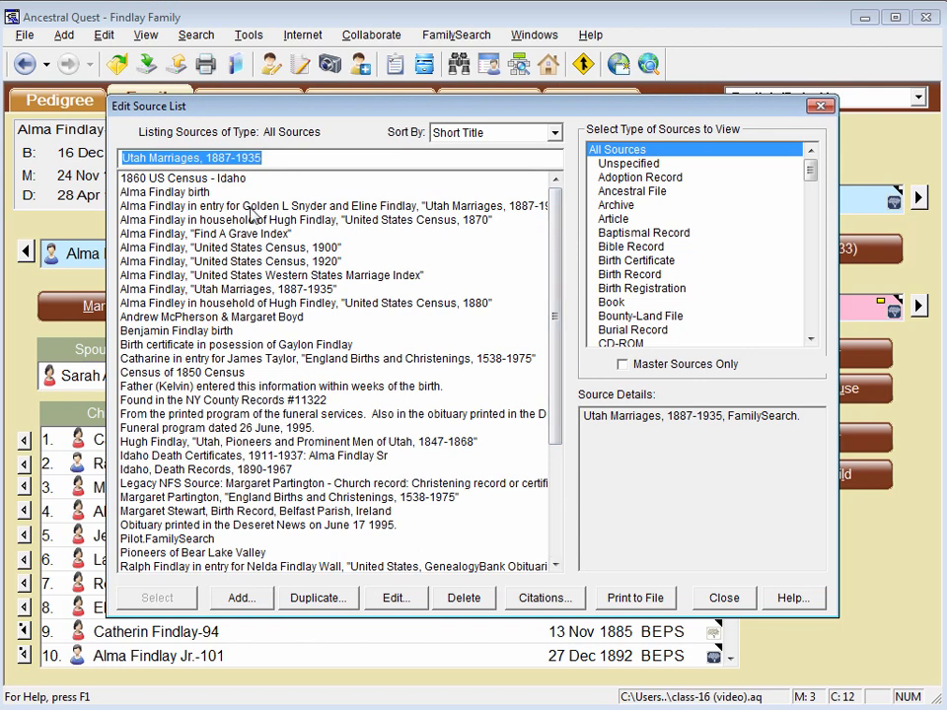
pyautogui.click(302, 207)
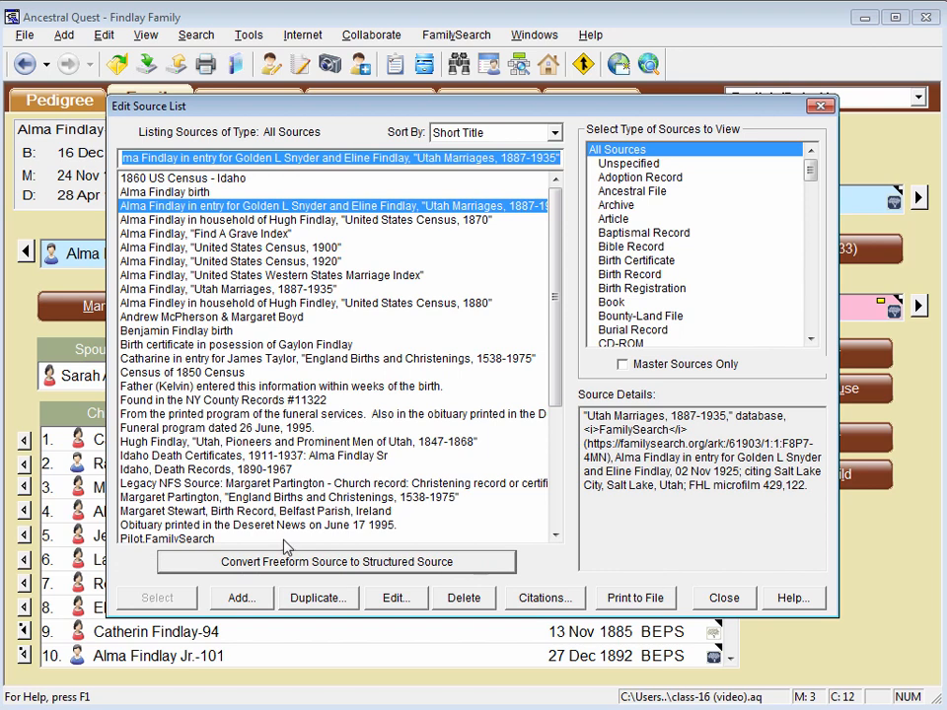
pyautogui.click(302, 563)
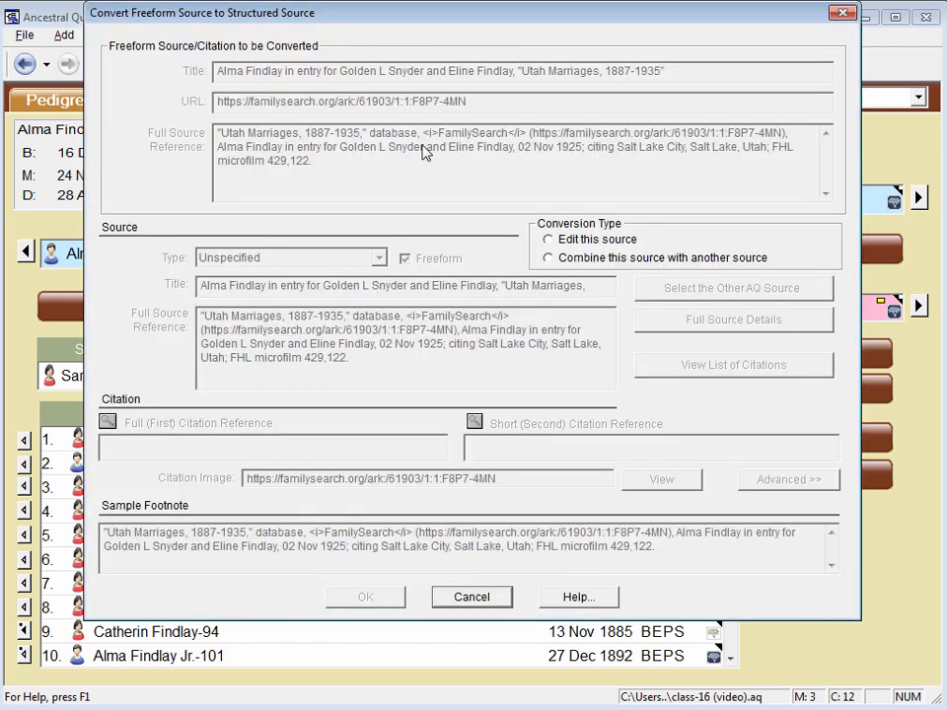
pyautogui.click(575, 260)
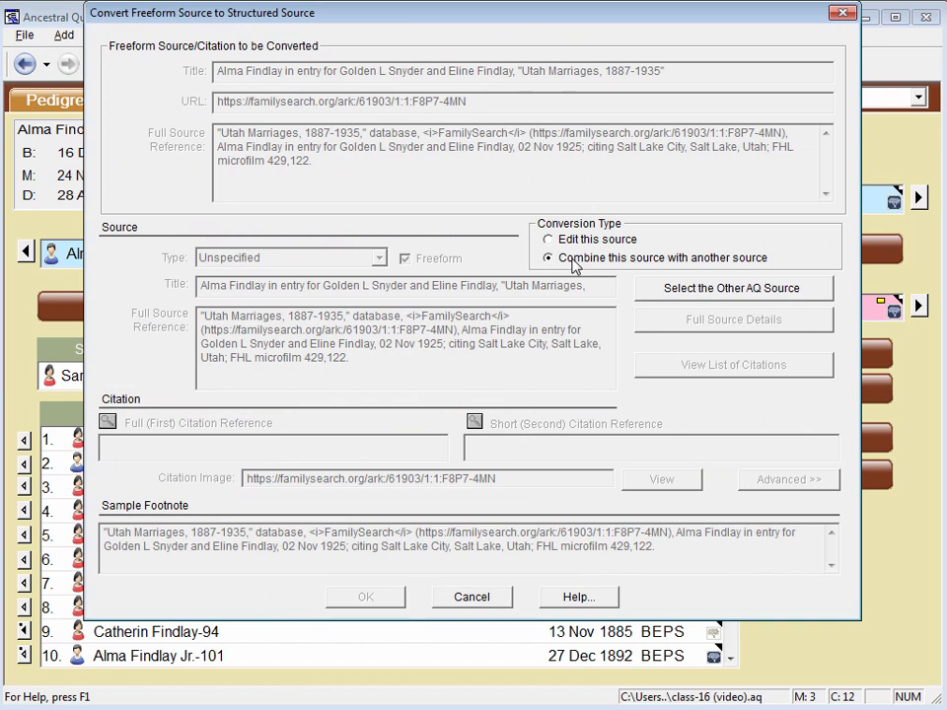
# Step: Choose the structured "Utah Marriages, 1887-1935" source as the one to combine with, and create a new citation for it
pyautogui.click(674, 296)
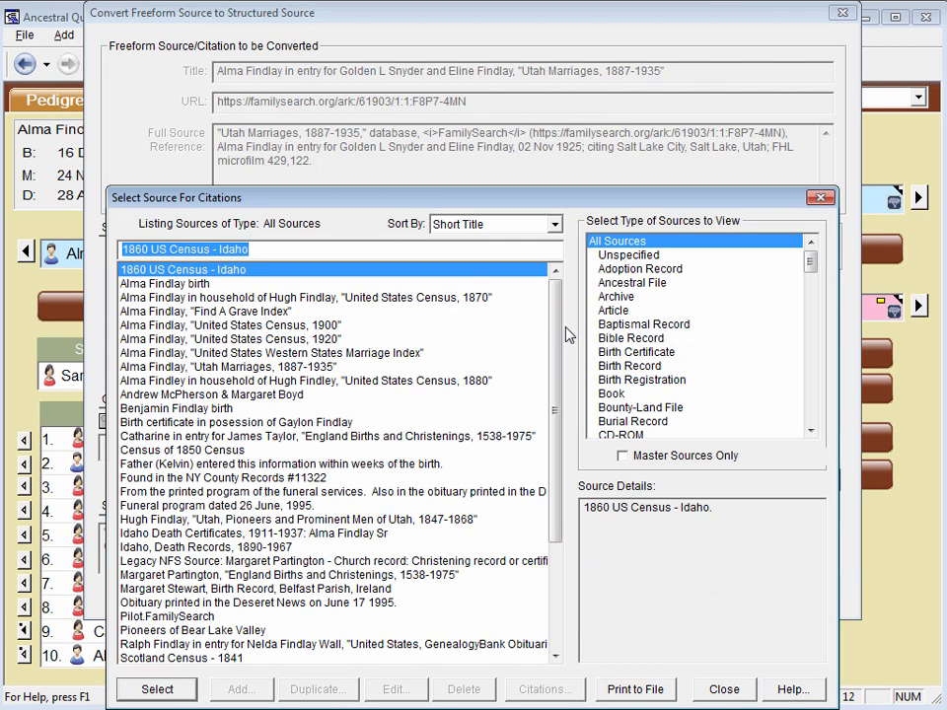
pyautogui.moveTo(558, 331); pyautogui.dragTo(548, 498)
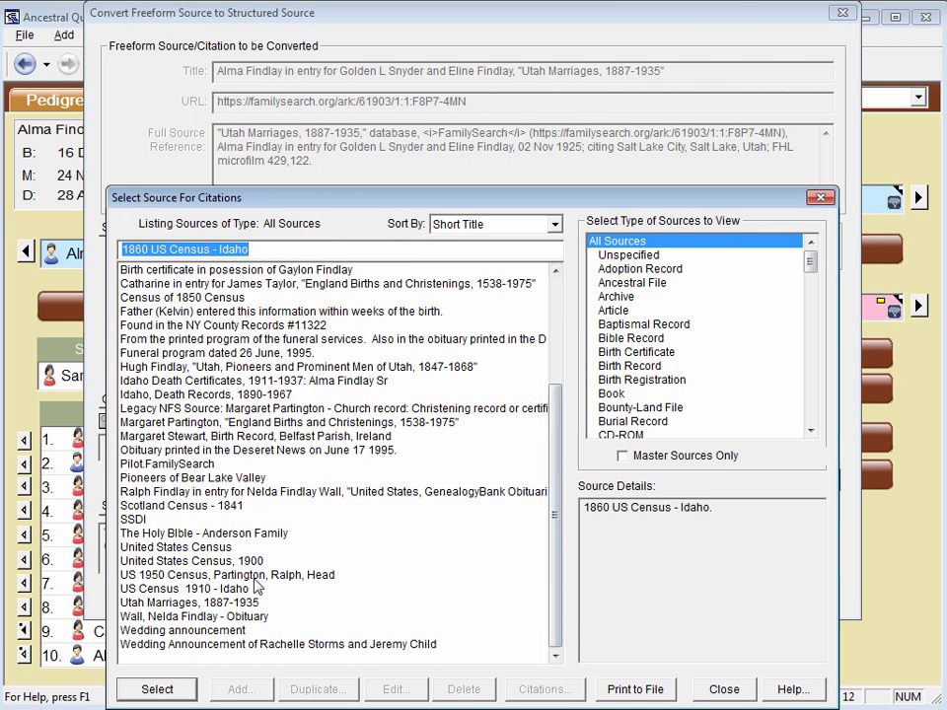
pyautogui.click(184, 603)
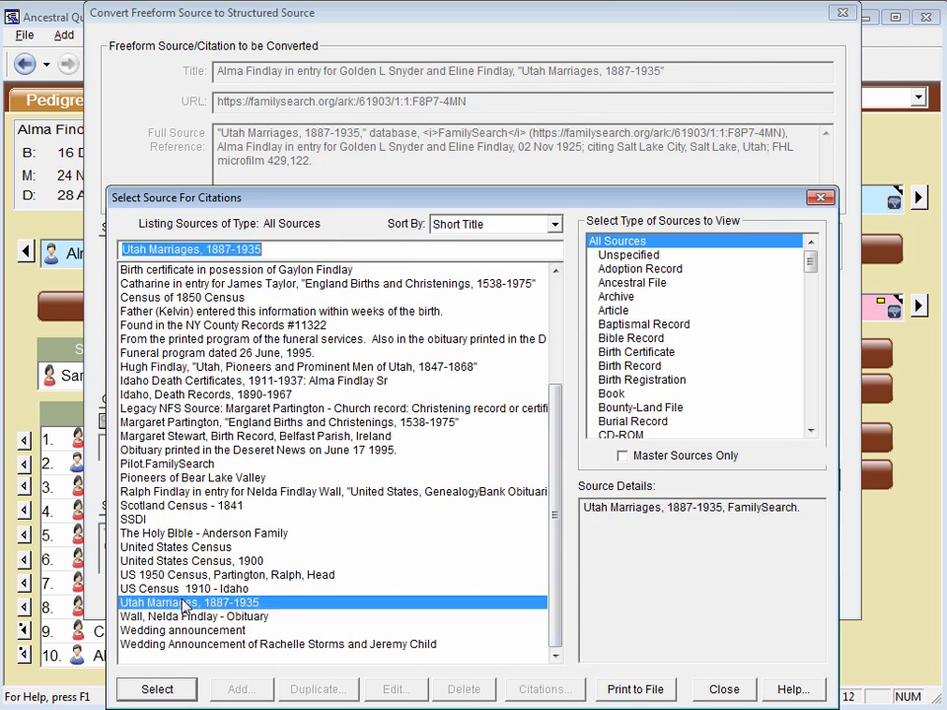
pyautogui.click(159, 689)
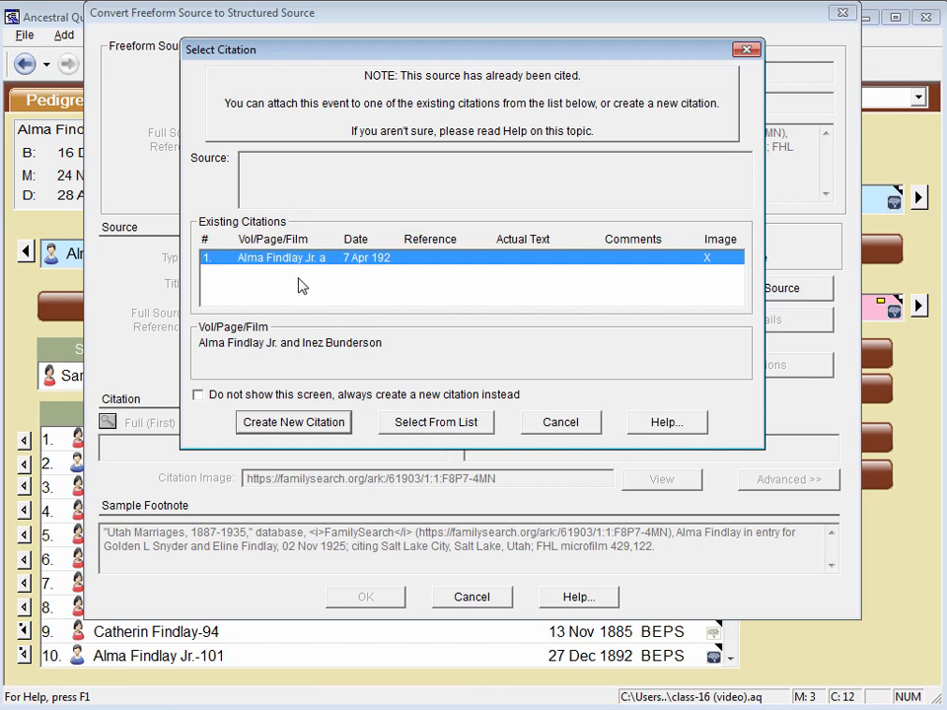
pyautogui.click(277, 424)
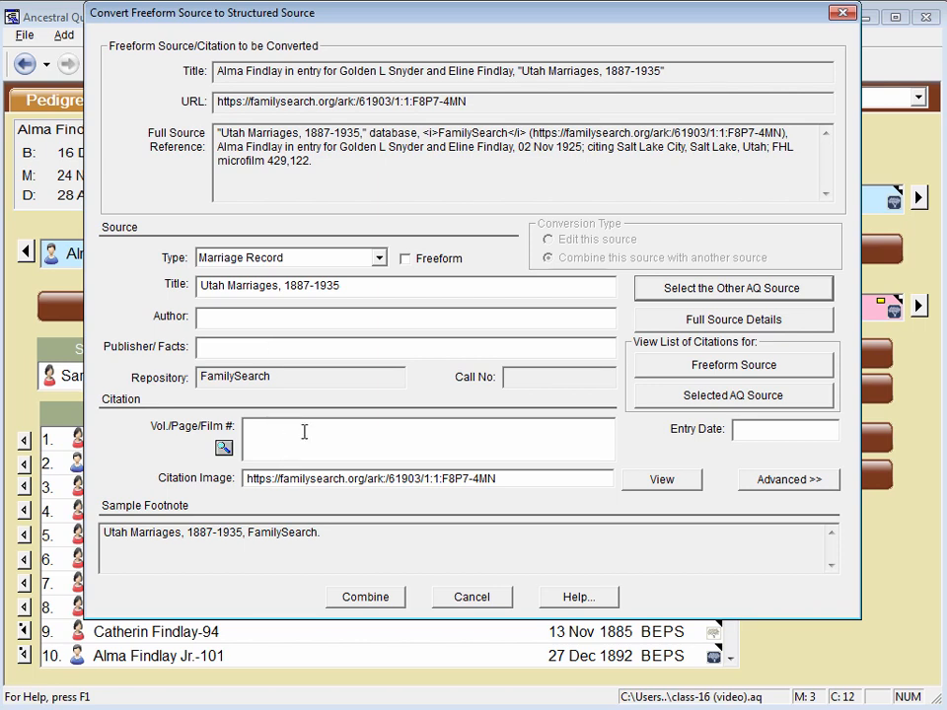
# Step: Copy the couple's names from the full source reference into Vol./Page/Film # and set the entry date to 2 nov 1925
pyautogui.click(341, 148)
pyautogui.moveTo(377, 153); pyautogui.dragTo(511, 148)
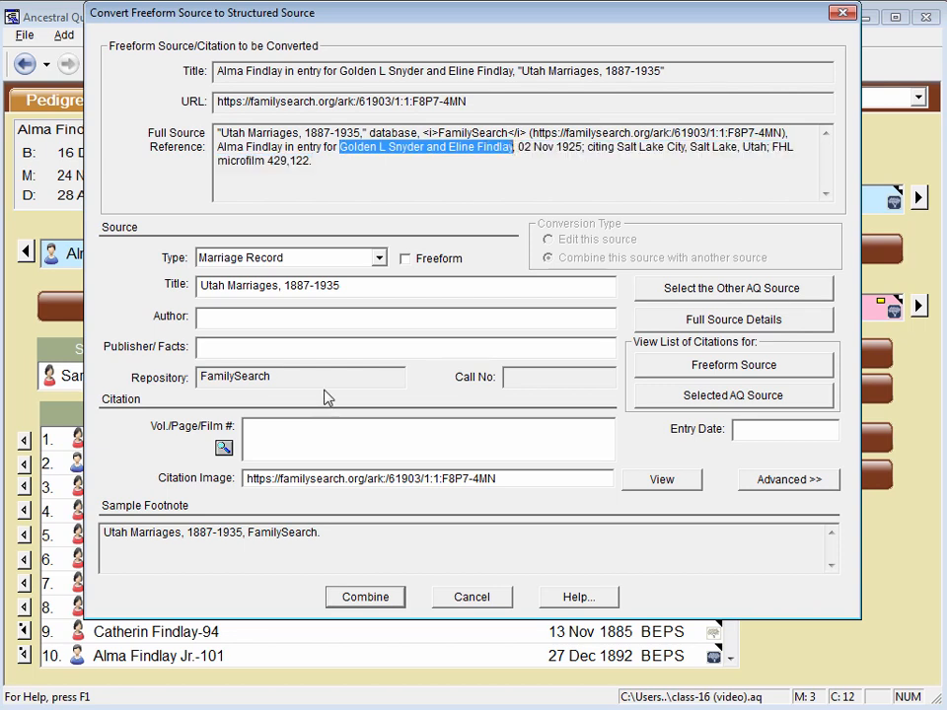
pyautogui.click(301, 437)
pyautogui.write('Golden L Snyder and Eline Findlay')
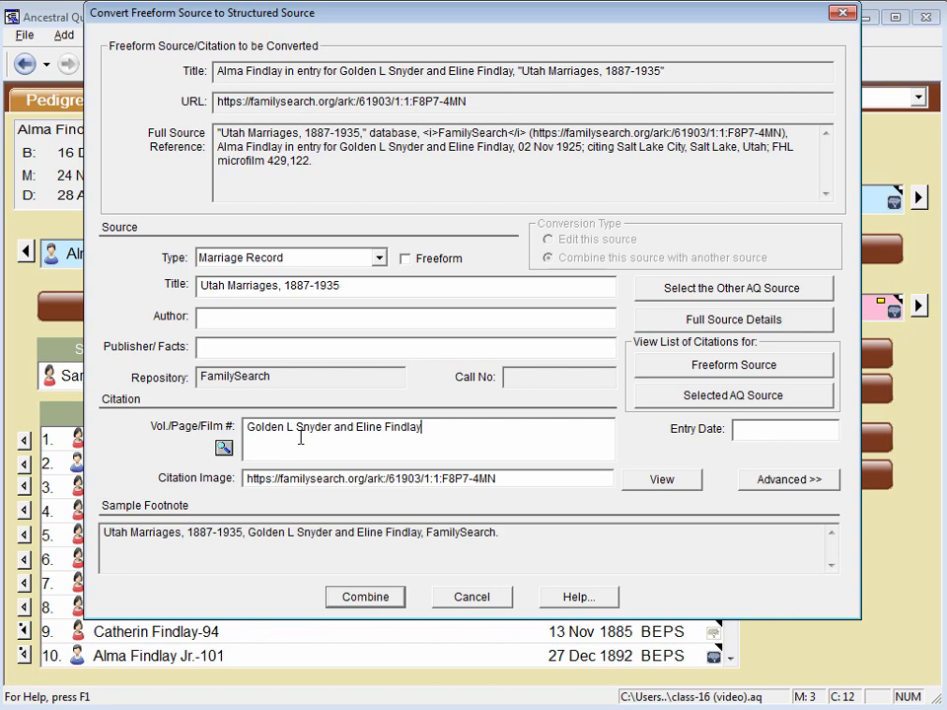
pyautogui.click(755, 426)
pyautogui.write('2')
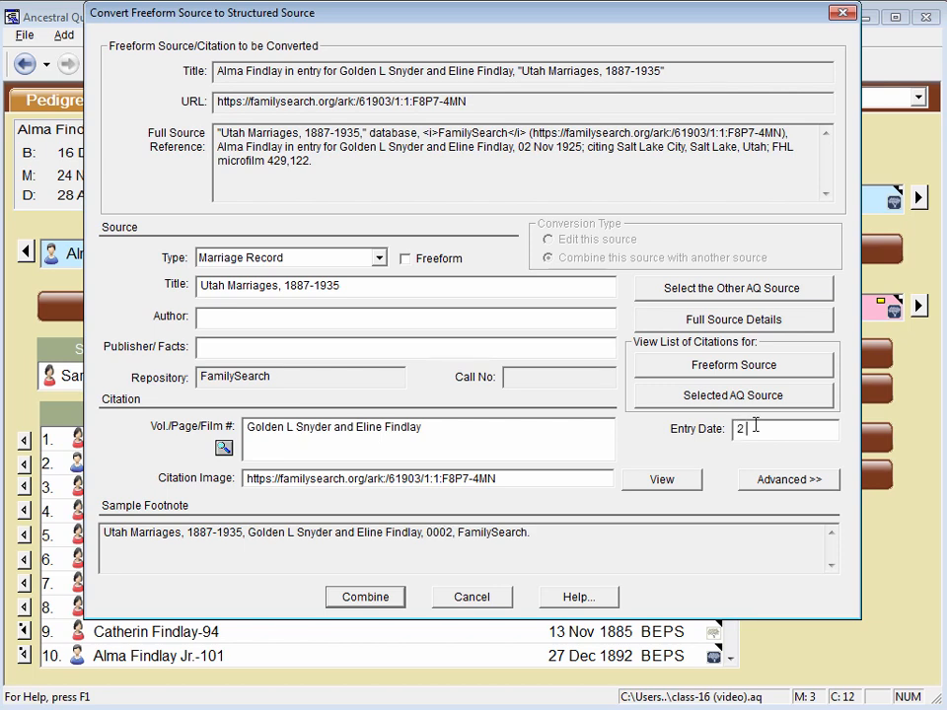
pyautogui.write(' nov 1925')
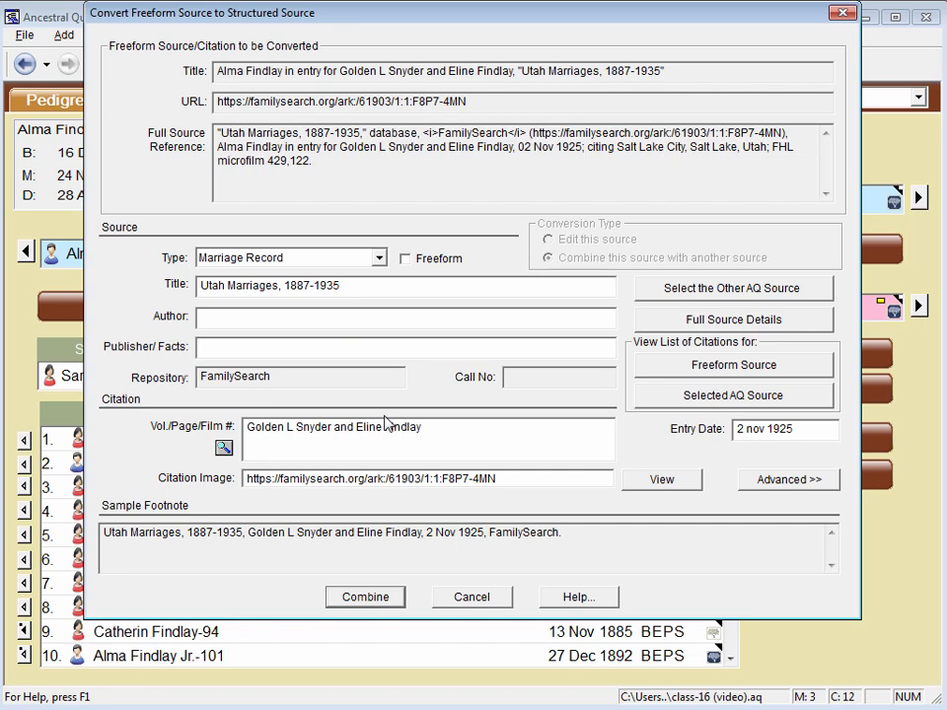
# Step: Save the 2 nov 1925 conversion and start converting the 03 Jan 1922 freeform marriage source, with the conversion type set to combine with another source
pyautogui.click(380, 589)
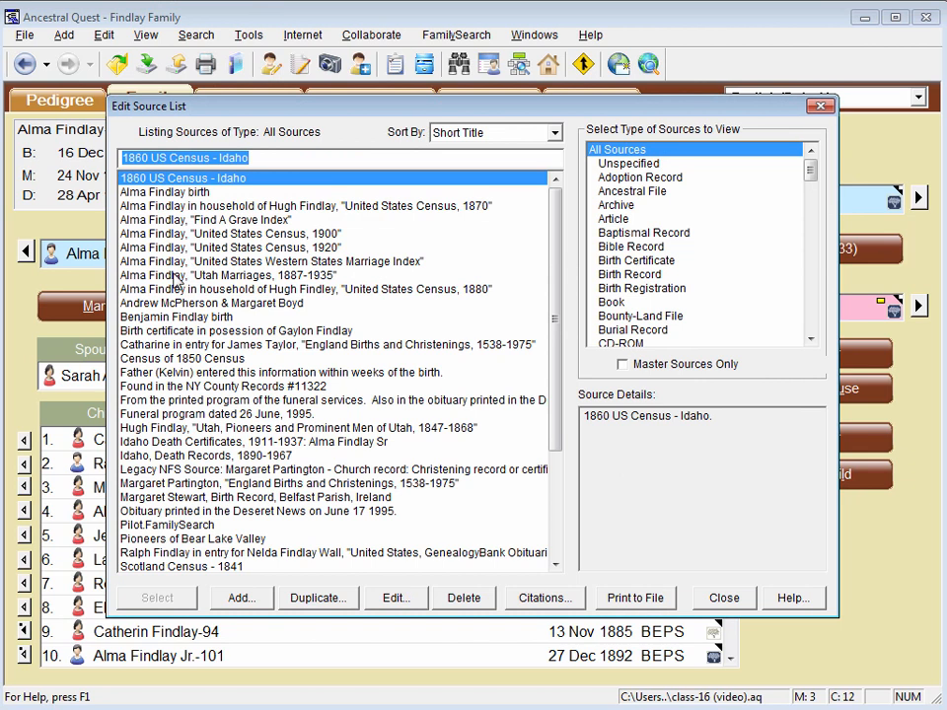
pyautogui.click(221, 276)
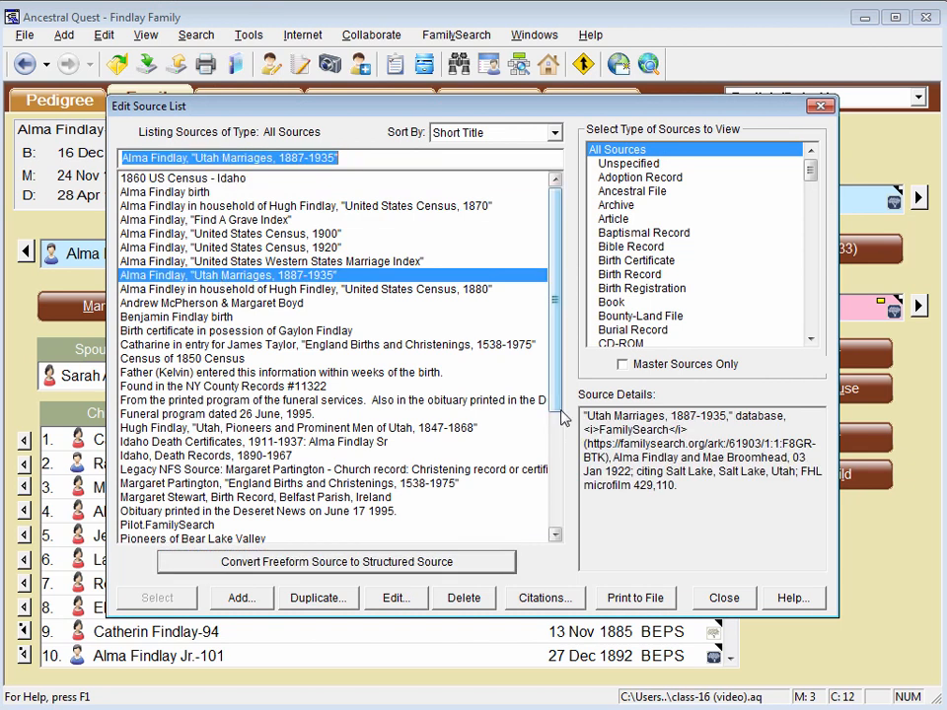
pyautogui.click(341, 562)
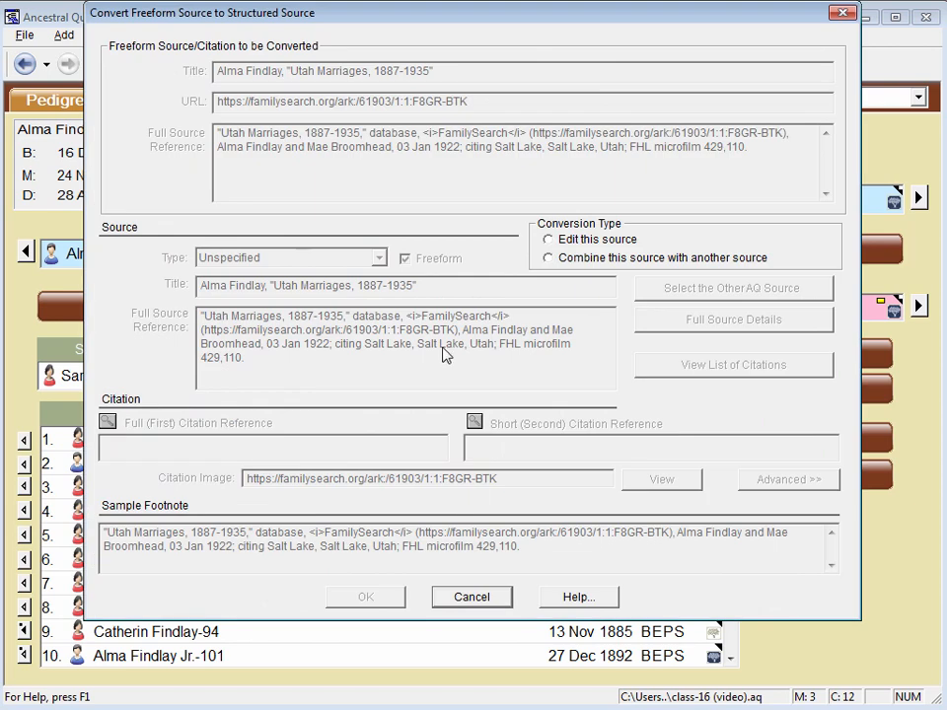
pyautogui.click(568, 260)
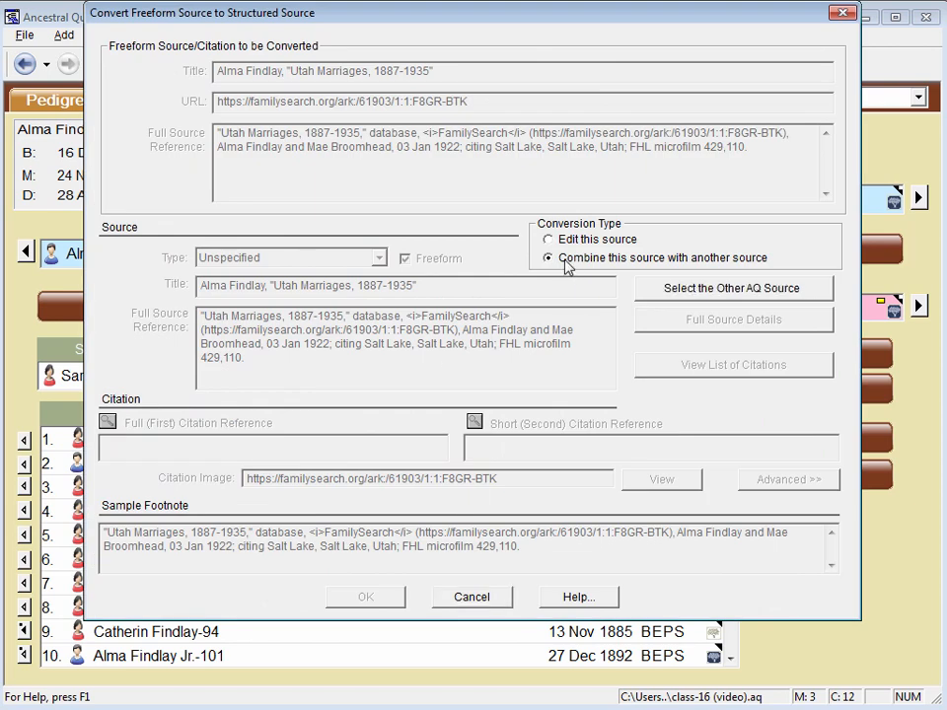
# Step: Select the structured "Utah Marriages, 1887-1935" source as the other source for the 1922 marriage and create a new citation
pyautogui.click(690, 294)
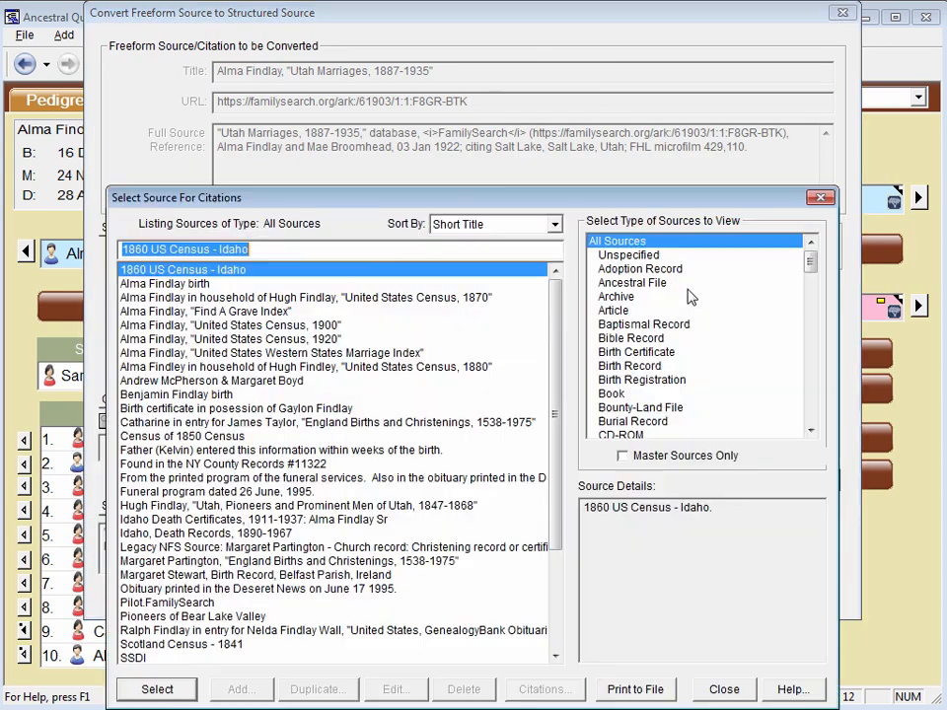
pyautogui.moveTo(562, 333); pyautogui.dragTo(562, 433)
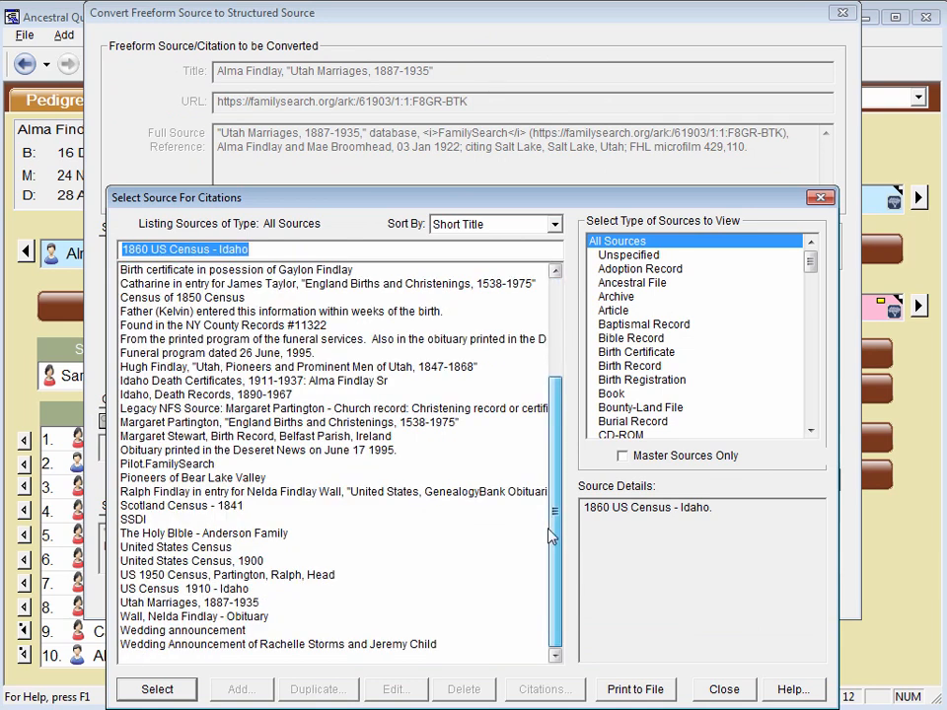
pyautogui.click(158, 603)
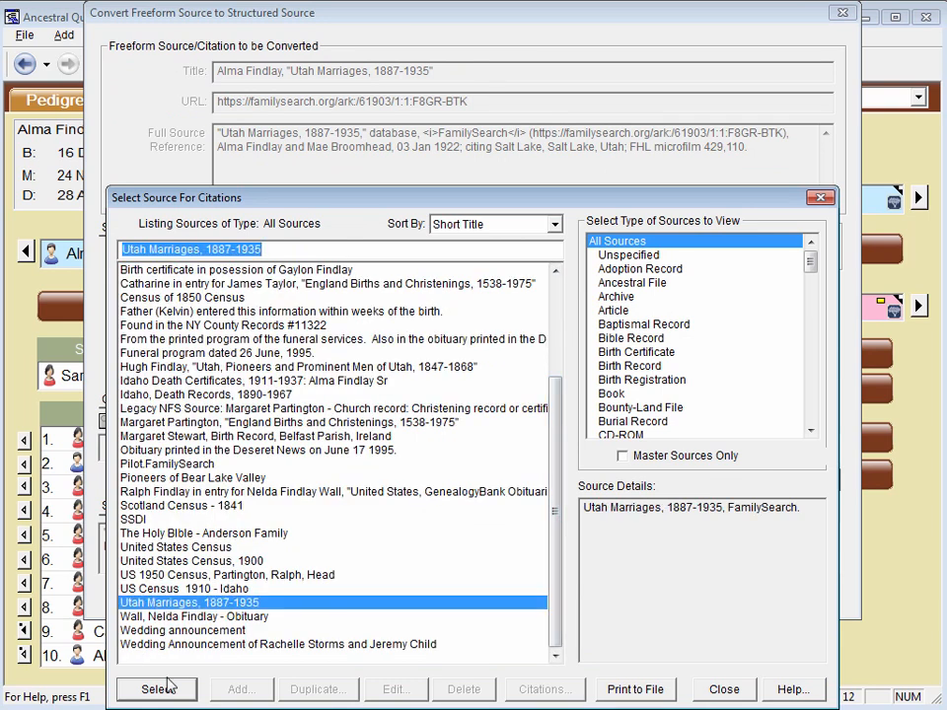
pyautogui.click(154, 688)
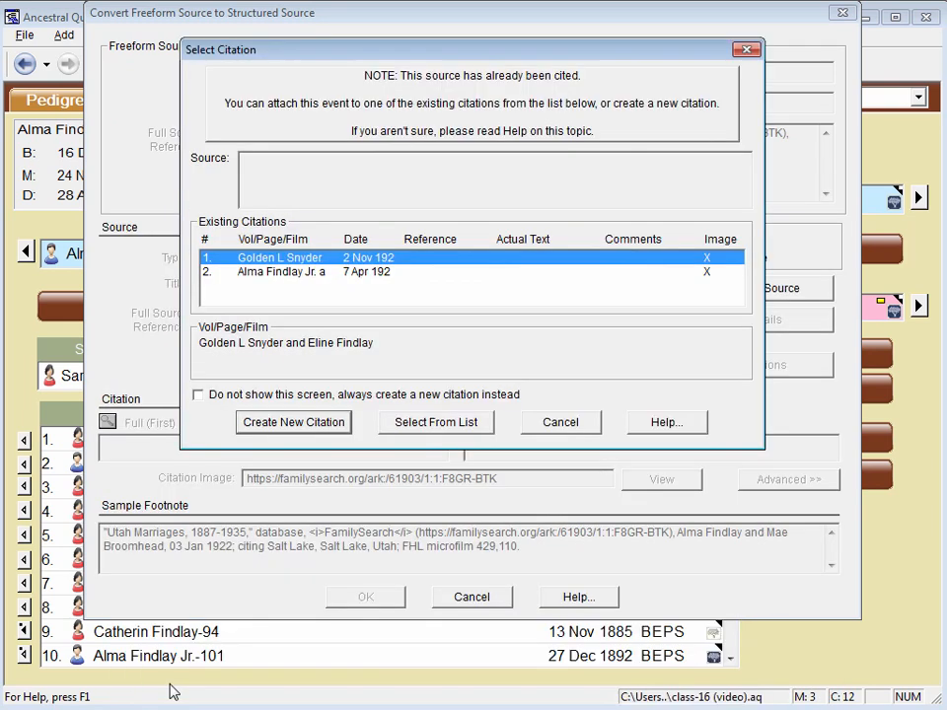
pyautogui.click(276, 426)
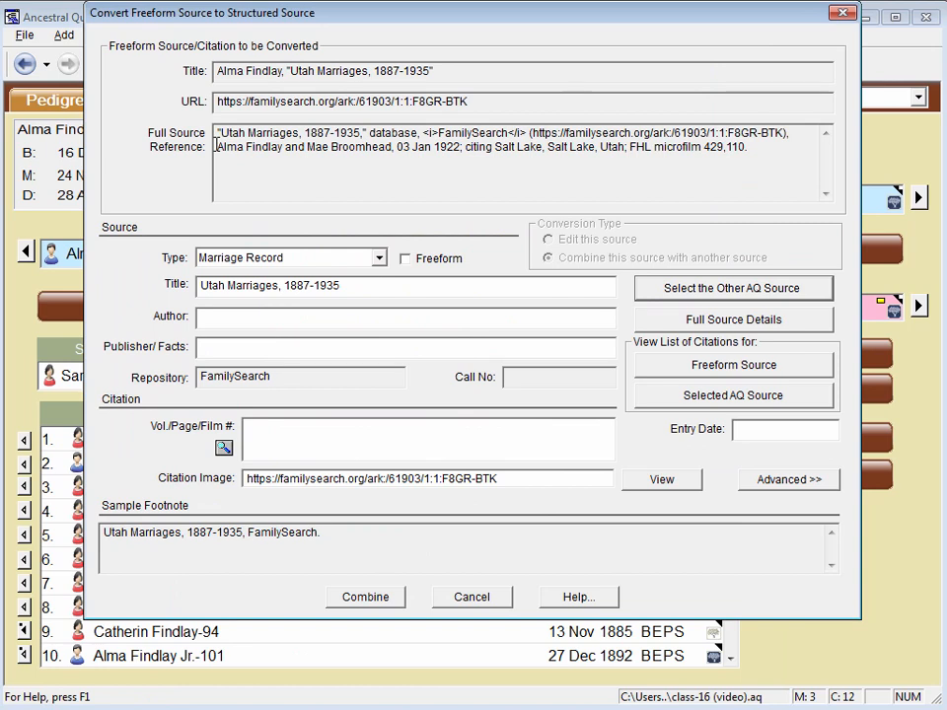
# Step: Copy the couple's names from the full source reference into Vol./Page/Film # and set the entry date to 3 jan 1922
pyautogui.moveTo(218, 146); pyautogui.dragTo(393, 146)
pyautogui.hotkey('ctrl', 'c')
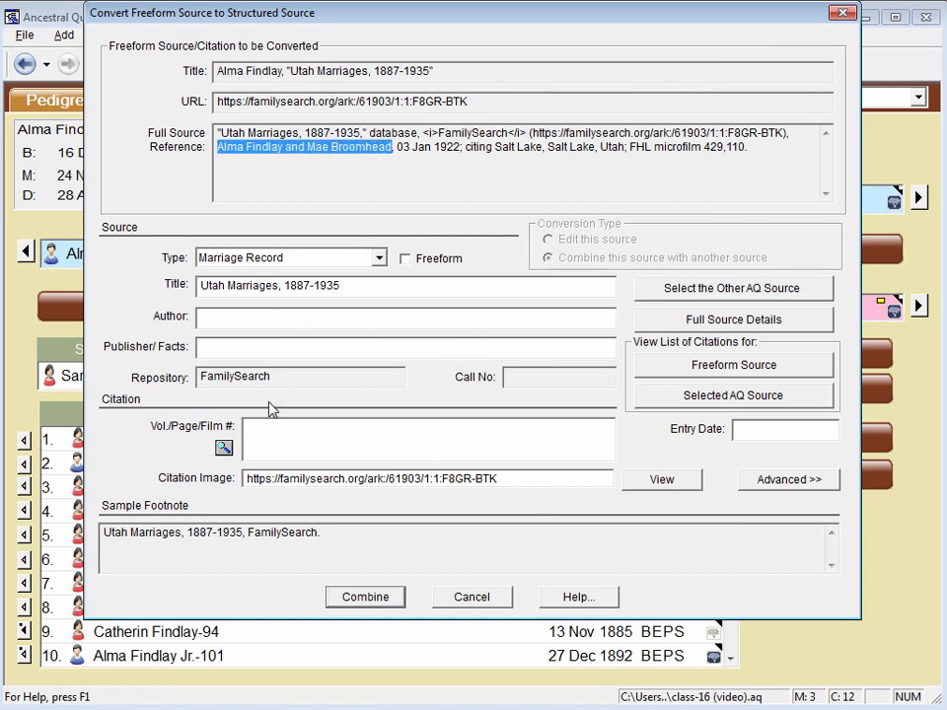
pyautogui.click(276, 450)
pyautogui.hotkey('ctrl', 'v')
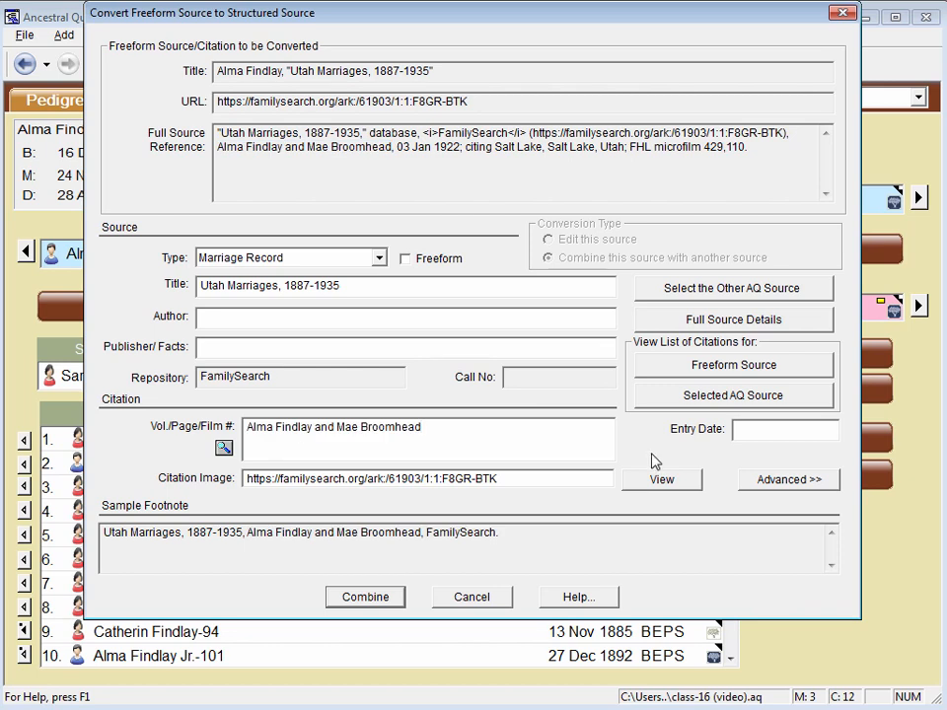
pyautogui.click(761, 431)
pyautogui.write('3 jan 1922')
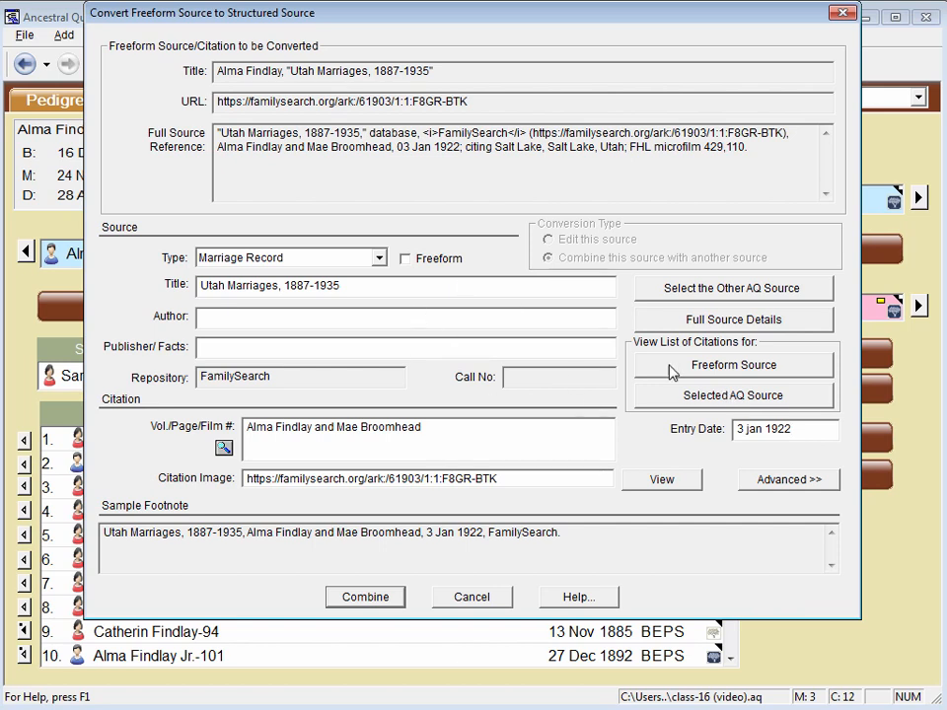
# Step: Review the citation lists of the freeform source and the selected AQ source, and combine the two sources
pyautogui.click(727, 365)
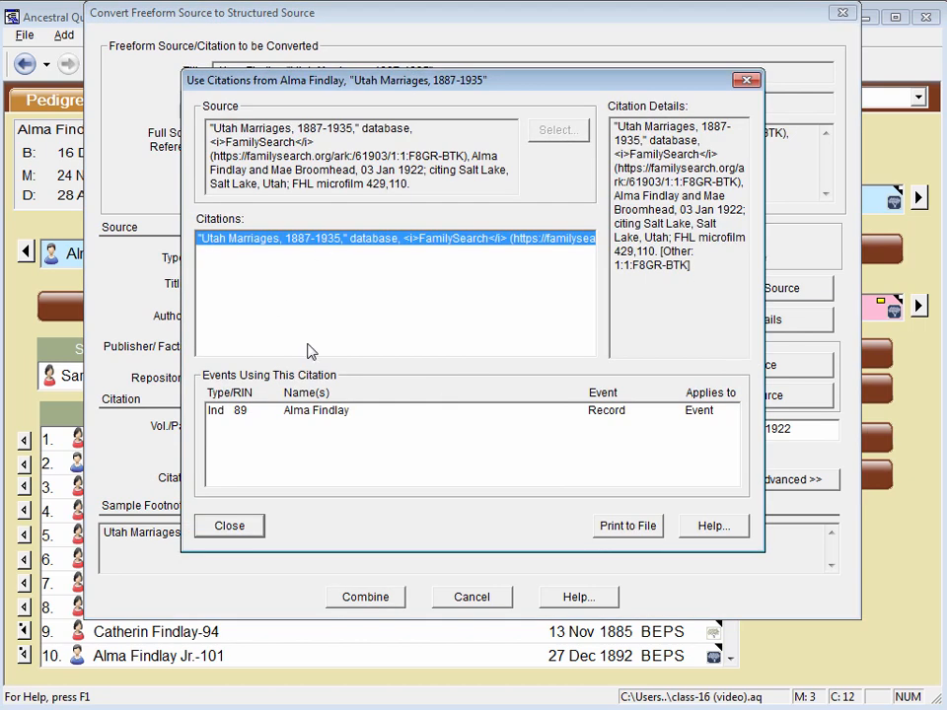
pyautogui.click(241, 528)
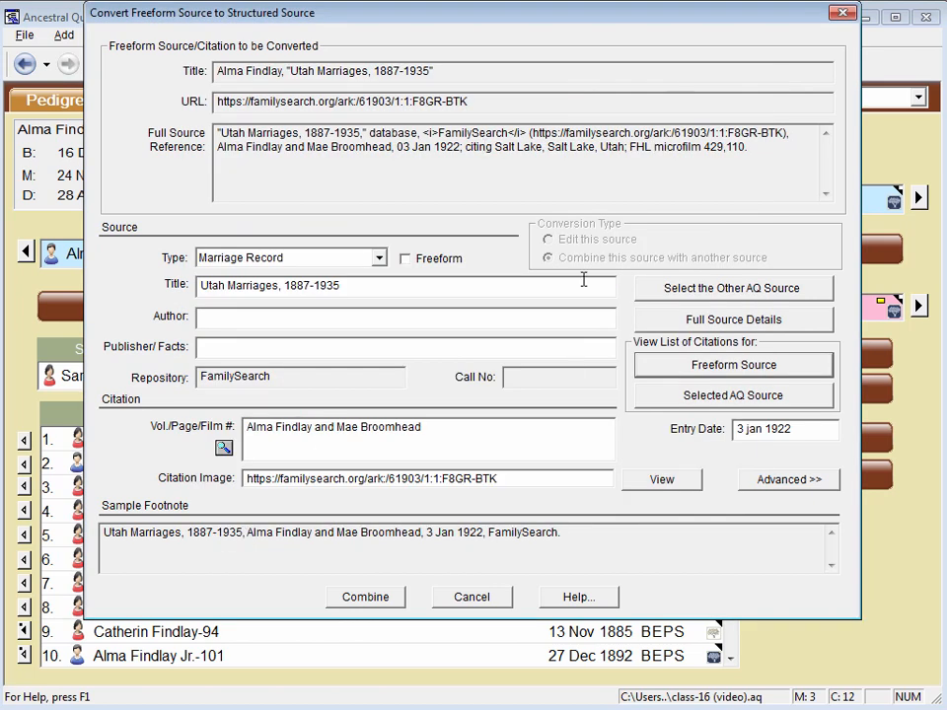
pyautogui.click(740, 393)
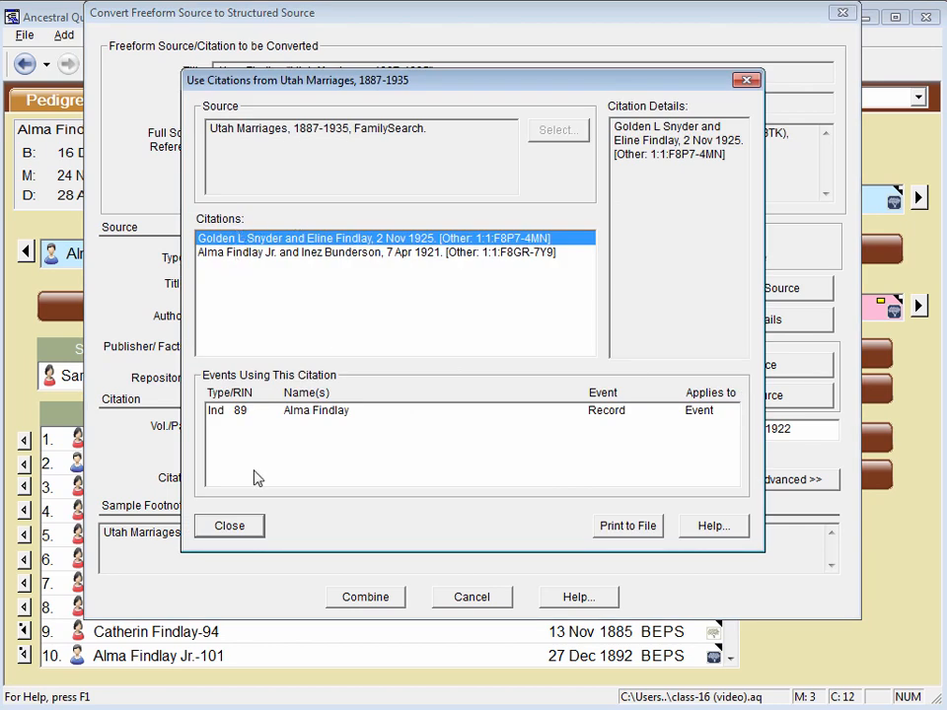
pyautogui.click(230, 525)
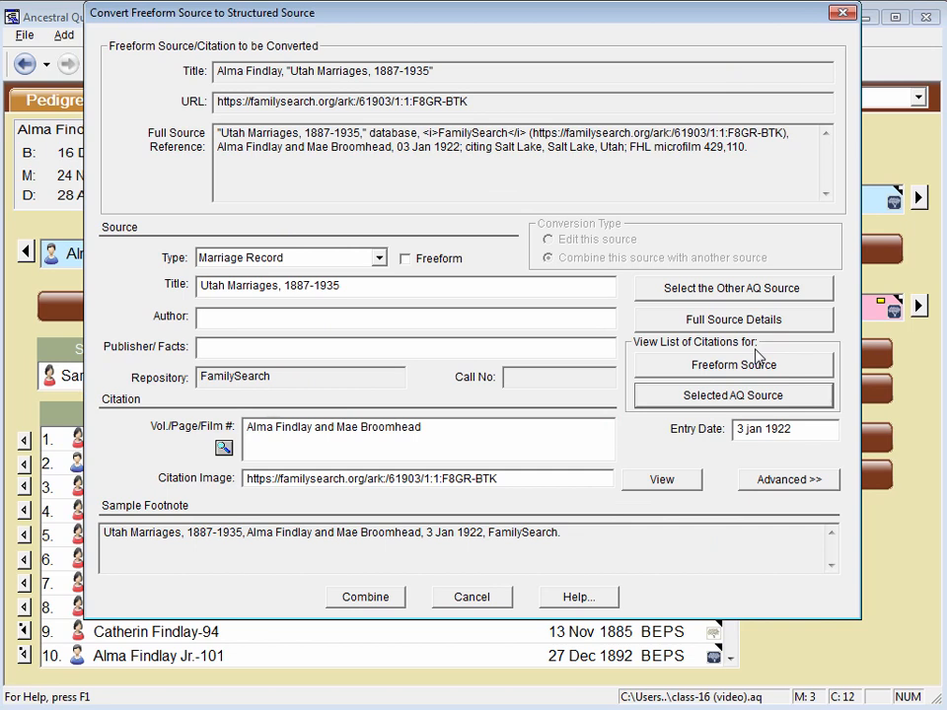
pyautogui.click(381, 599)
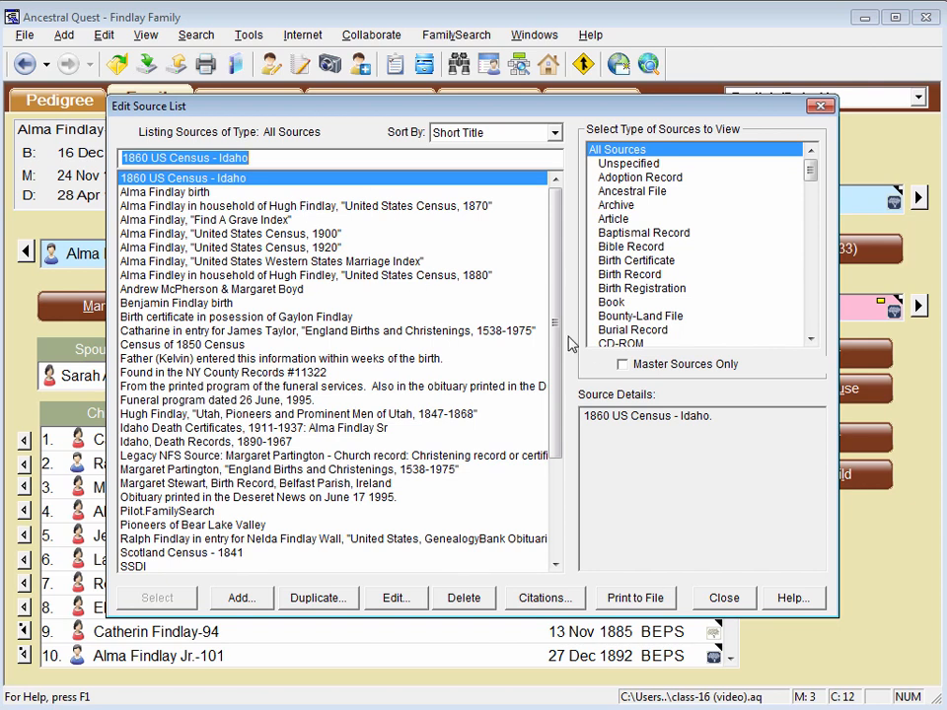
# Step: Examine the citations of the "Utah Marriages, 1887-1935" source and the events using them, and close the source list
pyautogui.scroll(-4, 549, 441)
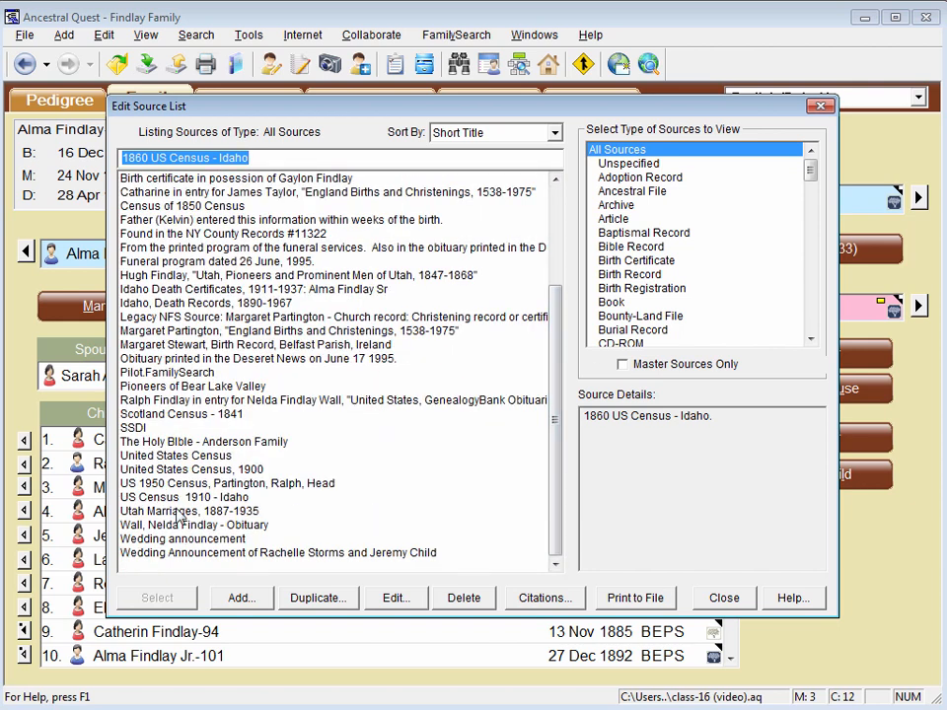
pyautogui.click(170, 513)
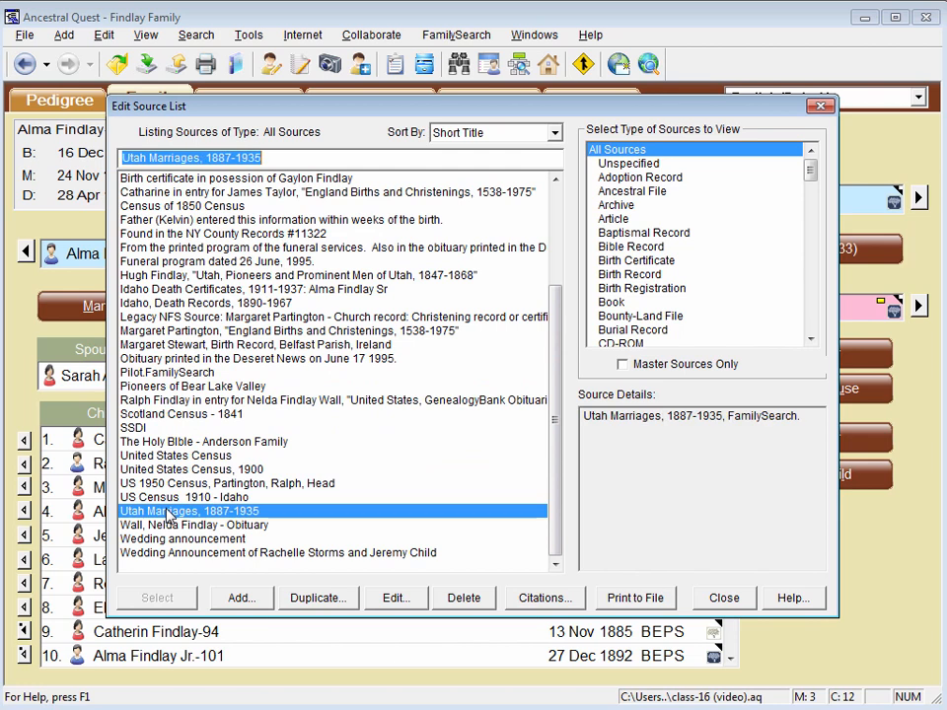
pyautogui.click(549, 598)
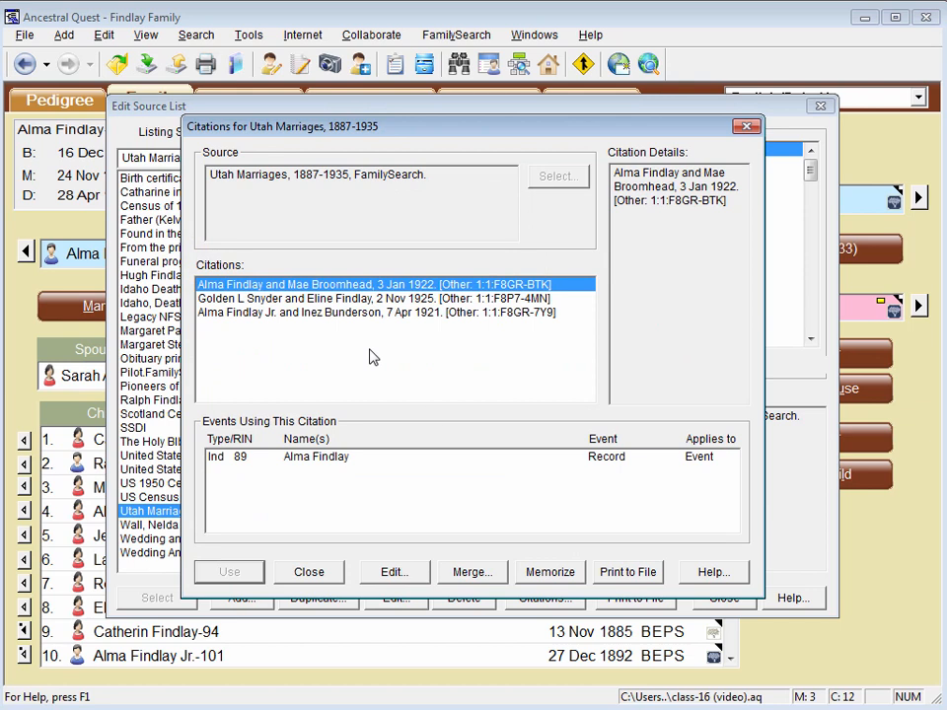
pyautogui.click(270, 302)
pyautogui.click(270, 313)
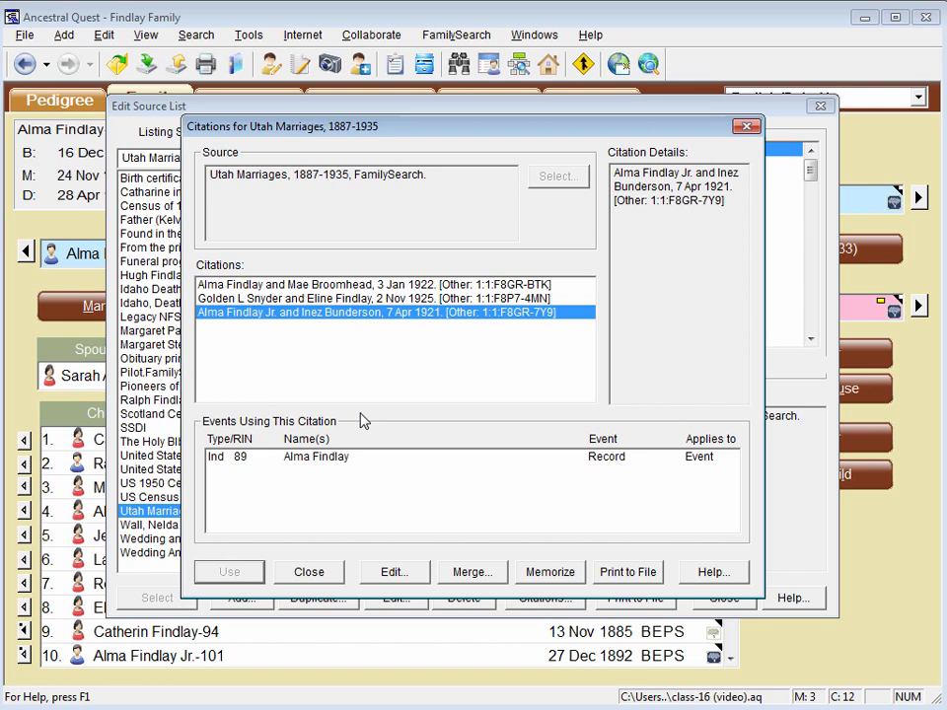
pyautogui.click(324, 574)
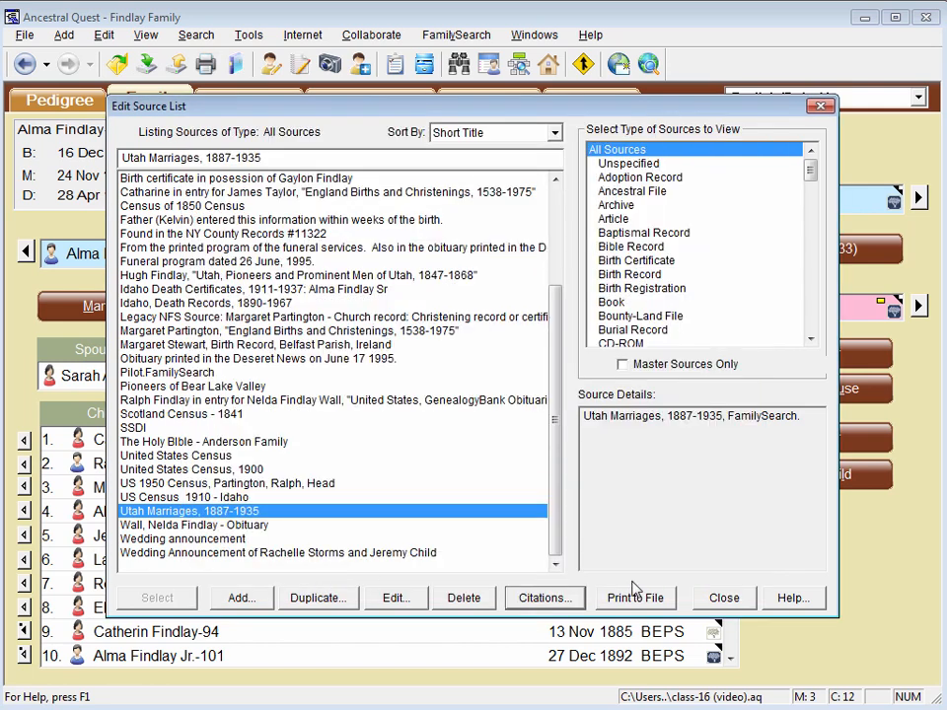
pyautogui.click(724, 599)
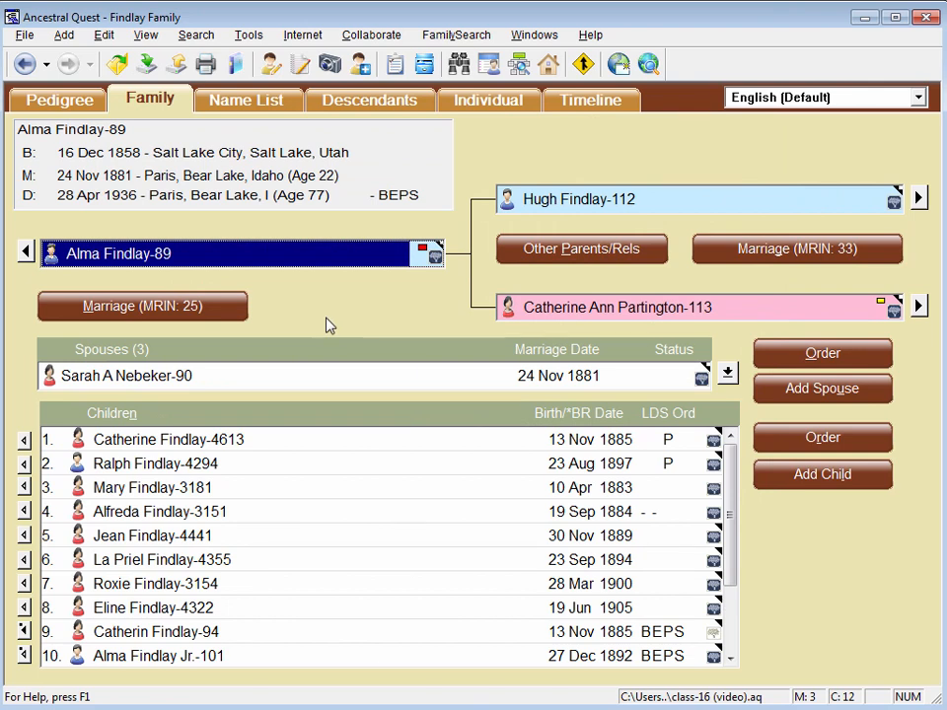
# Step: Reopen the list of all sources from the family view to look it over, and close it
pyautogui.click(103, 36)
pyautogui.click(129, 114)
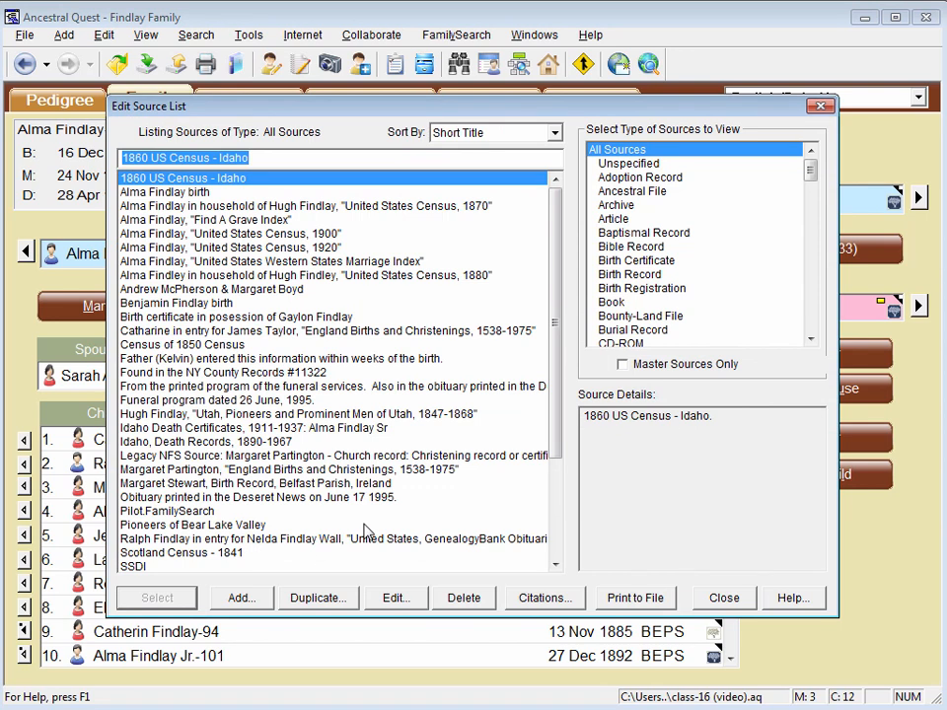
pyautogui.click(723, 597)
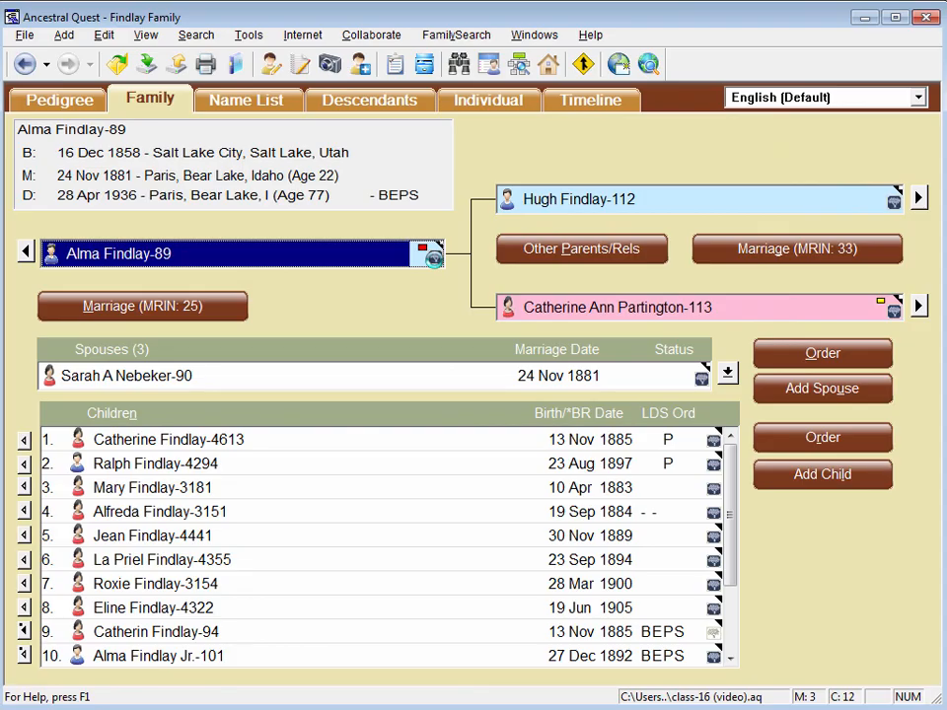
# Step: Open the primary individual's source comparison with FamilySearch and expand the details of the "Utah Marriages, 1887-1935" sources in the personal database
pyautogui.click(434, 259)
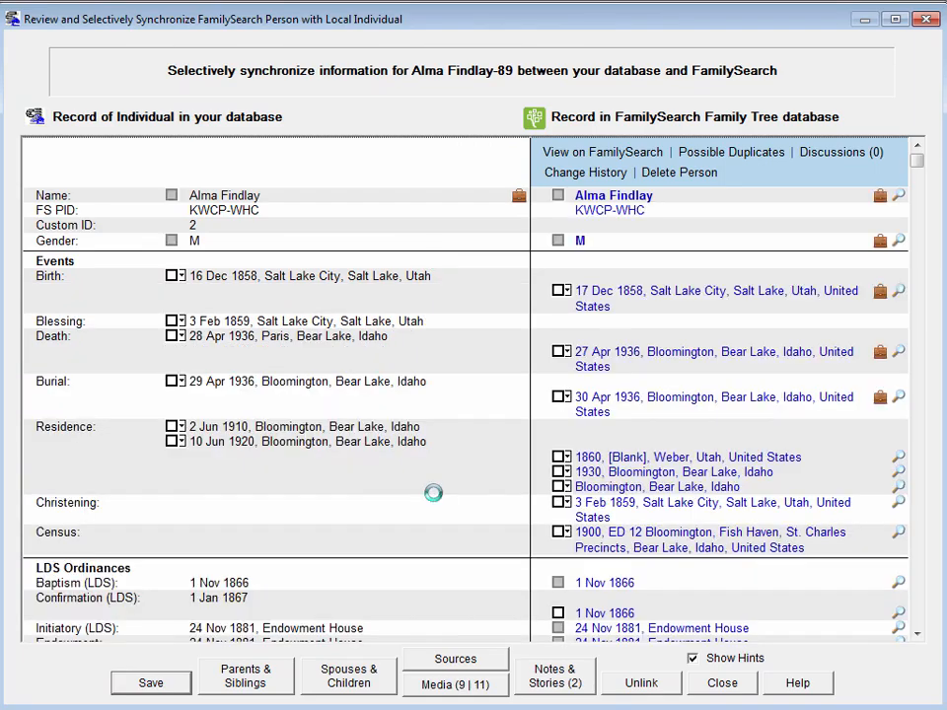
pyautogui.click(466, 661)
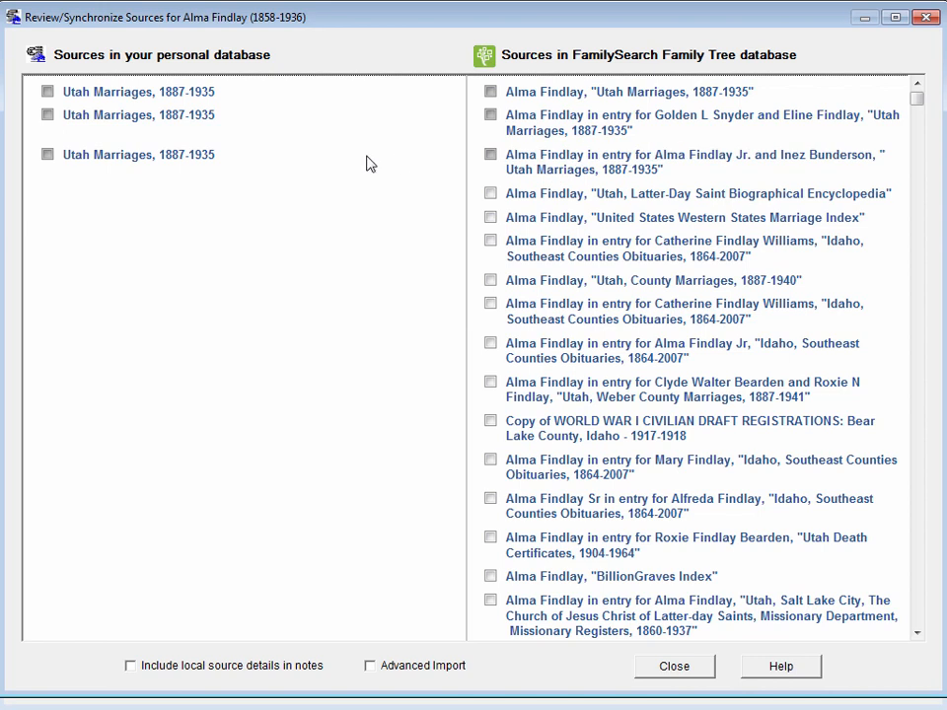
pyautogui.click(176, 158)
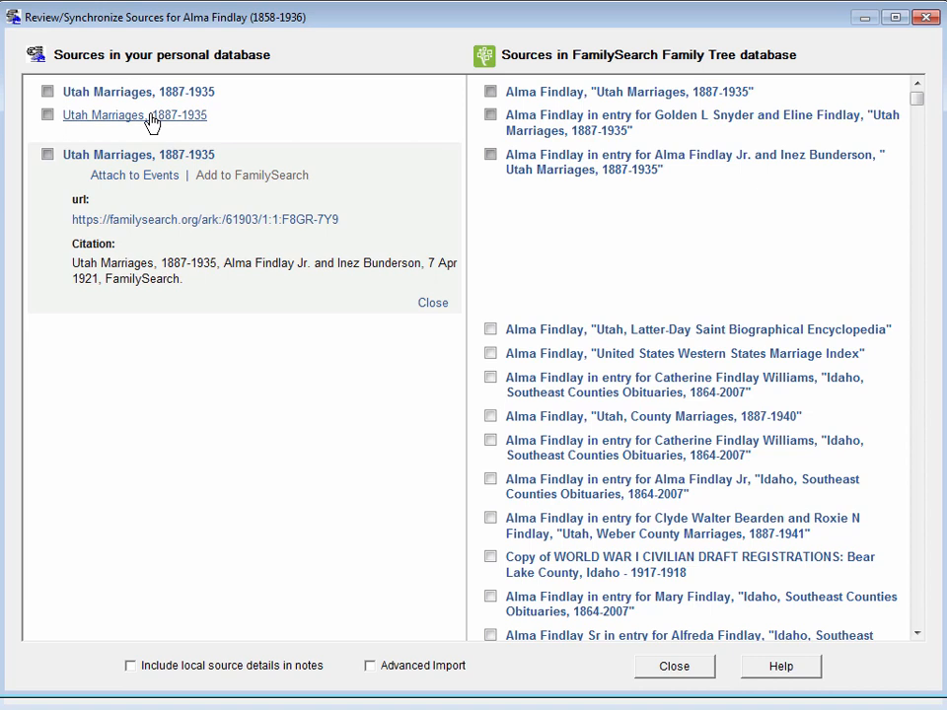
pyautogui.click(149, 116)
pyautogui.click(135, 91)
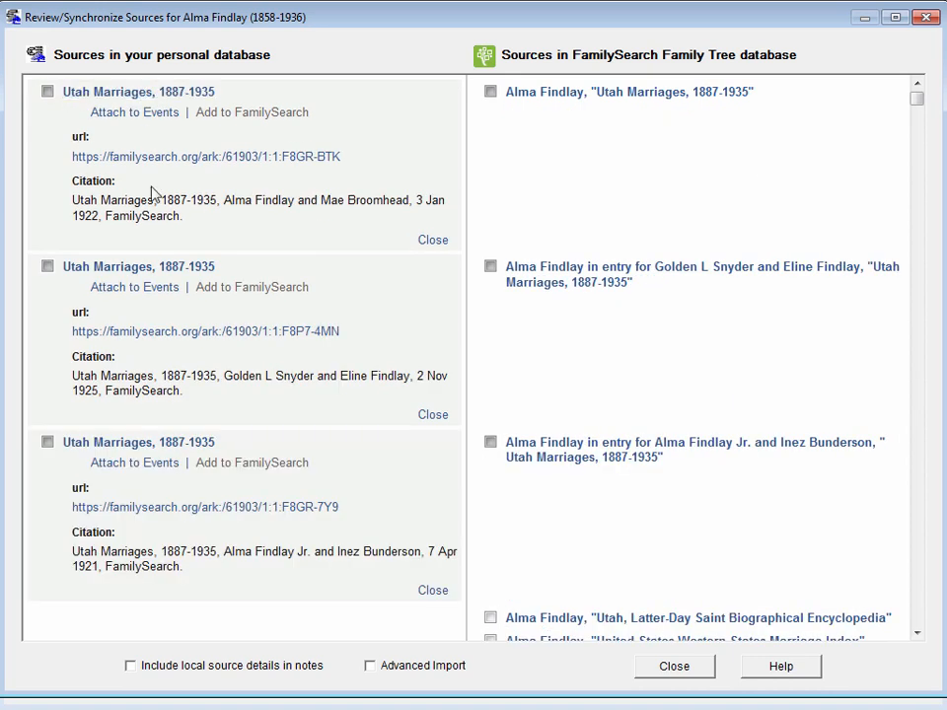
# Step: Expand the details of the matching "Utah Marriages, 1887-1935" sources in the FamilySearch Family Tree database for comparison
pyautogui.click(612, 450)
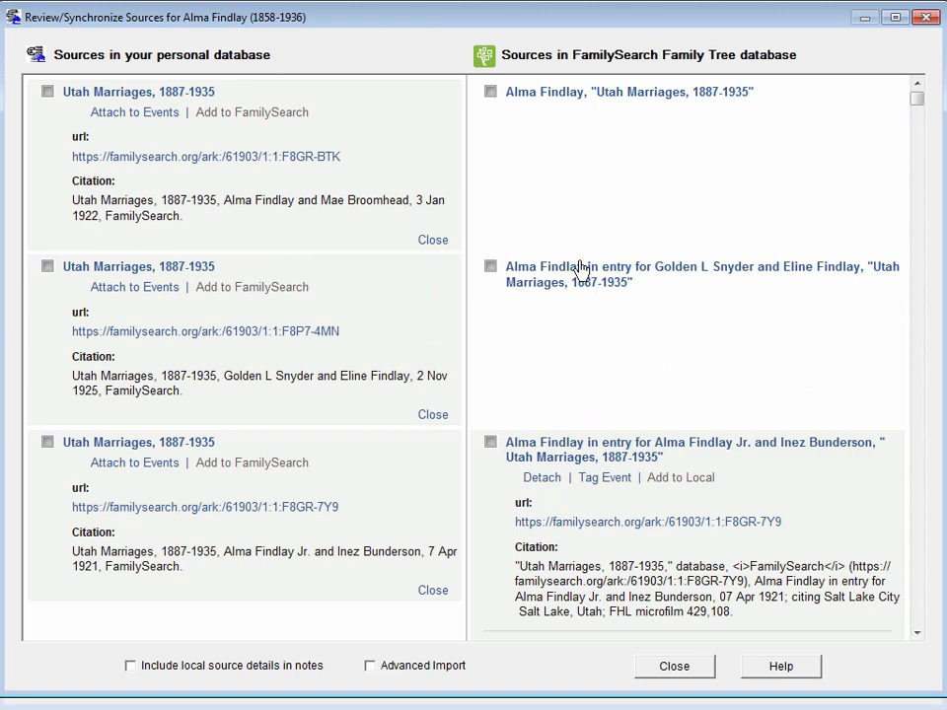
pyautogui.click(582, 272)
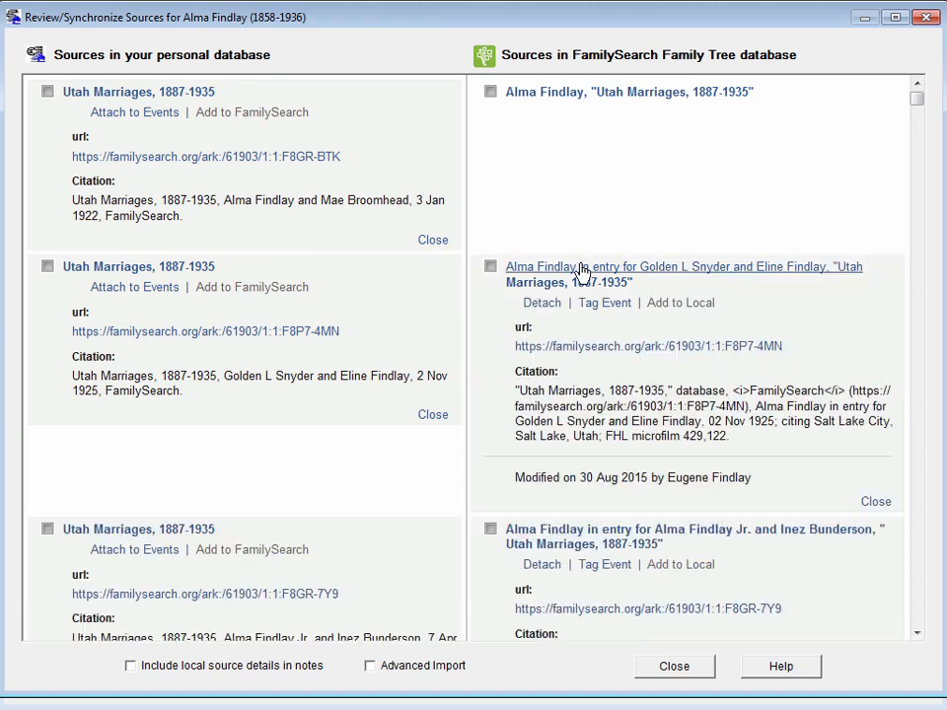
pyautogui.click(569, 96)
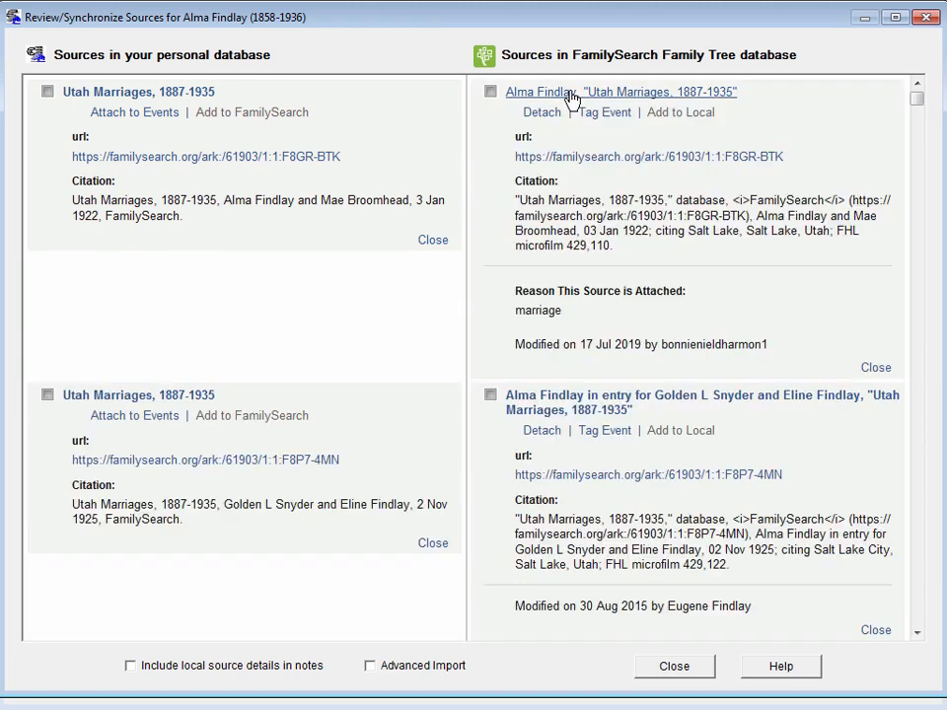